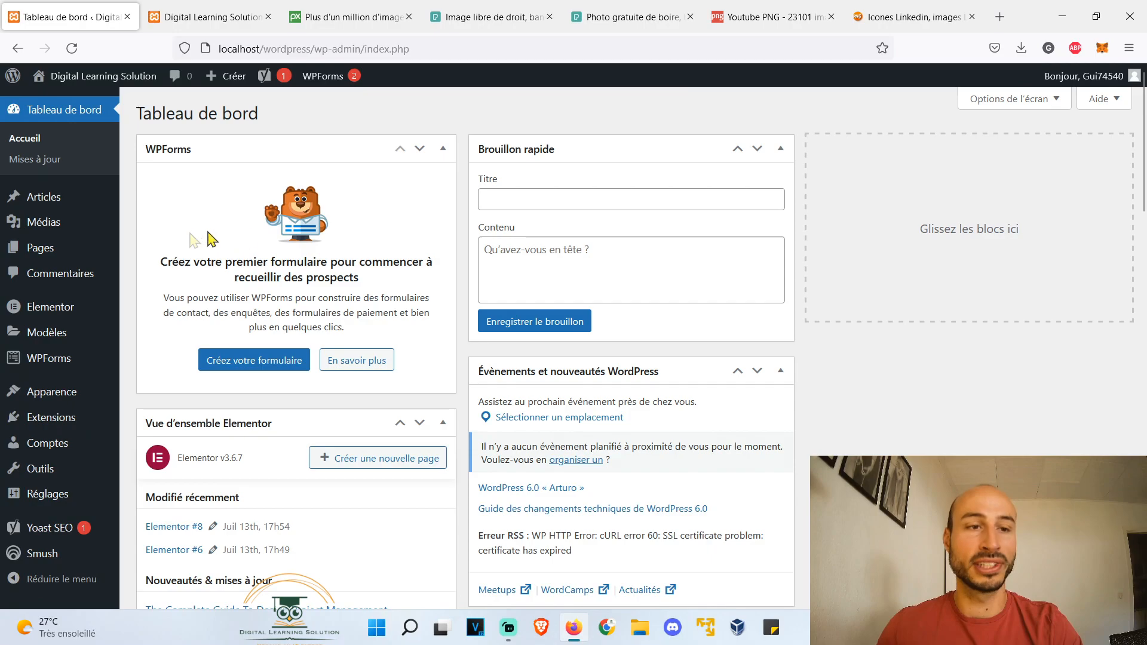
# Move all four existing pages of the site to the trash with a bulk action
pyautogui.click(40, 253)
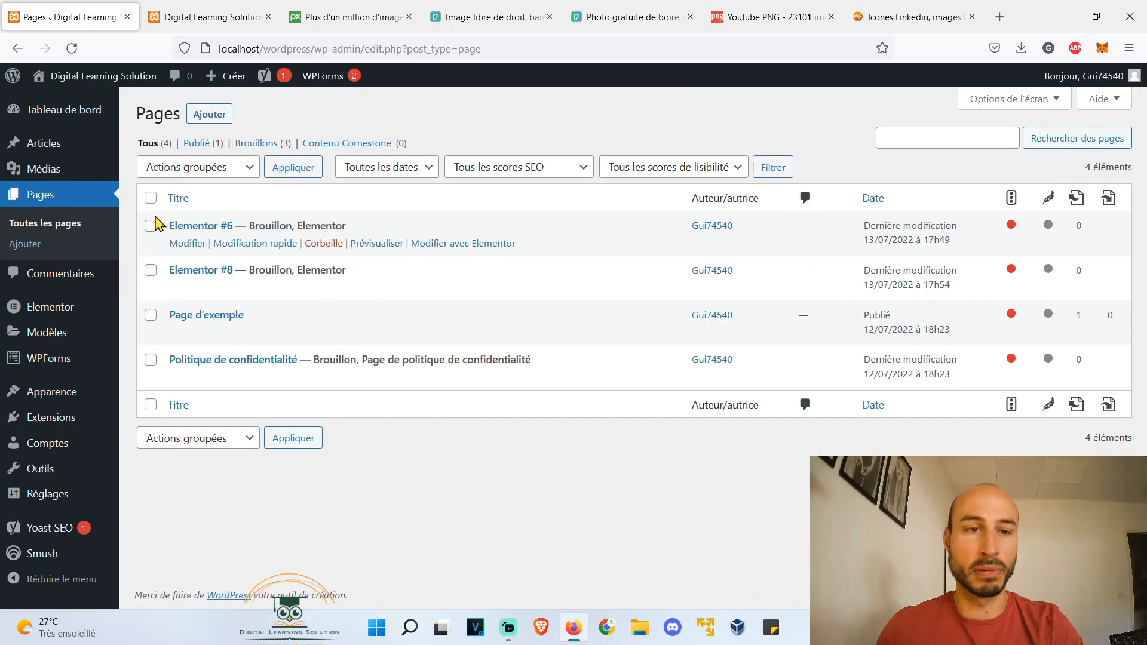
pyautogui.click(151, 197)
pyautogui.click(194, 168)
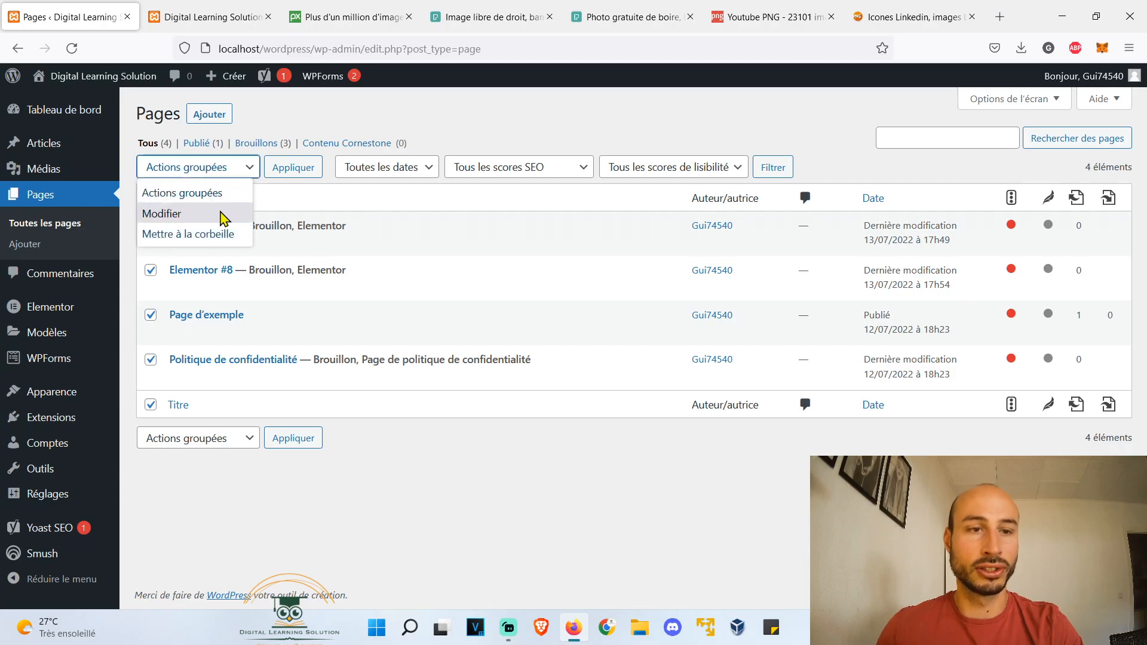
pyautogui.click(228, 235)
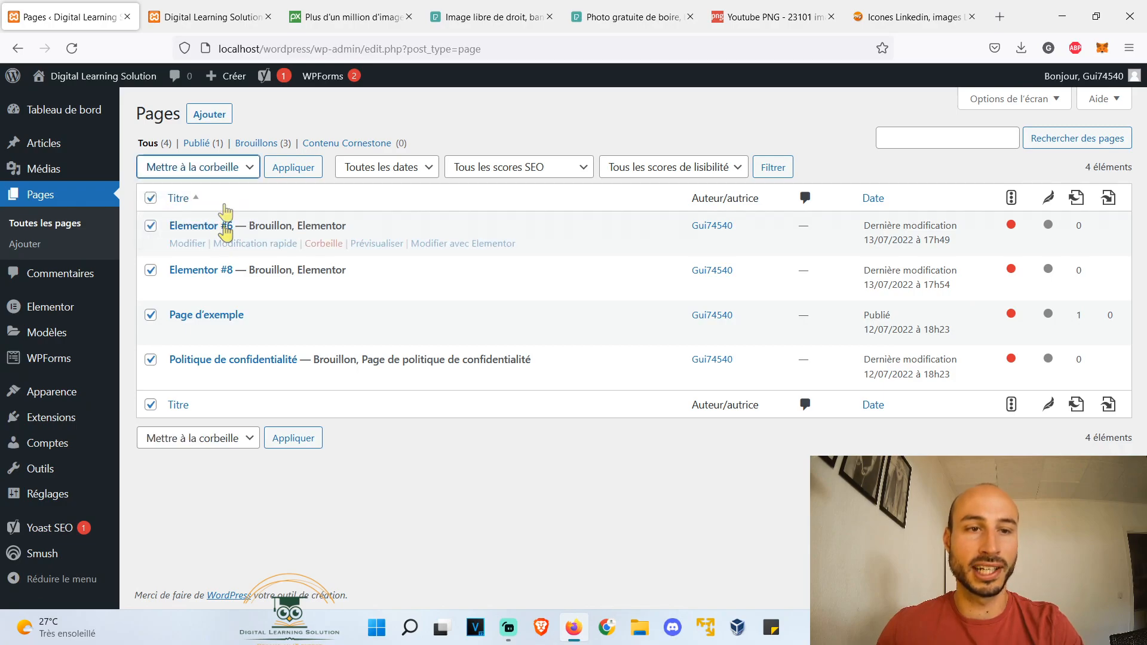
pyautogui.click(303, 174)
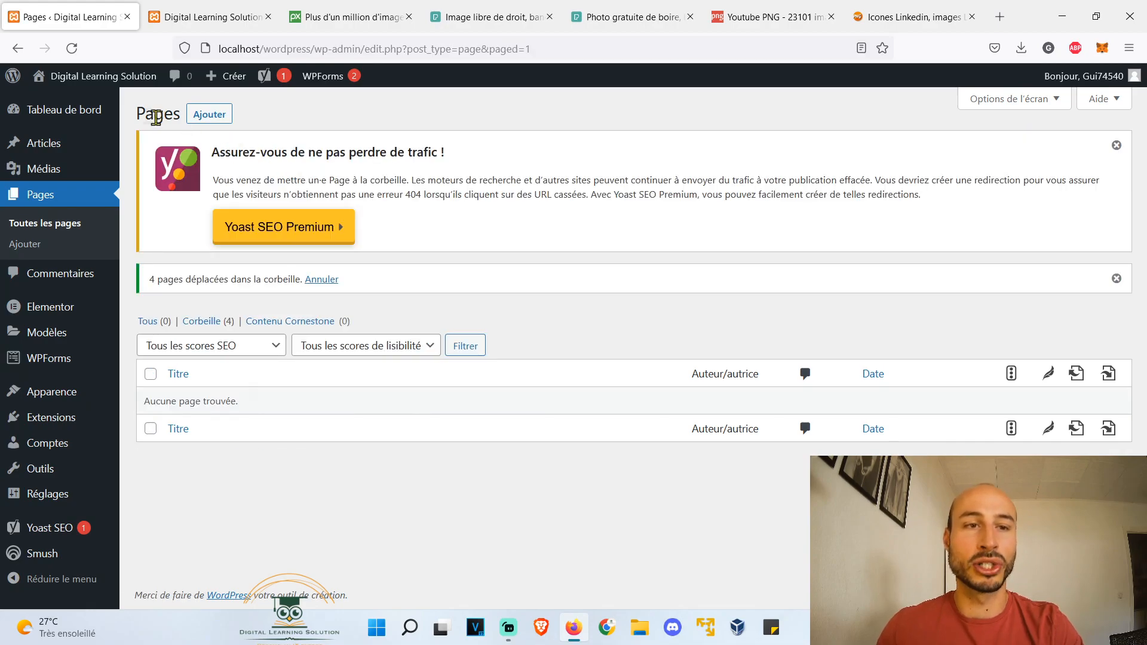
# Create a new page and open it for editing with Elementor
pyautogui.click(210, 119)
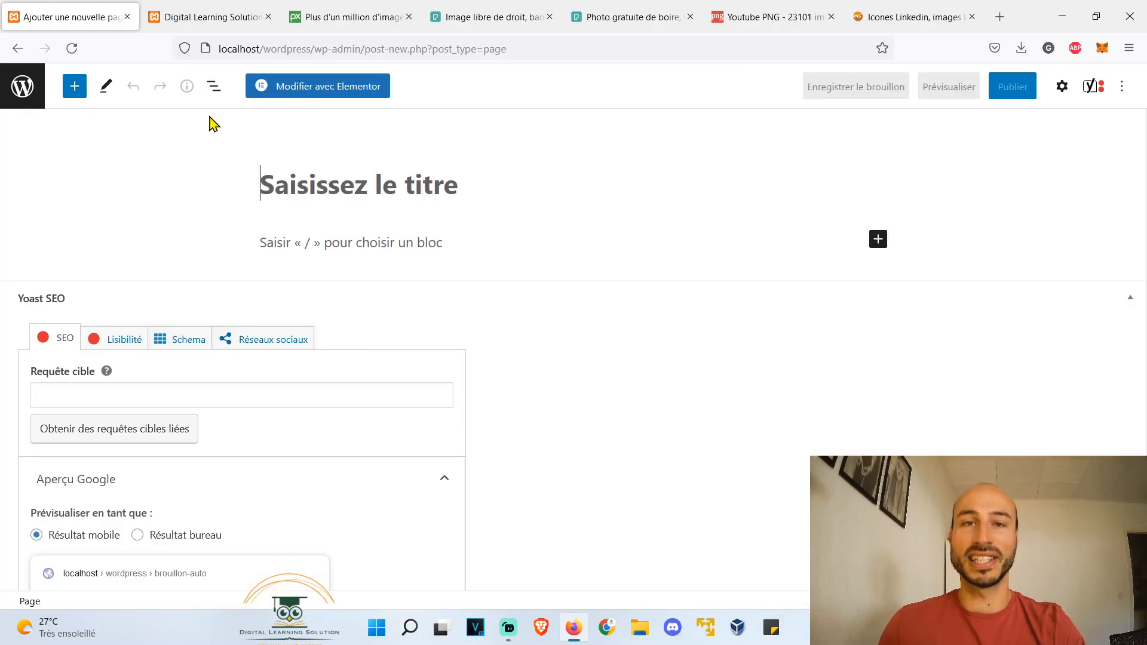
pyautogui.click(281, 89)
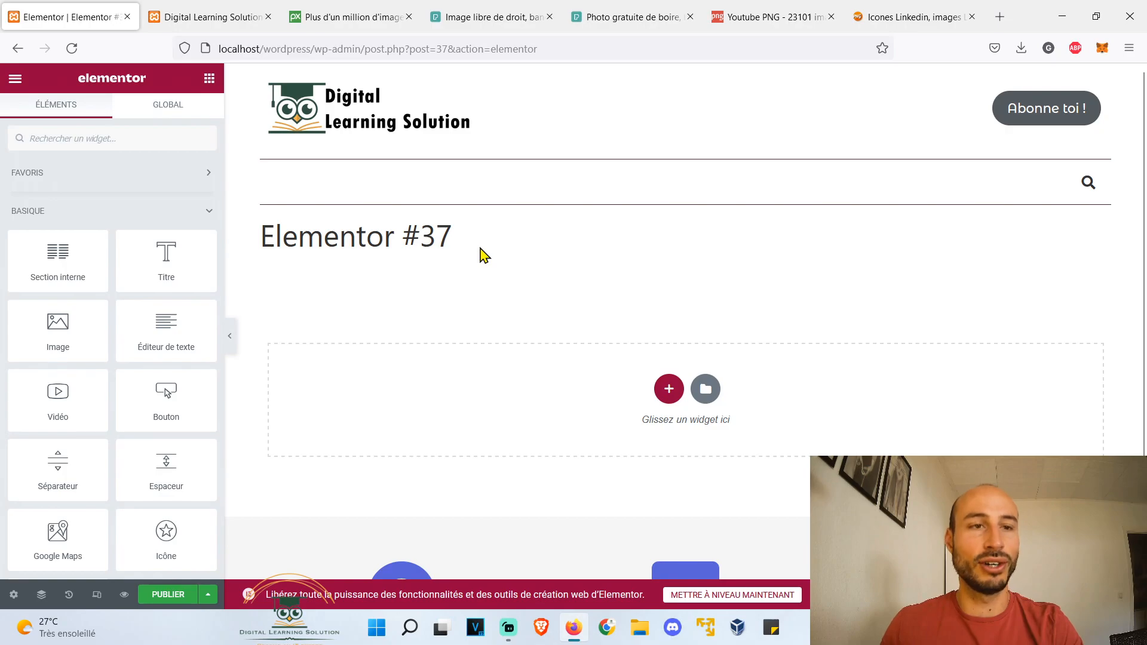
# Browse the available widget categories, collapsing the PRO group to reach the general and header and footer widgets
pyautogui.scroll(-3, 33, 205)
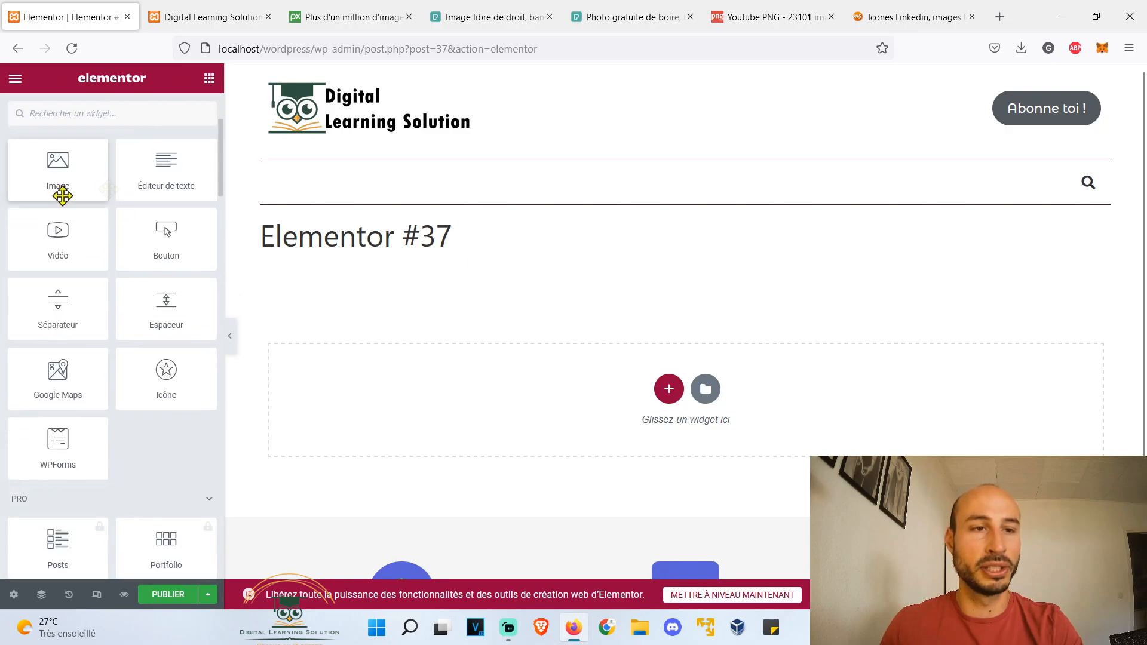
pyautogui.scroll(-3, 90, 253)
pyautogui.scroll(-2, 134, 334)
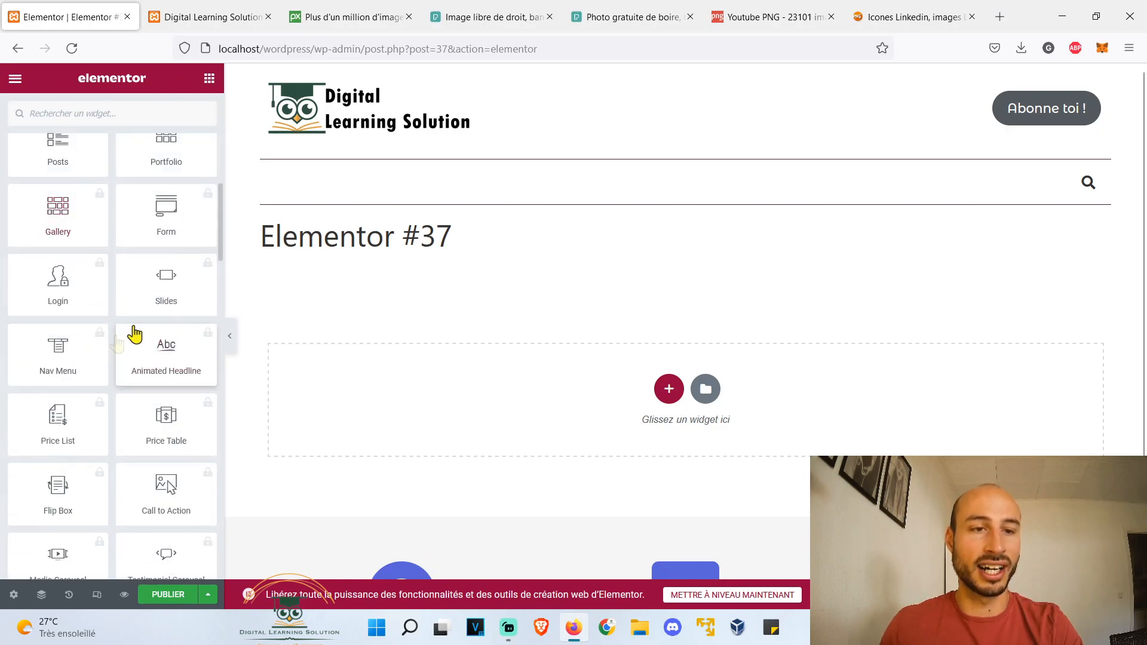
pyautogui.scroll(1, 135, 334)
pyautogui.click(207, 177)
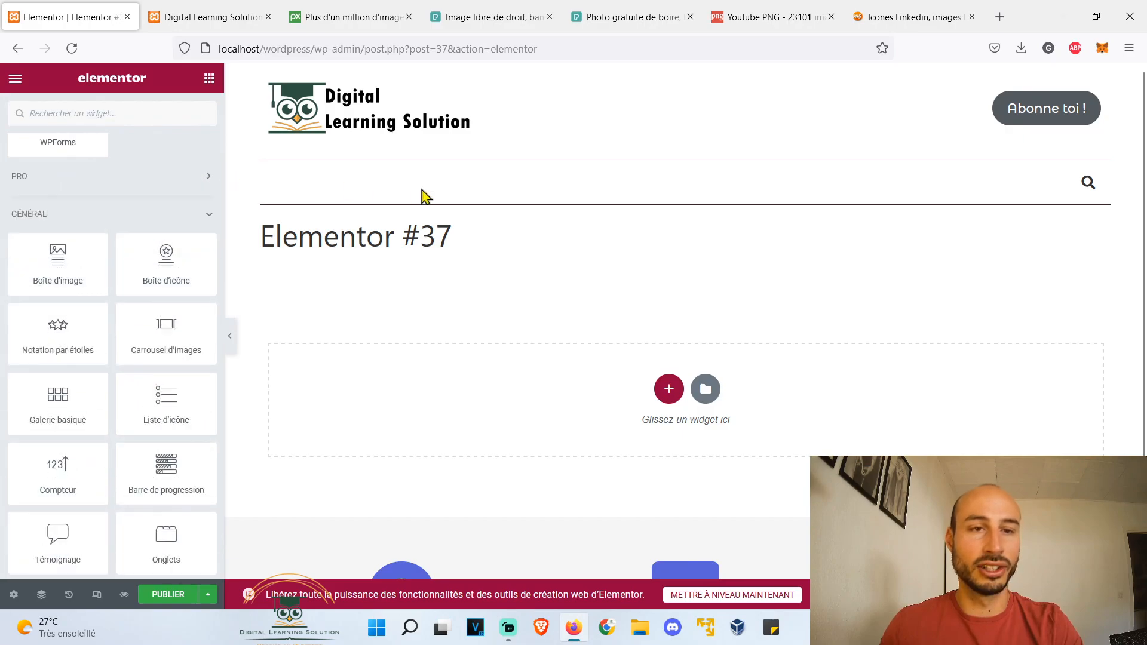
pyautogui.scroll(-10, 102, 313)
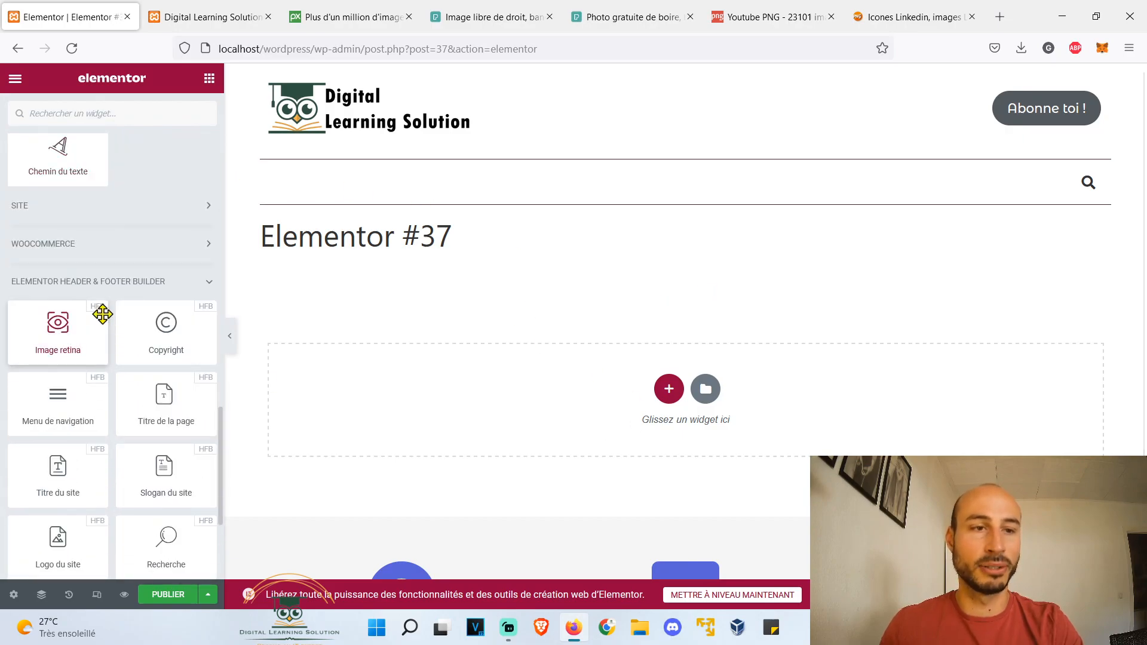
pyautogui.scroll(15, 102, 314)
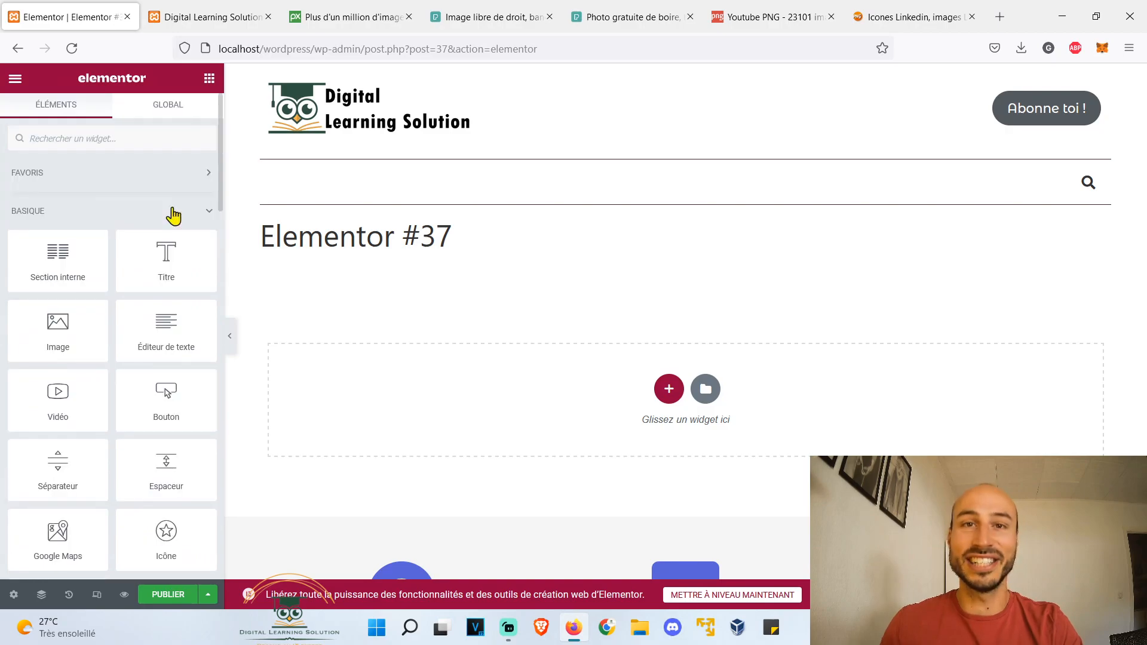
# Set the page title to Home, hide the title on the page, and publish it
pyautogui.click(13, 594)
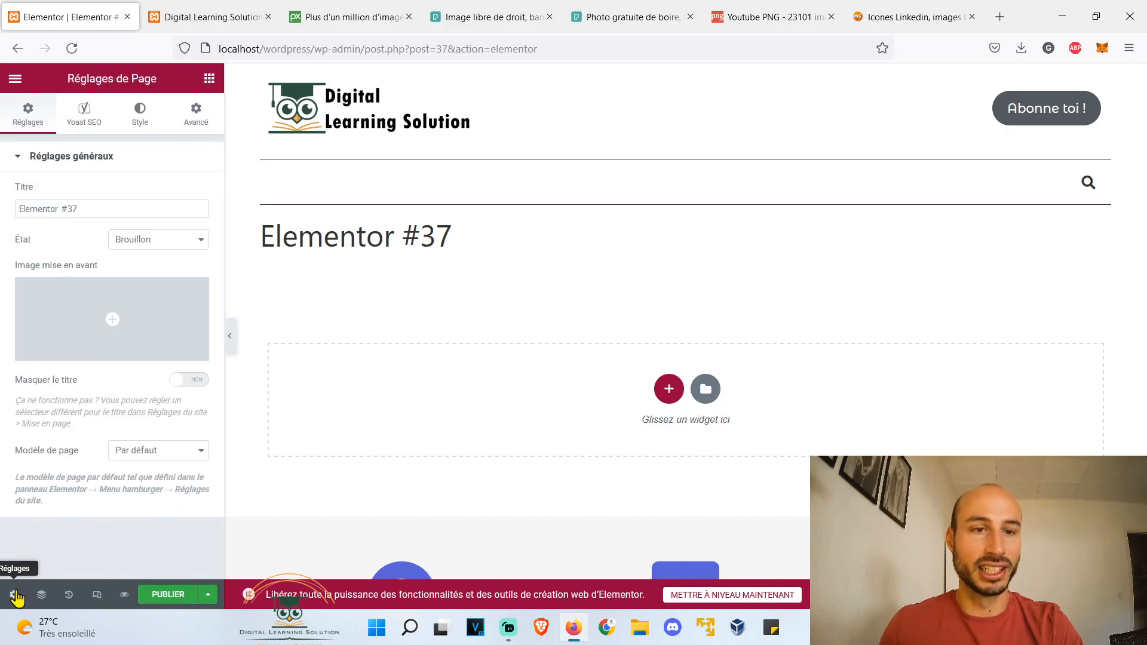
pyautogui.tripleClick(112, 208)
pyautogui.write('Home')
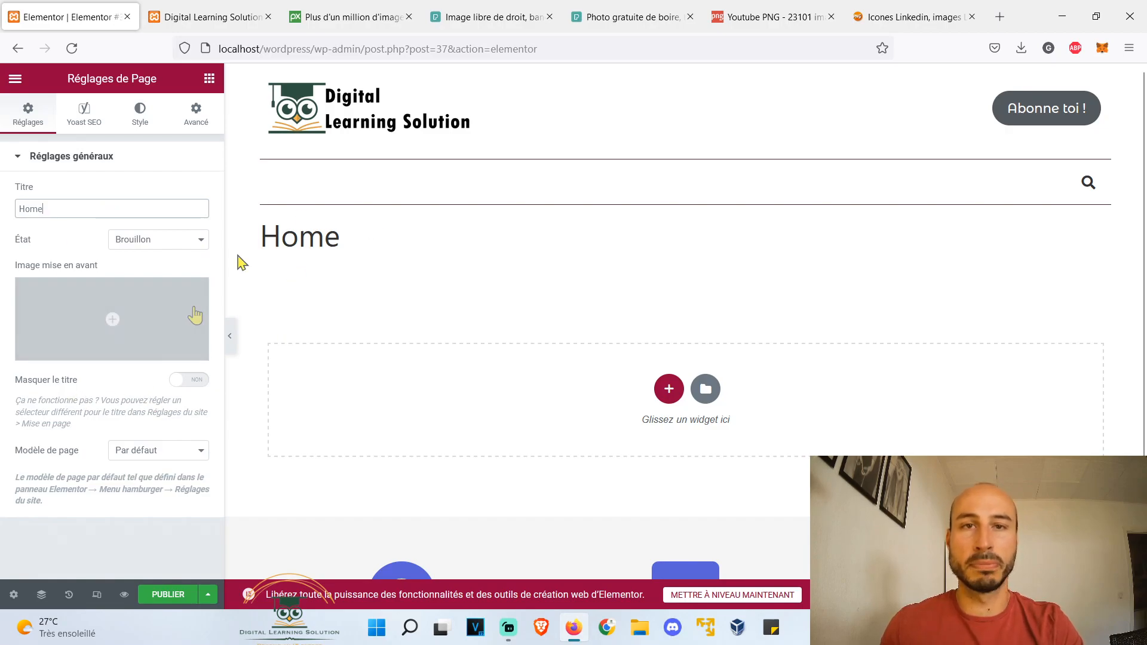
pyautogui.click(191, 381)
pyautogui.click(186, 578)
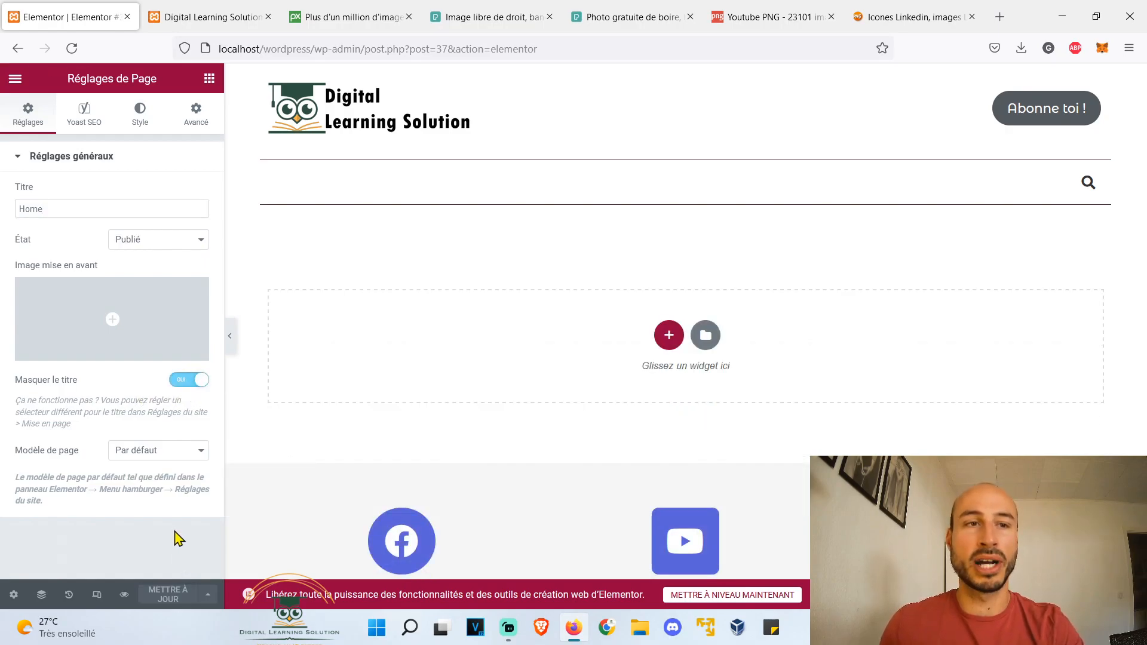
# Set the page body's background type to the plain color or image option and update the page
pyautogui.click(95, 123)
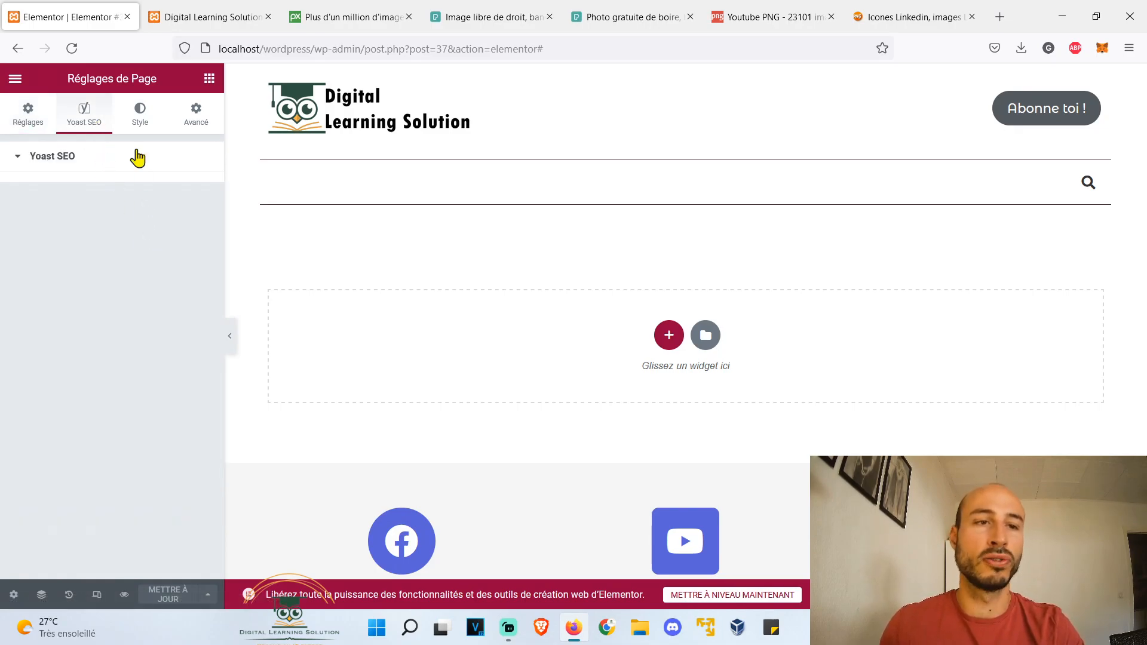
pyautogui.click(146, 121)
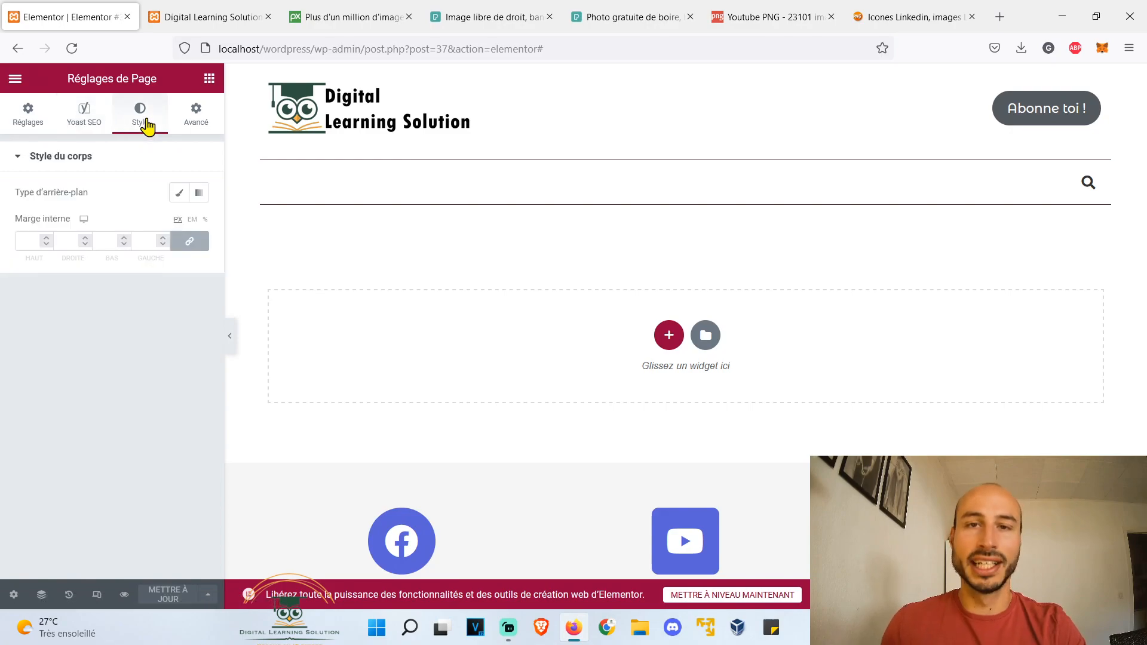
pyautogui.click(181, 193)
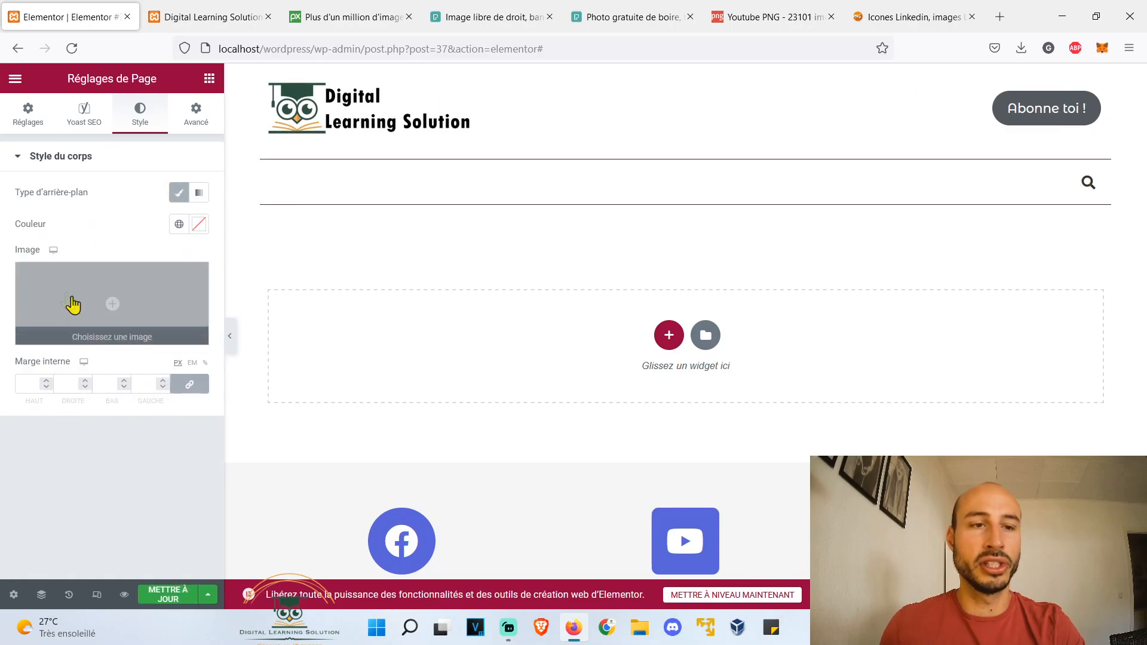
pyautogui.click(201, 195)
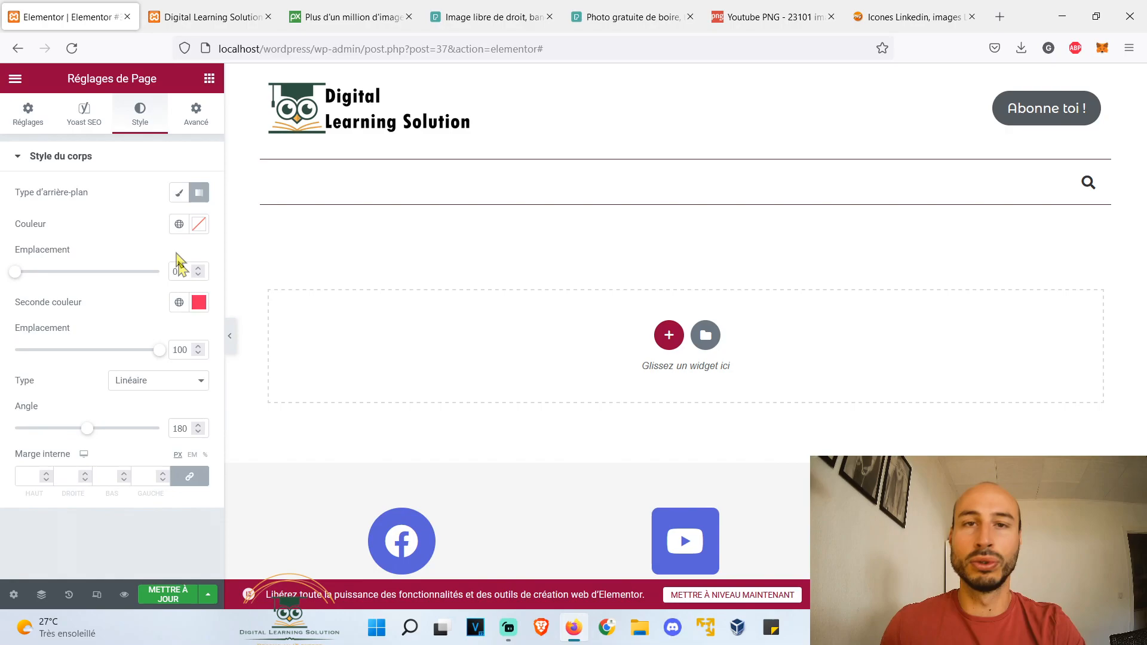
pyautogui.click(179, 193)
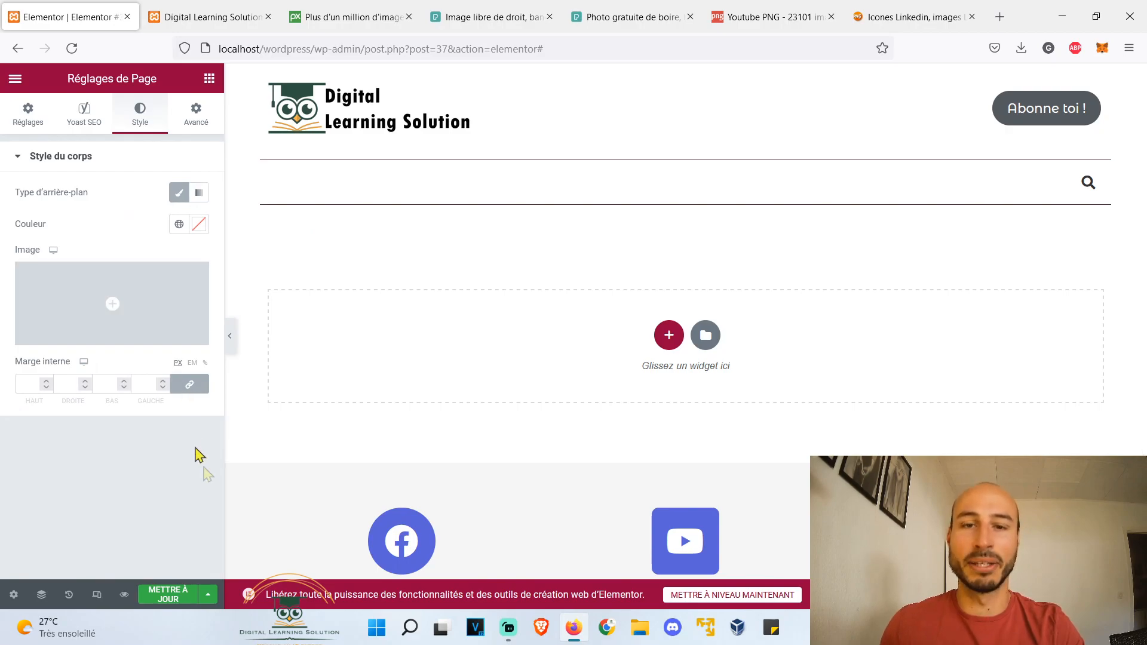
pyautogui.click(171, 598)
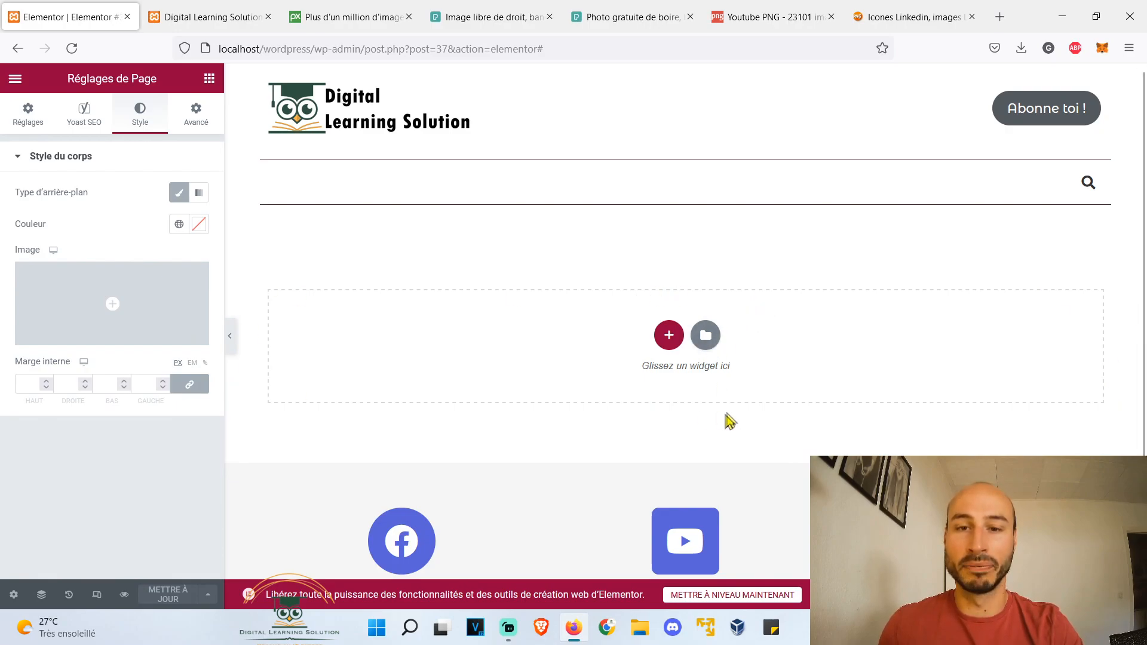
# Insert the black About Company block with the game console picture from the template library's blocks
pyautogui.click(707, 339)
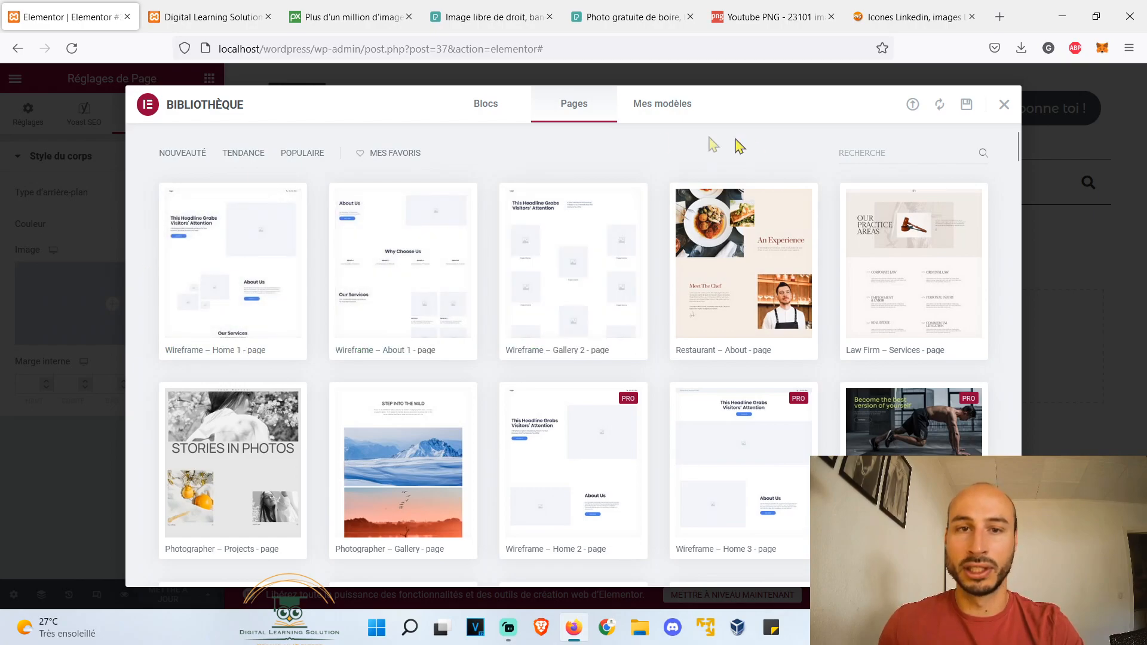
pyautogui.click(487, 107)
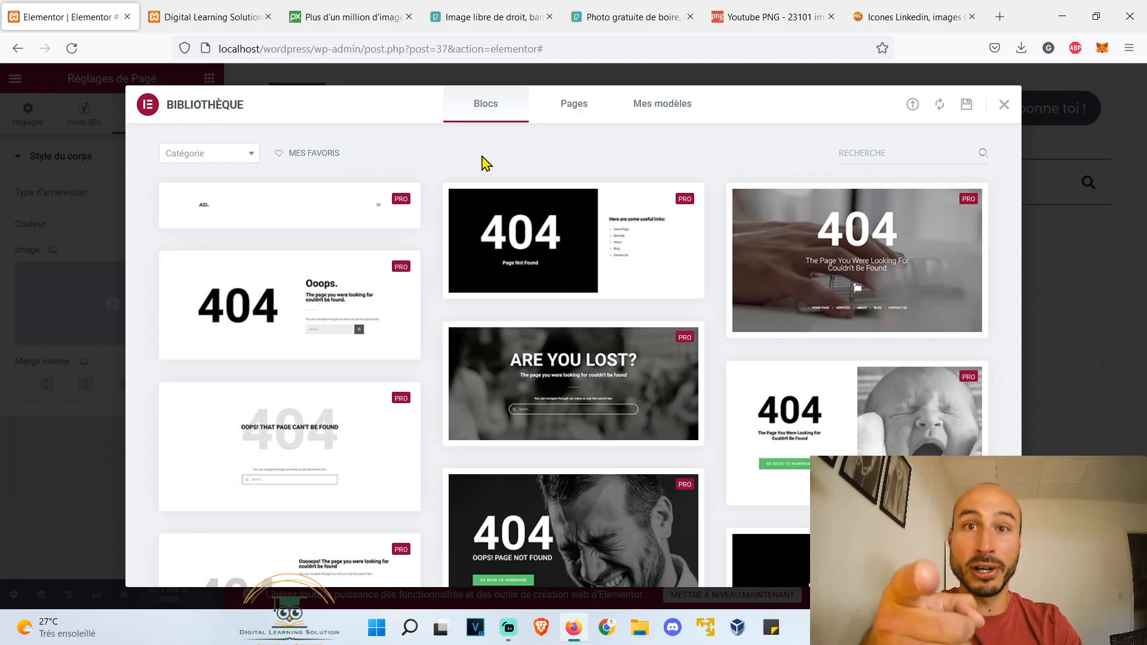
pyautogui.scroll(-6, 484, 162)
pyautogui.scroll(-1, 494, 160)
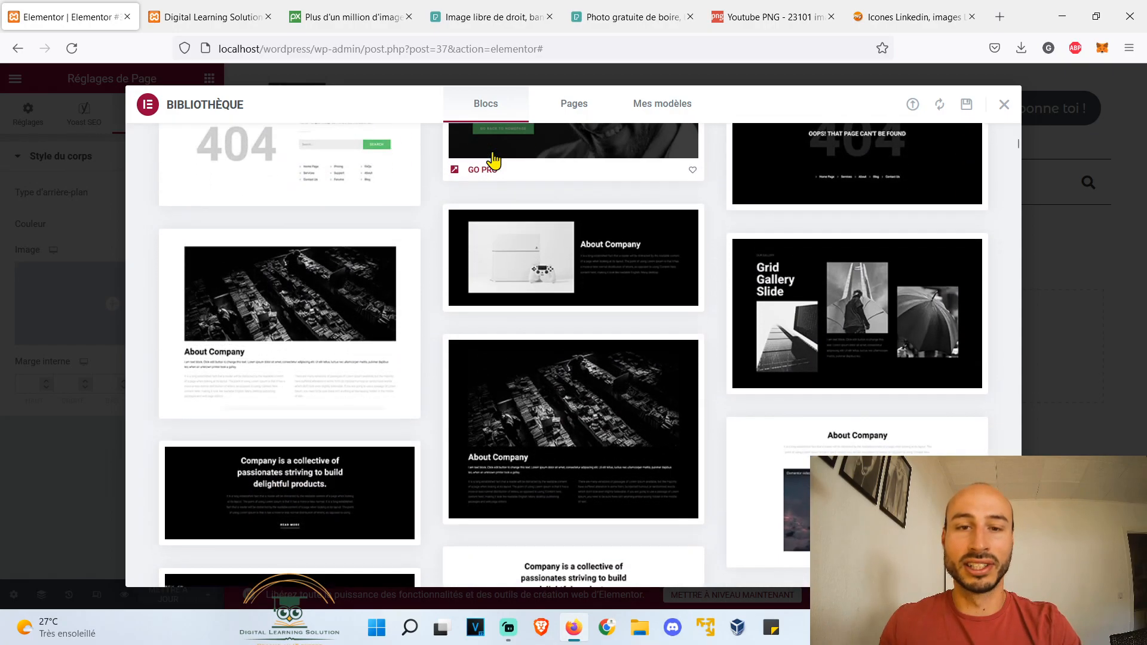
pyautogui.moveTo(599, 282)
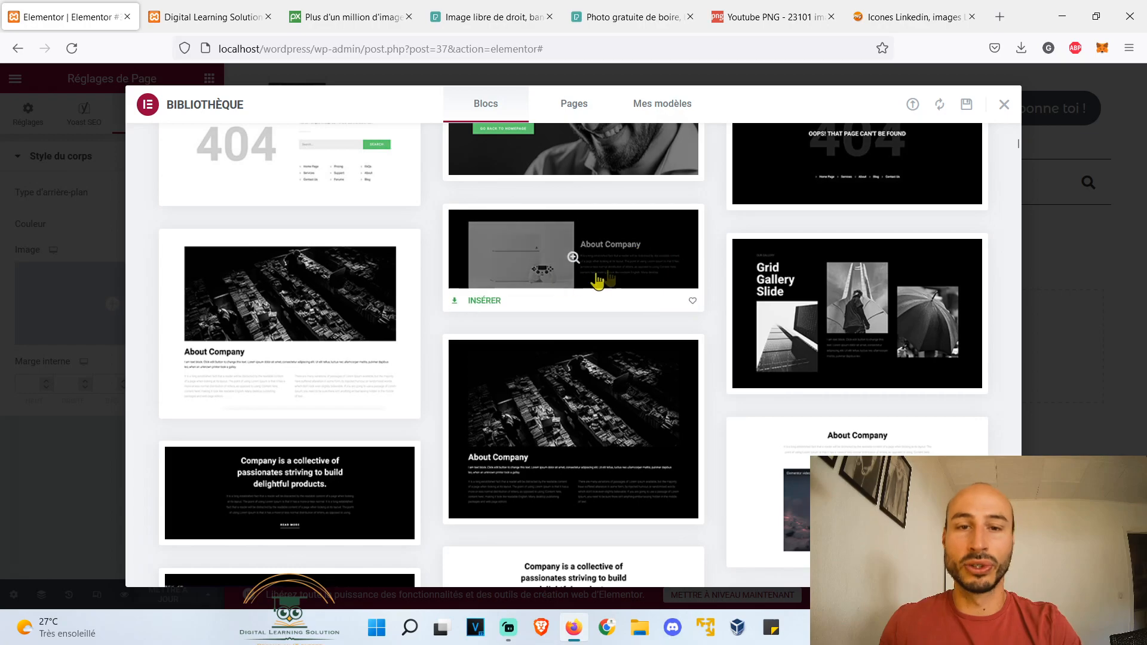
pyautogui.click(487, 306)
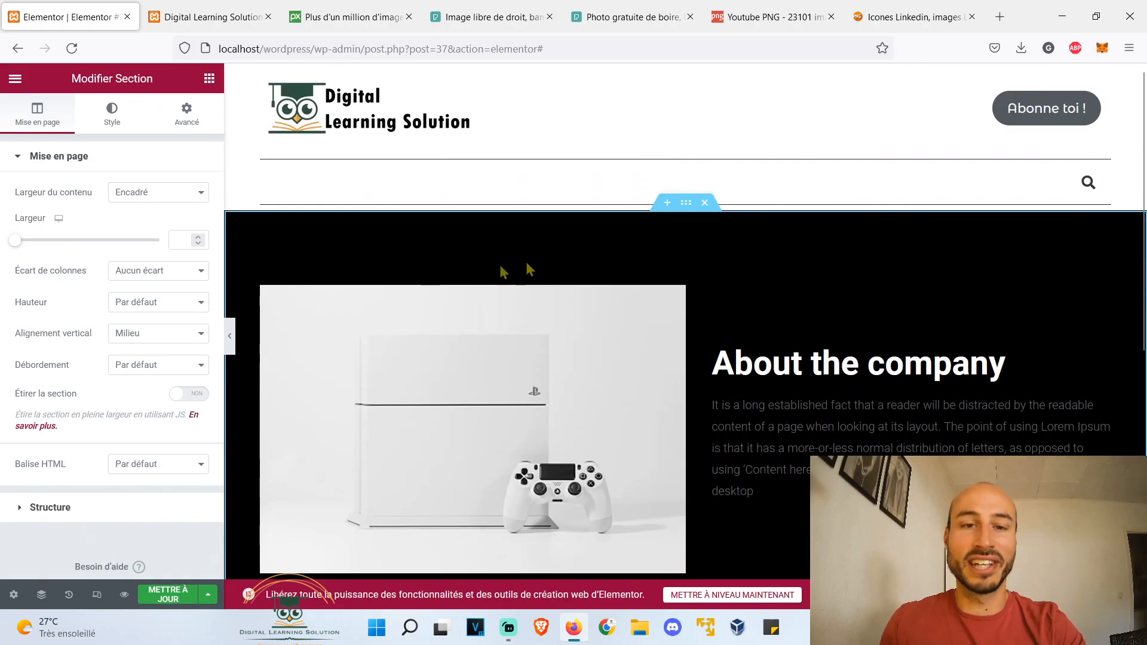
# Narrow the column holding the console image and set the image's normal opacity to 1
pyautogui.scroll(-2, 525, 267)
pyautogui.click(618, 236)
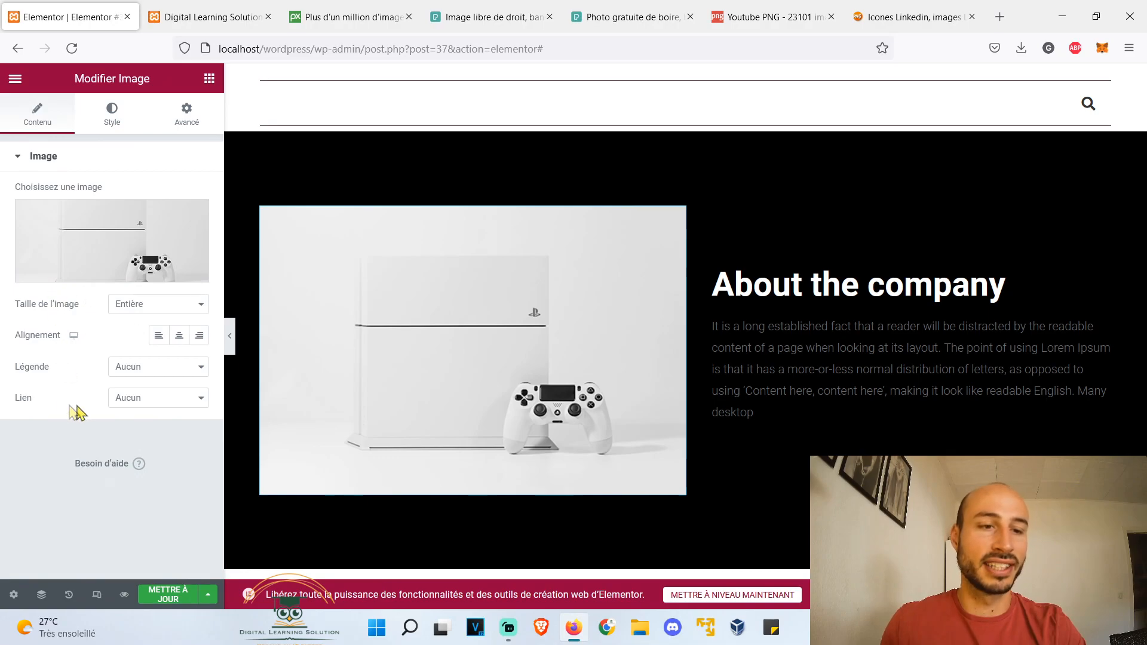
pyautogui.click(110, 119)
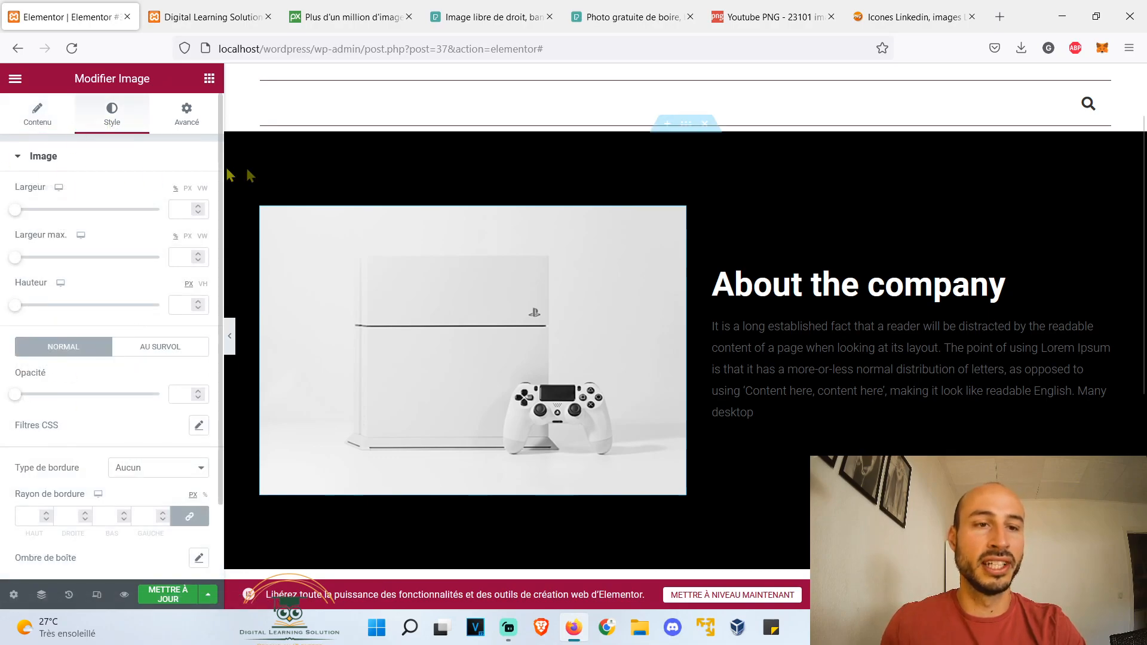
pyautogui.moveTo(686, 312); pyautogui.dragTo(637, 299)
pyautogui.moveTo(15, 394); pyautogui.dragTo(159, 394)
pyautogui.scroll(-2, 174, 388)
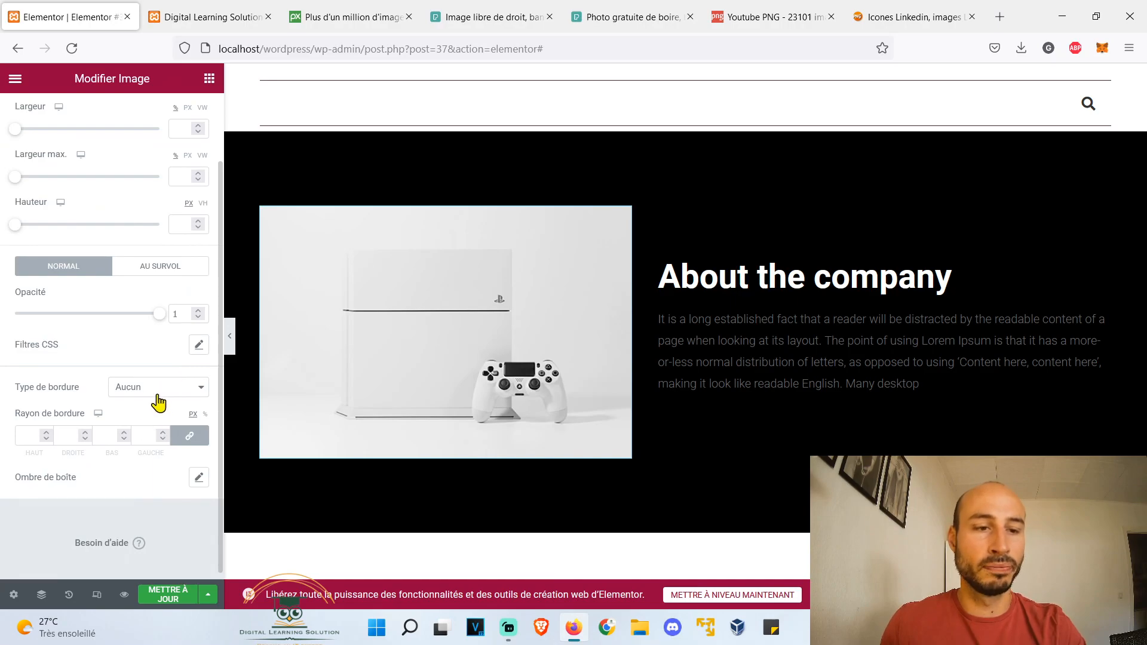
pyautogui.scroll(2, 179, 493)
# Set the console image's hover animation to Pulse
pyautogui.click(169, 349)
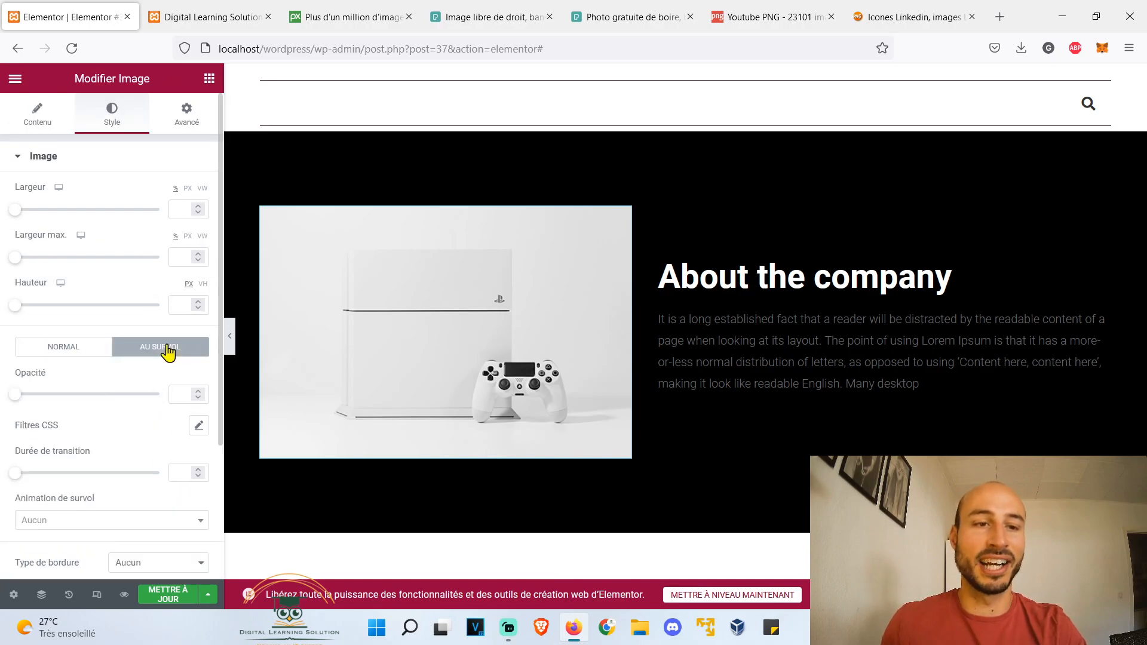
pyautogui.scroll(-2, 92, 390)
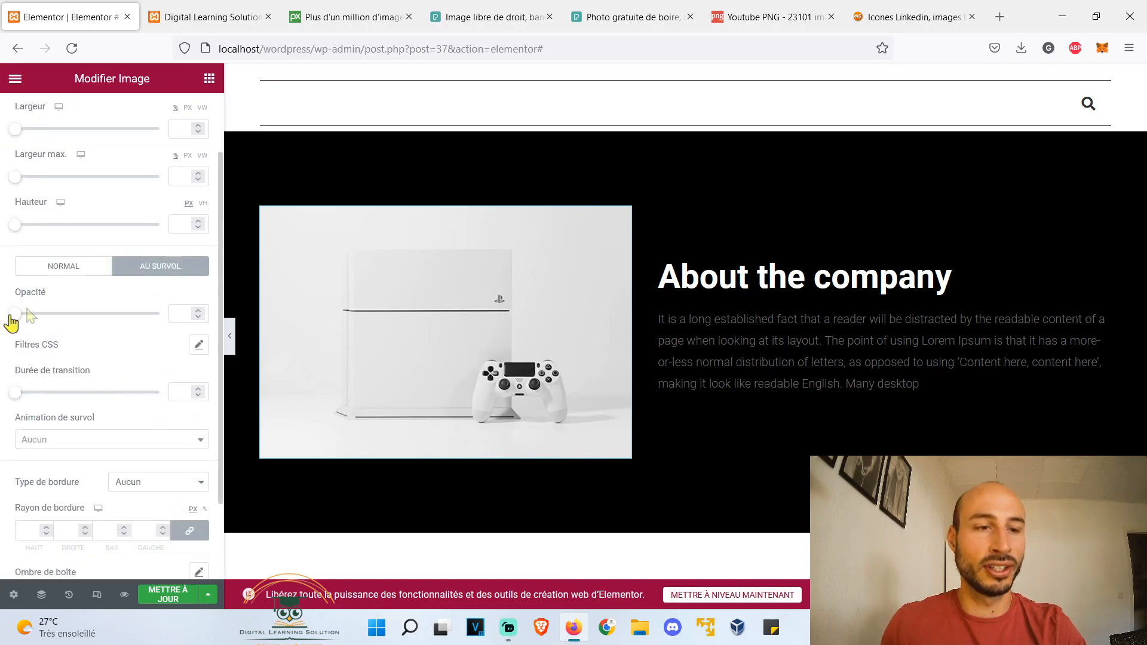
pyautogui.scroll(-2, 84, 491)
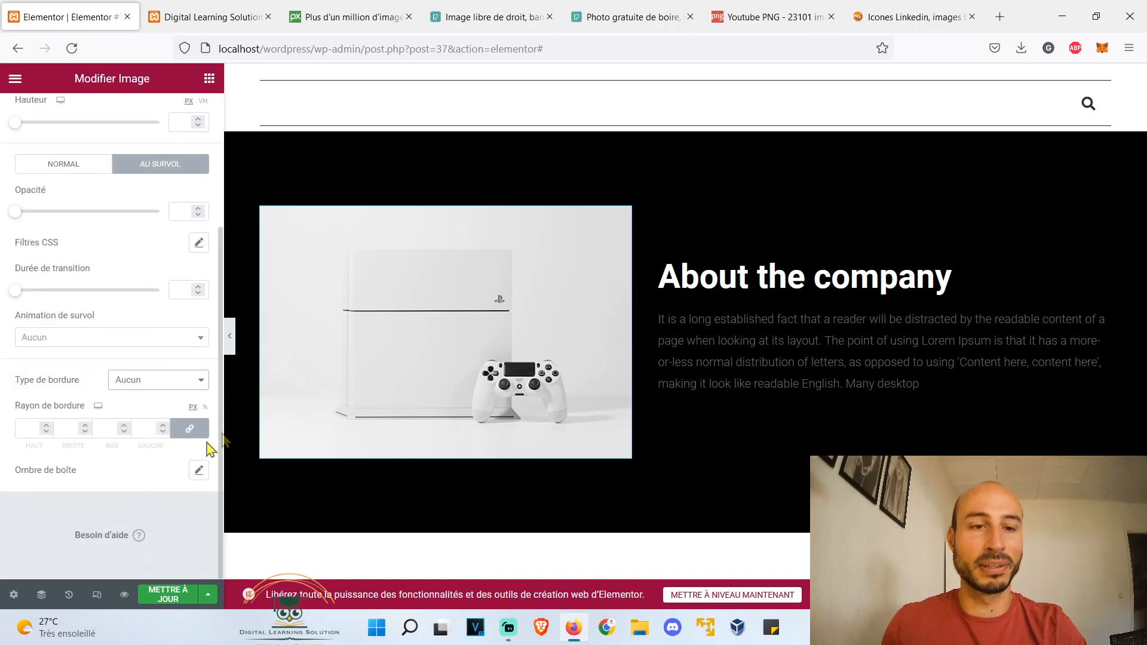
pyautogui.click(120, 337)
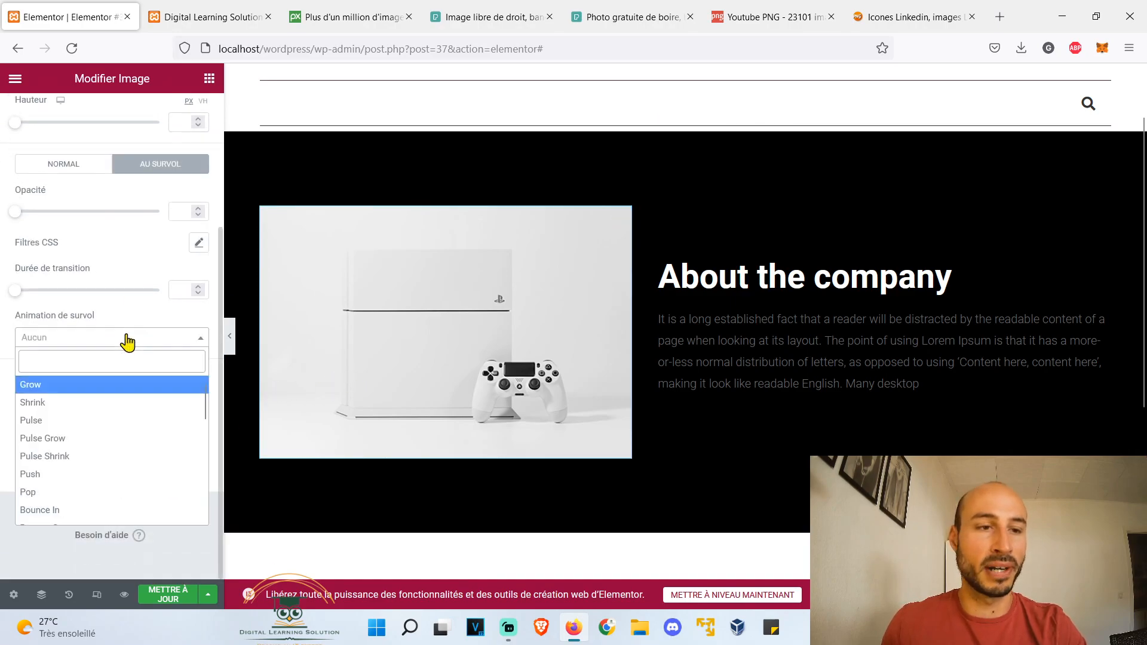
pyautogui.click(89, 425)
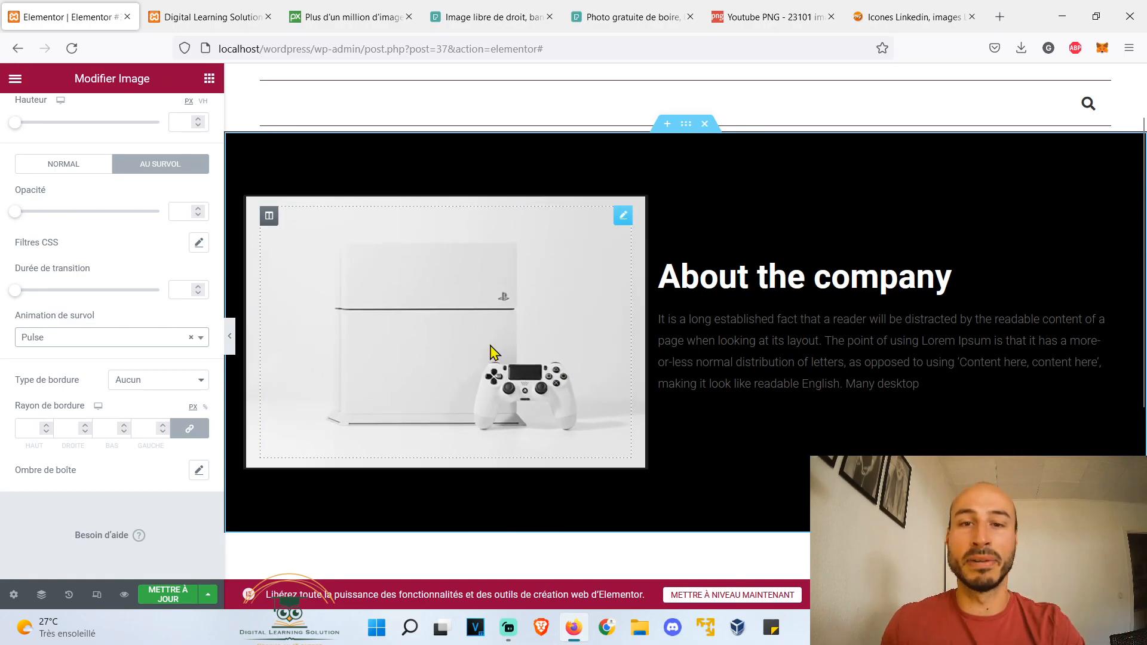
# Open the content settings of the "About the company" heading and of the paragraph below it
pyautogui.click(1085, 281)
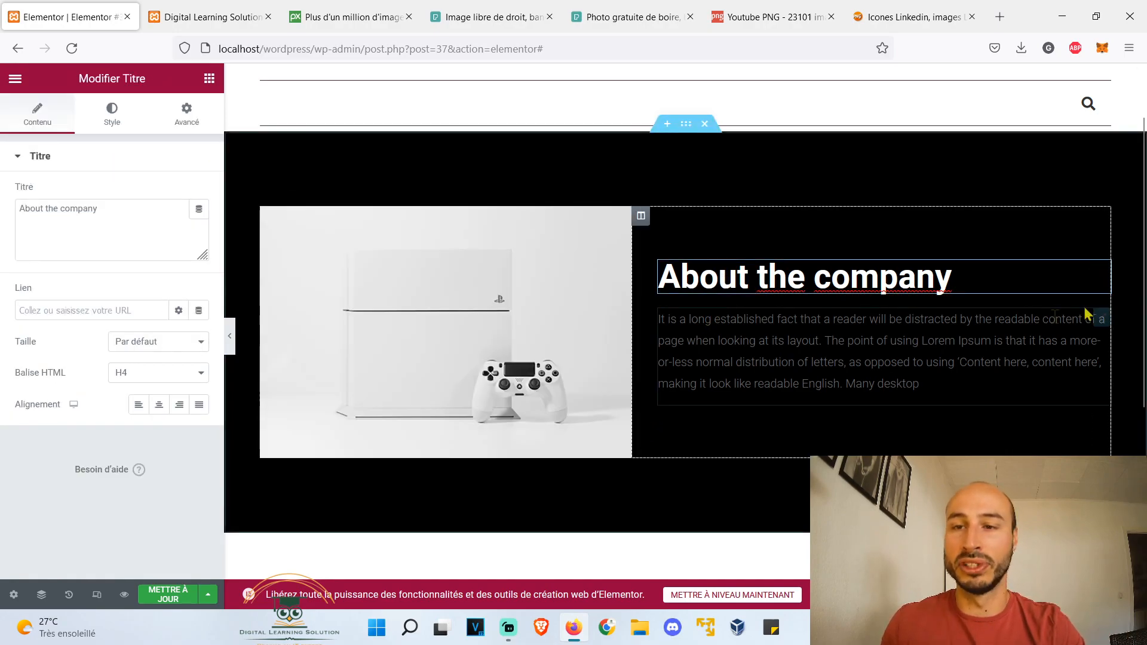
pyautogui.click(1002, 339)
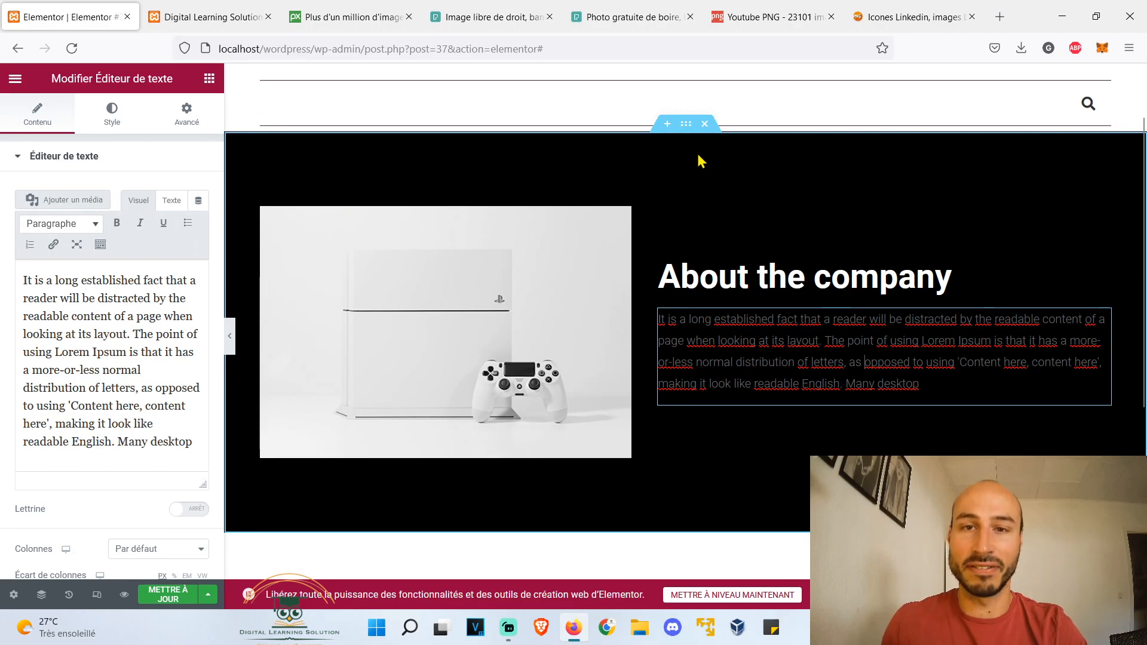
# Add a new section below the black About Company block with a three-column structure that has a wide middle column
pyautogui.scroll(-5, 698, 156)
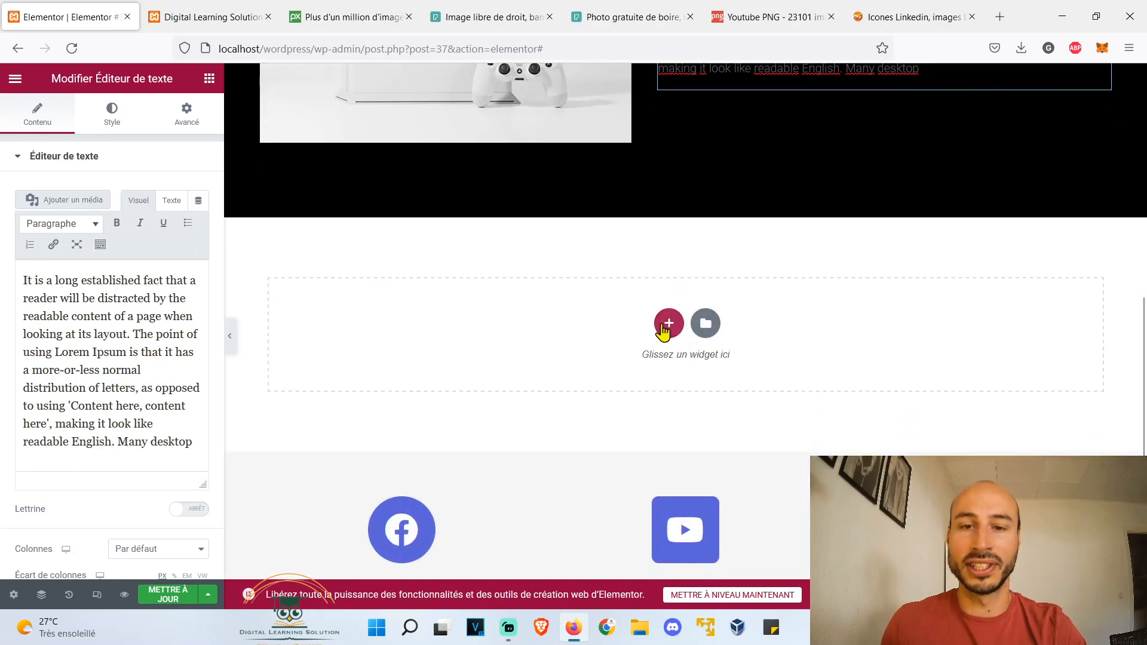
pyautogui.click(664, 325)
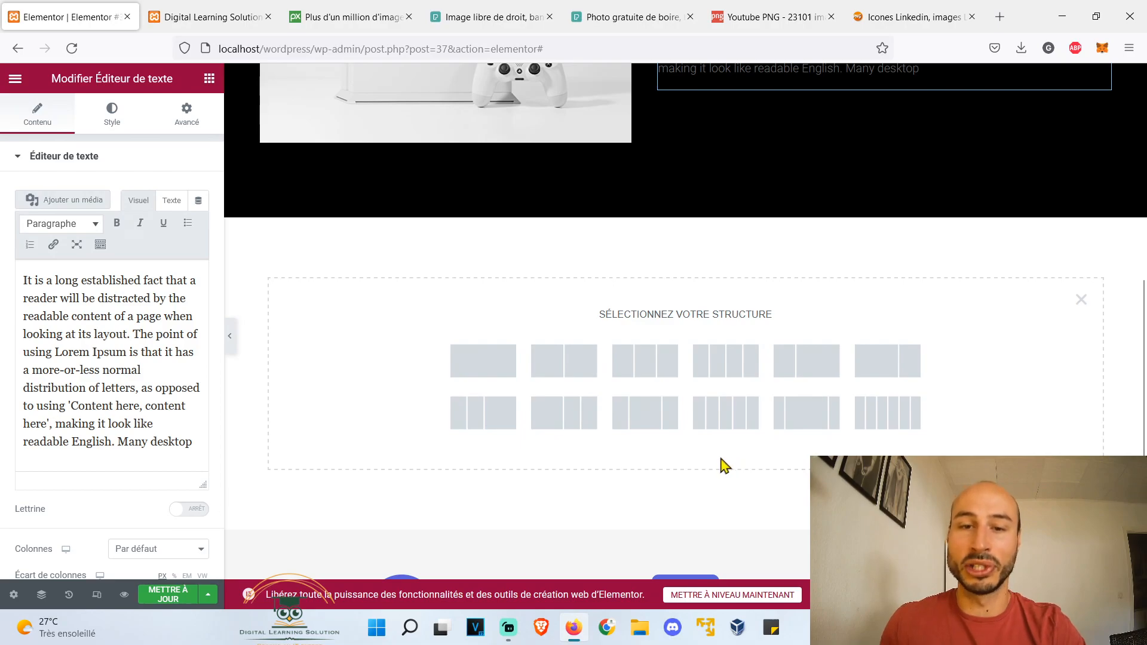
pyautogui.click(655, 423)
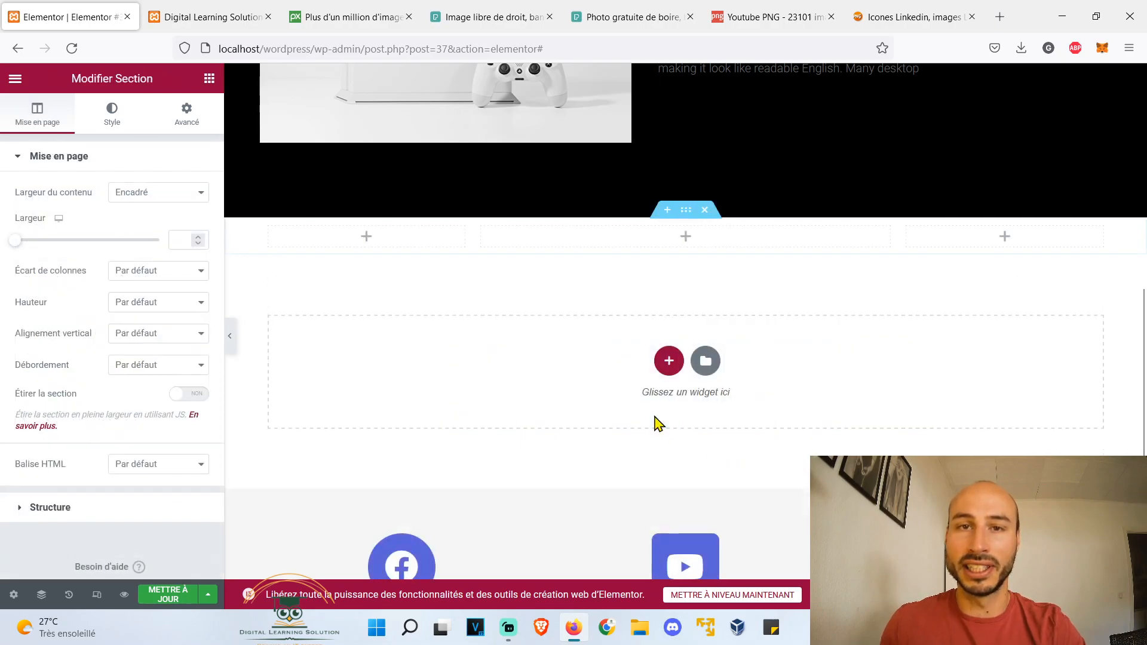
# Try the Pleine largeur content width on the new section and return it to Encadré
pyautogui.scroll(2, 244, 403)
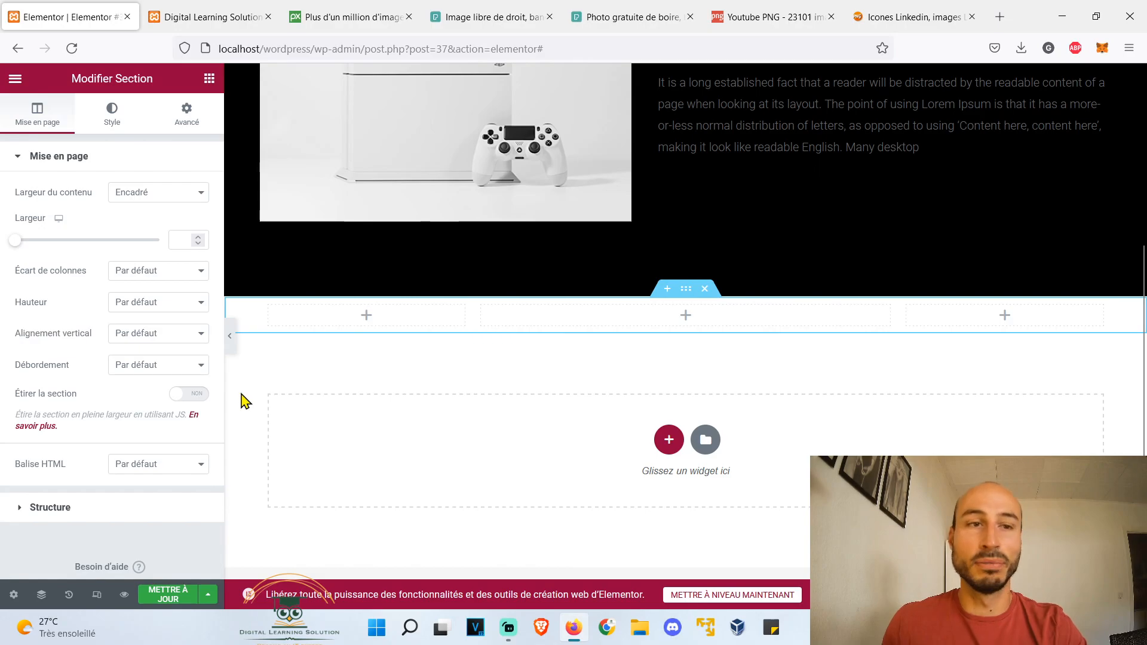
pyautogui.click(159, 196)
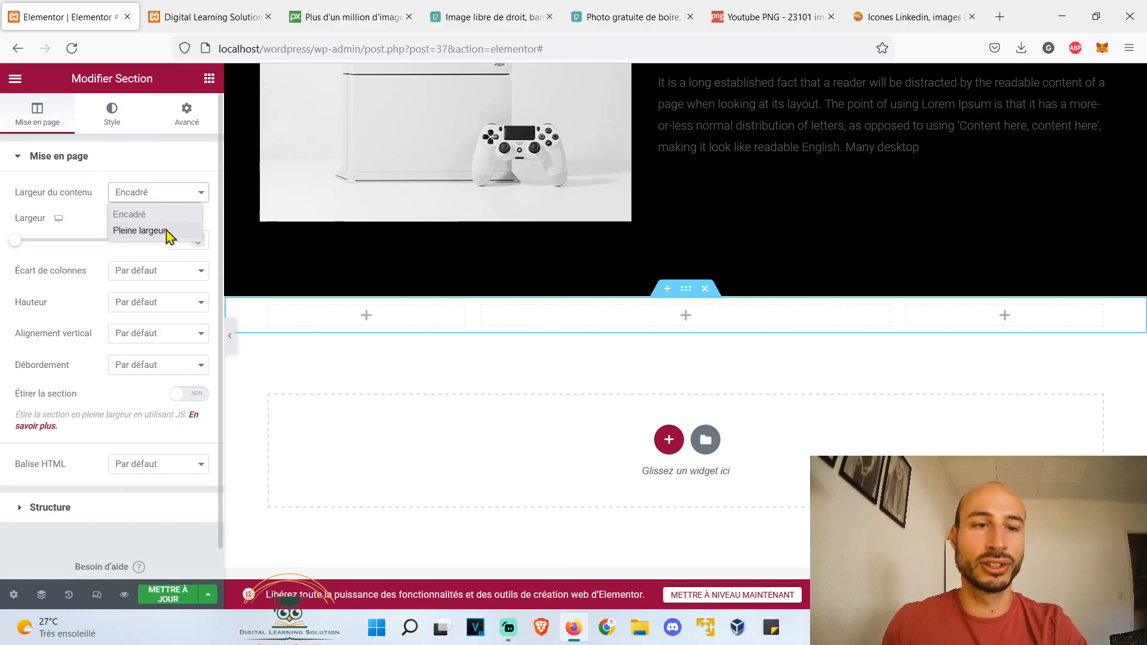
pyautogui.click(167, 231)
pyautogui.scroll(4, 494, 406)
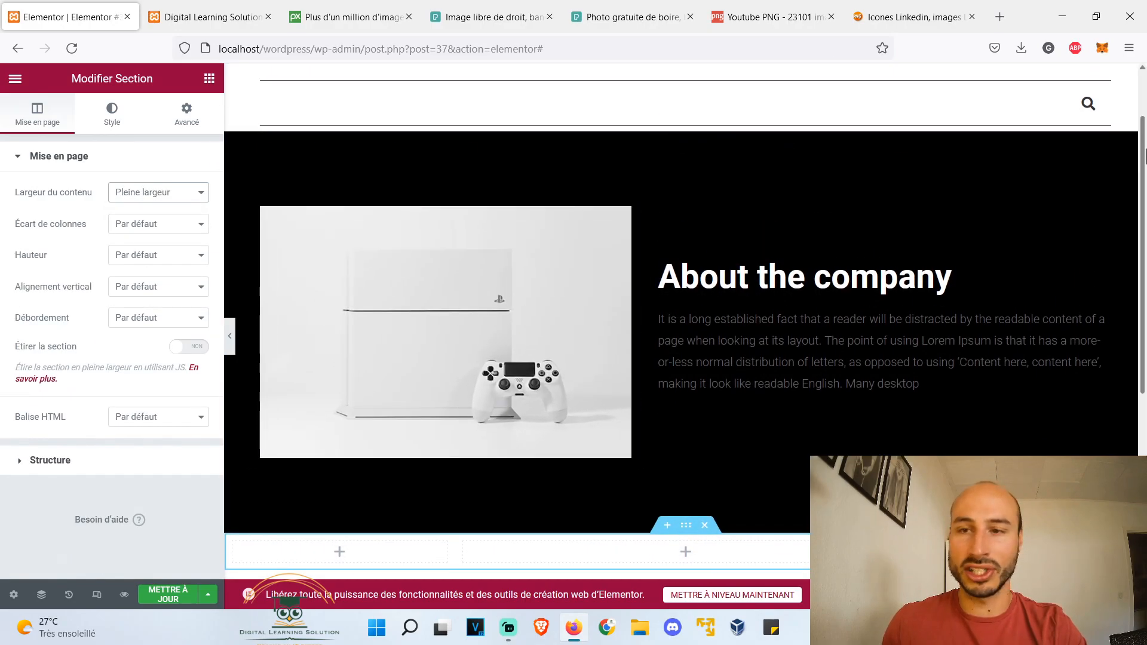
pyautogui.click(195, 193)
pyautogui.click(155, 215)
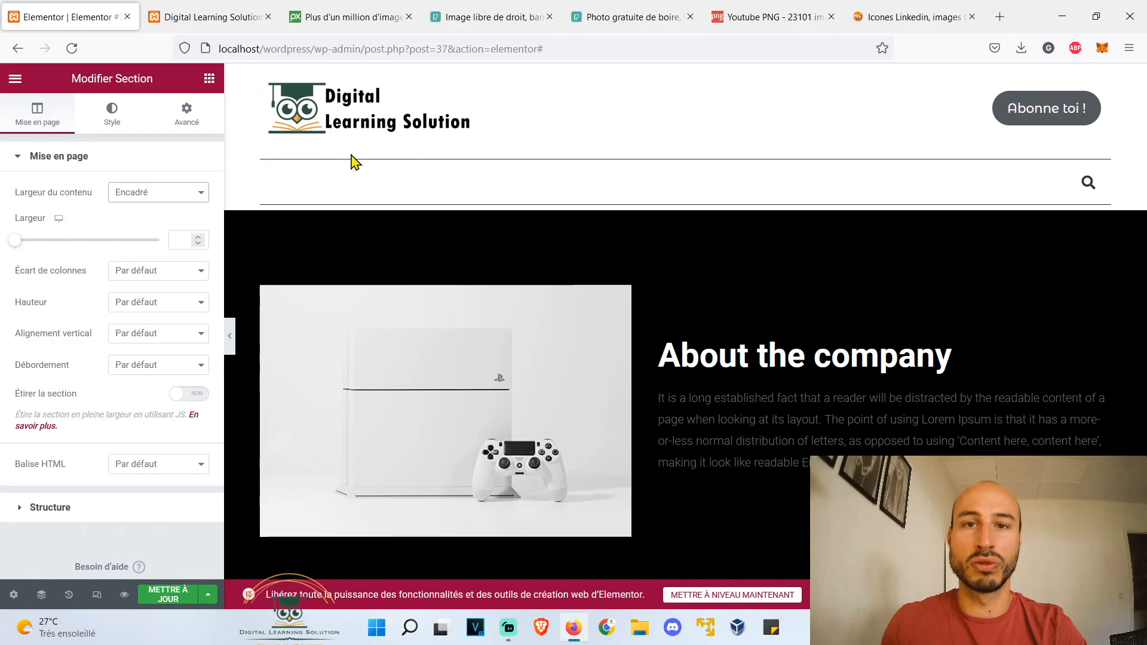
# Give the three-column section a video background using the copied YouTube link
pyautogui.scroll(-4, 355, 162)
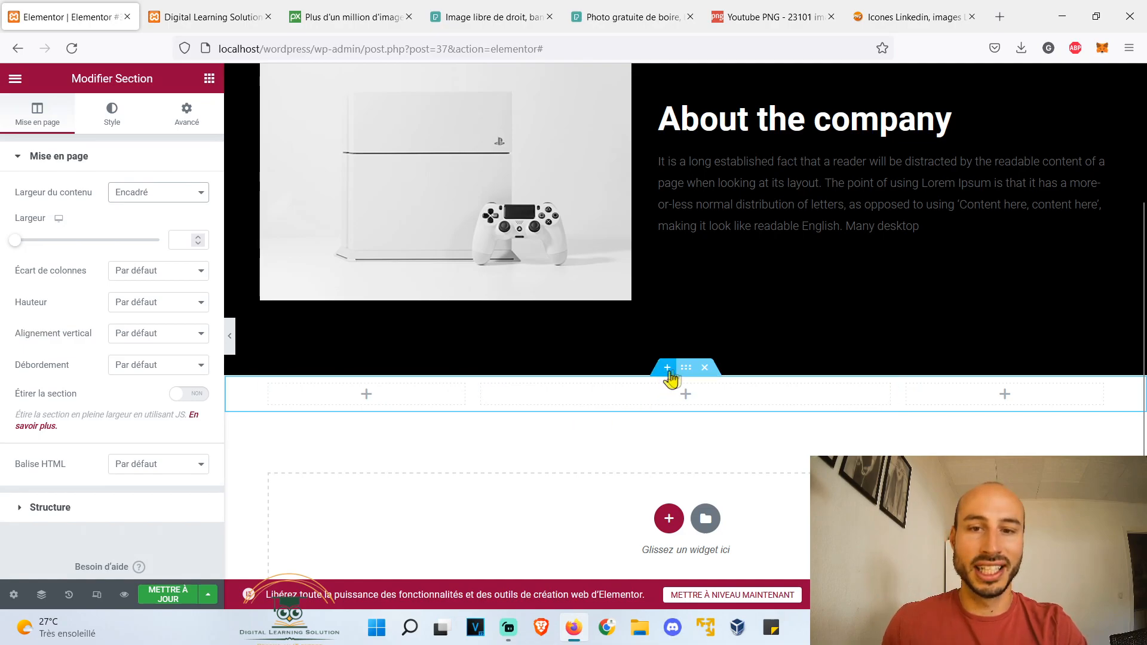
pyautogui.click(111, 120)
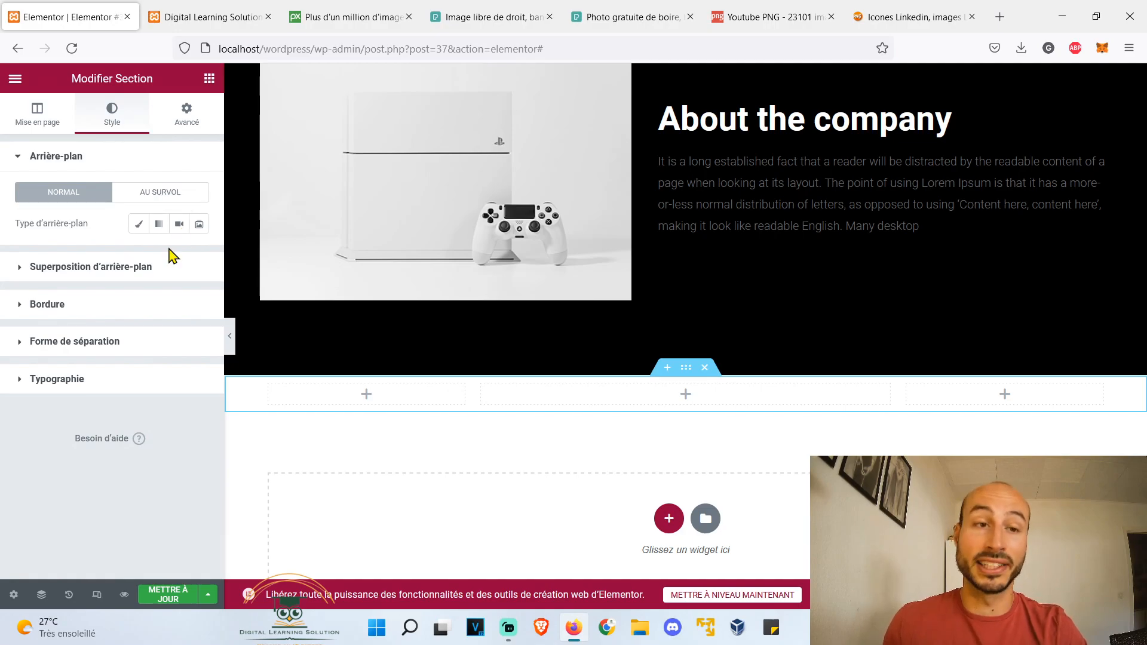
pyautogui.click(178, 226)
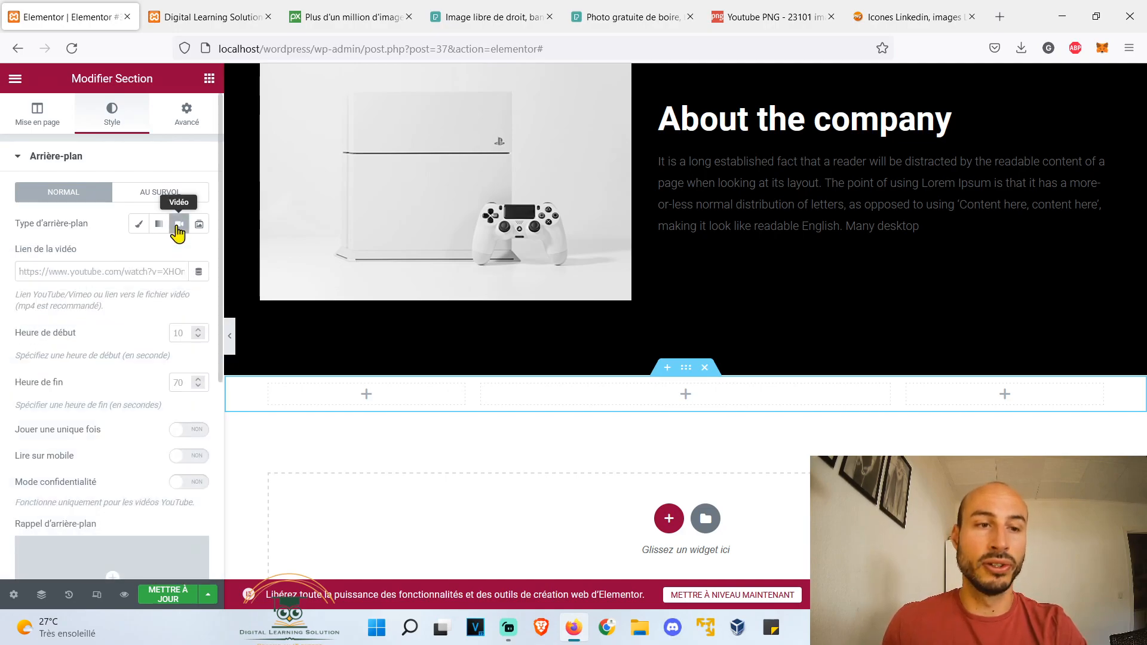
pyautogui.click(133, 272)
pyautogui.hotkey('ctrl', 'v')
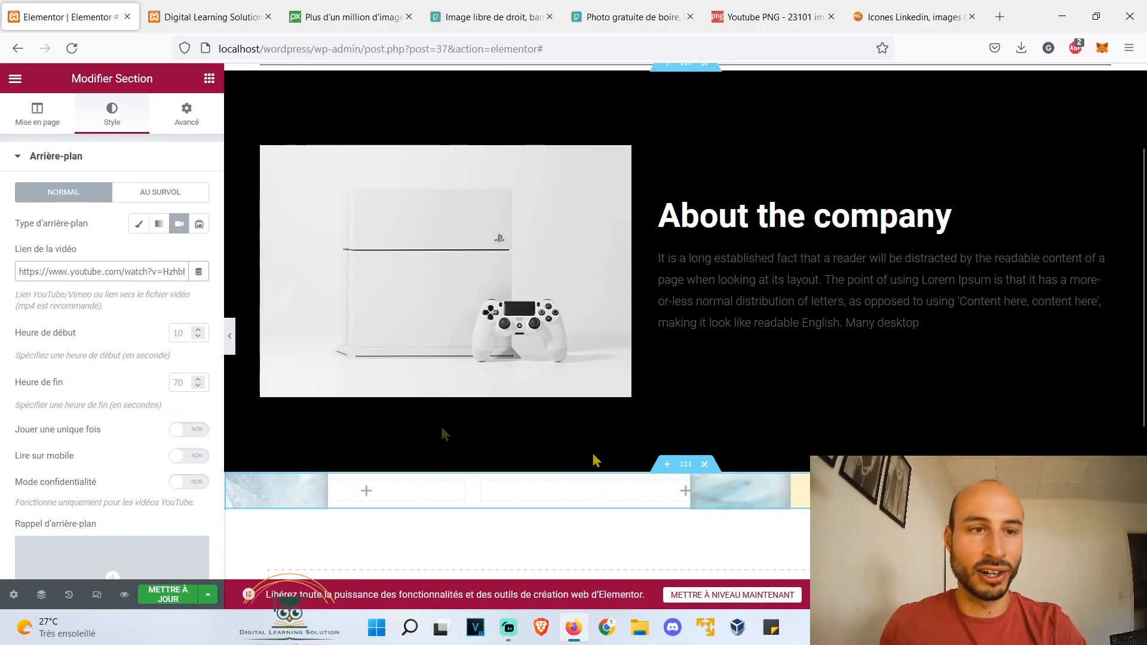
# Set the section's height to Hauteur min. with a minimum height of 862 px
pyautogui.click(52, 118)
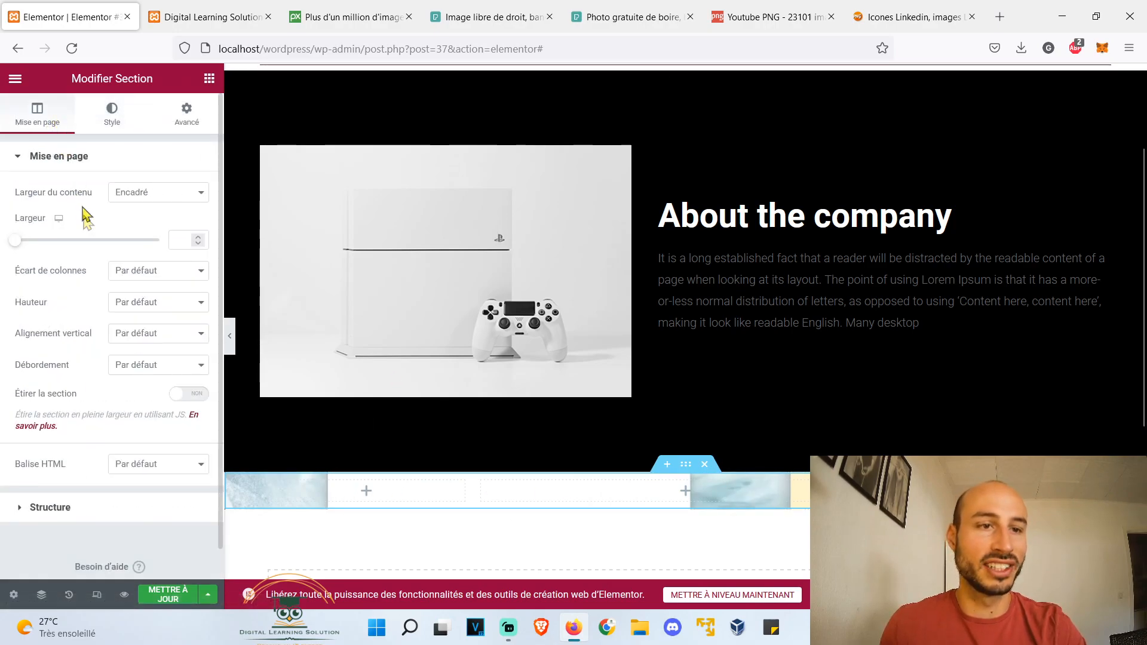
pyautogui.scroll(-1, 87, 251)
pyautogui.click(149, 272)
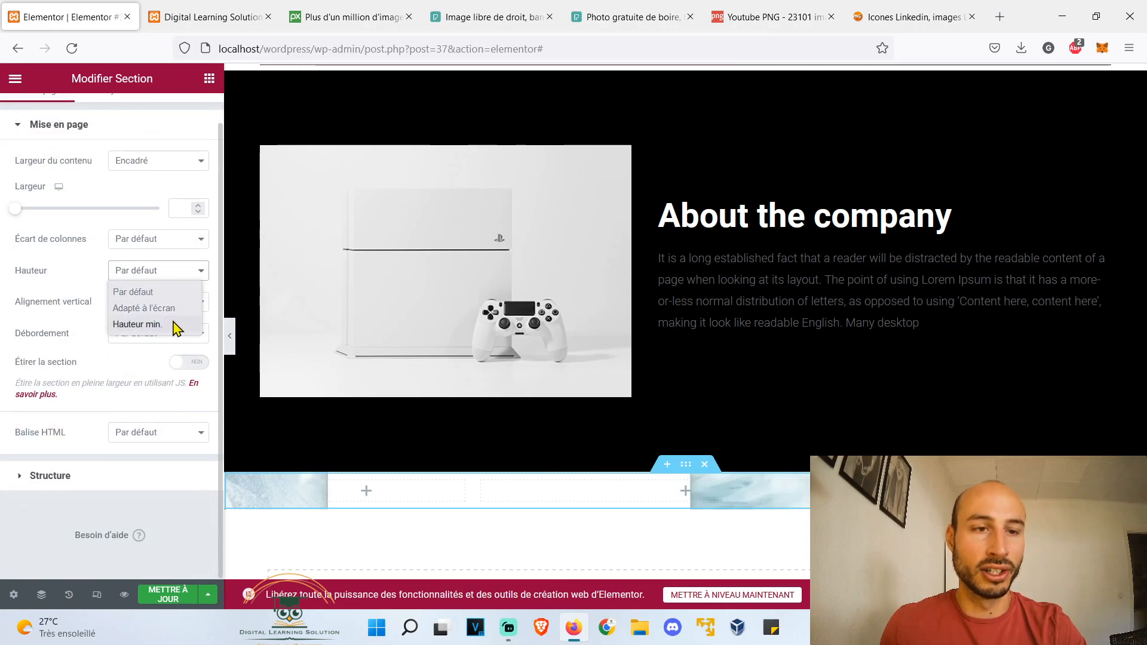
pyautogui.click(177, 326)
pyautogui.scroll(-2, 179, 320)
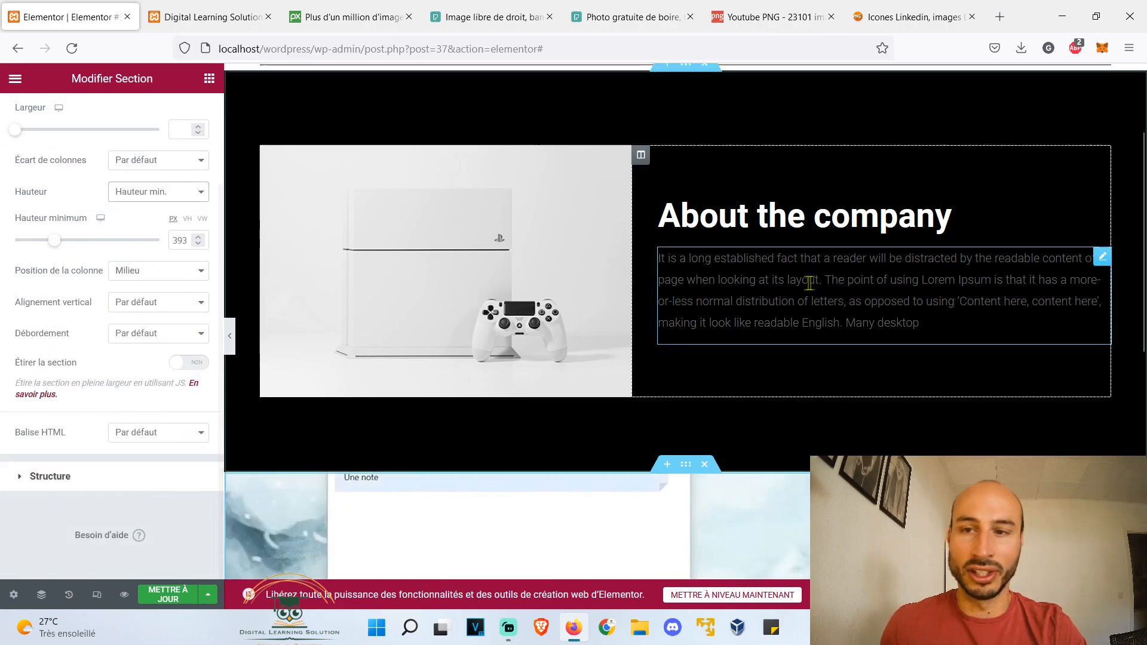
pyautogui.scroll(-5, 777, 293)
pyautogui.moveTo(54, 241); pyautogui.dragTo(80, 240)
pyautogui.scroll(-4, 552, 244)
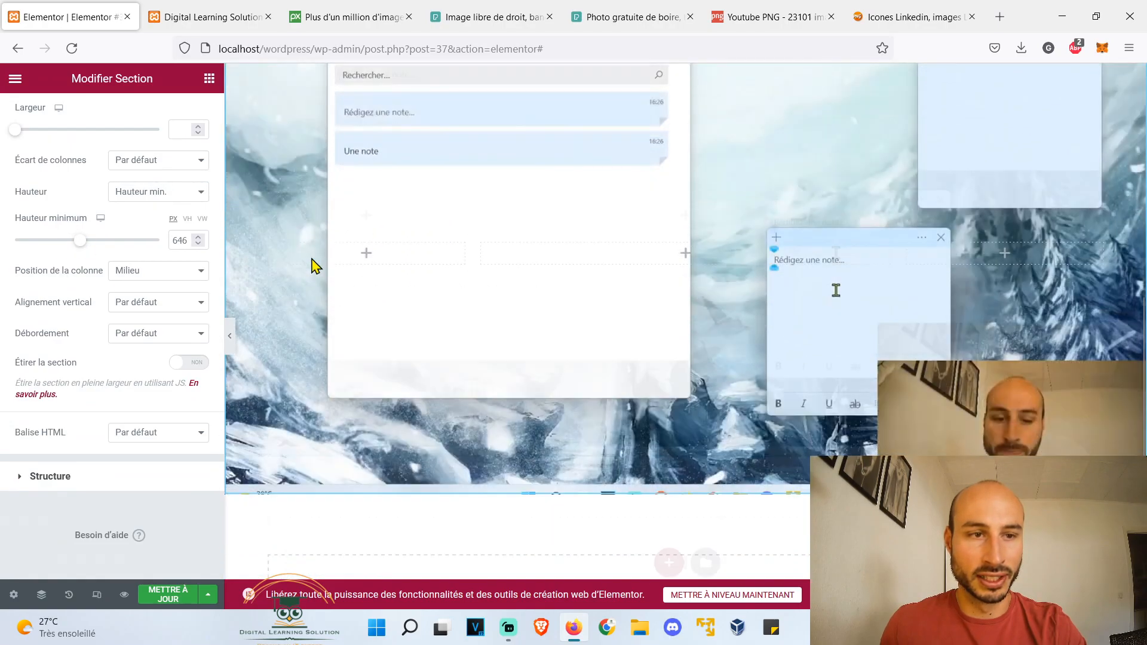
pyautogui.moveTo(81, 241); pyautogui.dragTo(102, 240)
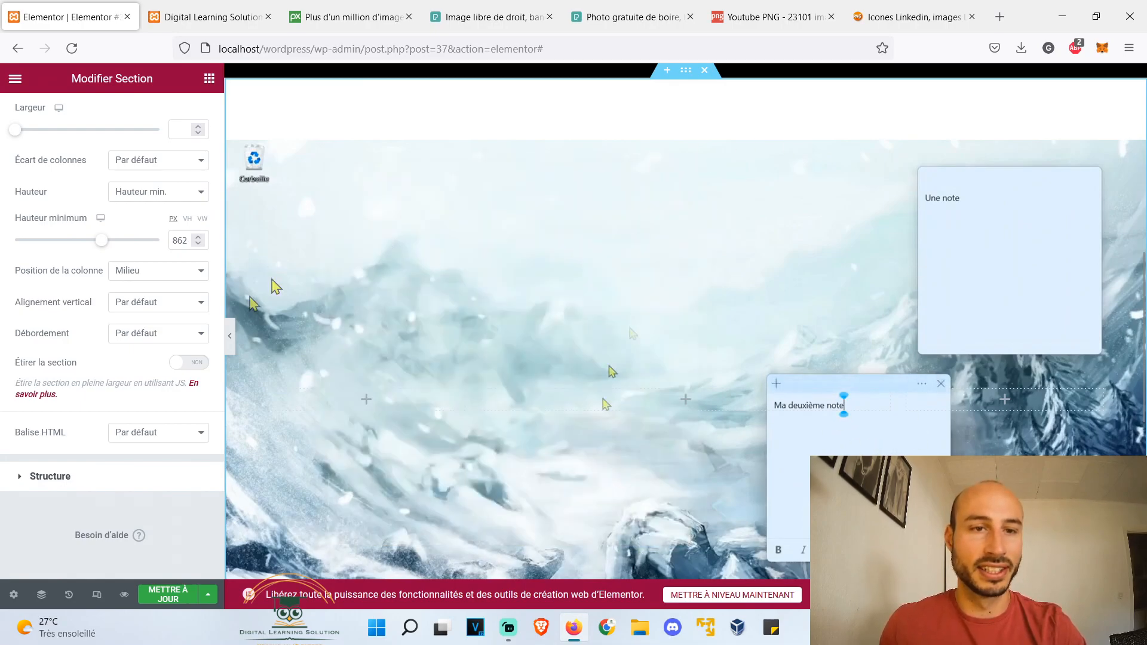
# Clear the section's background video link and reset its height to Par défaut
pyautogui.scroll(3, 128, 138)
pyautogui.click(113, 117)
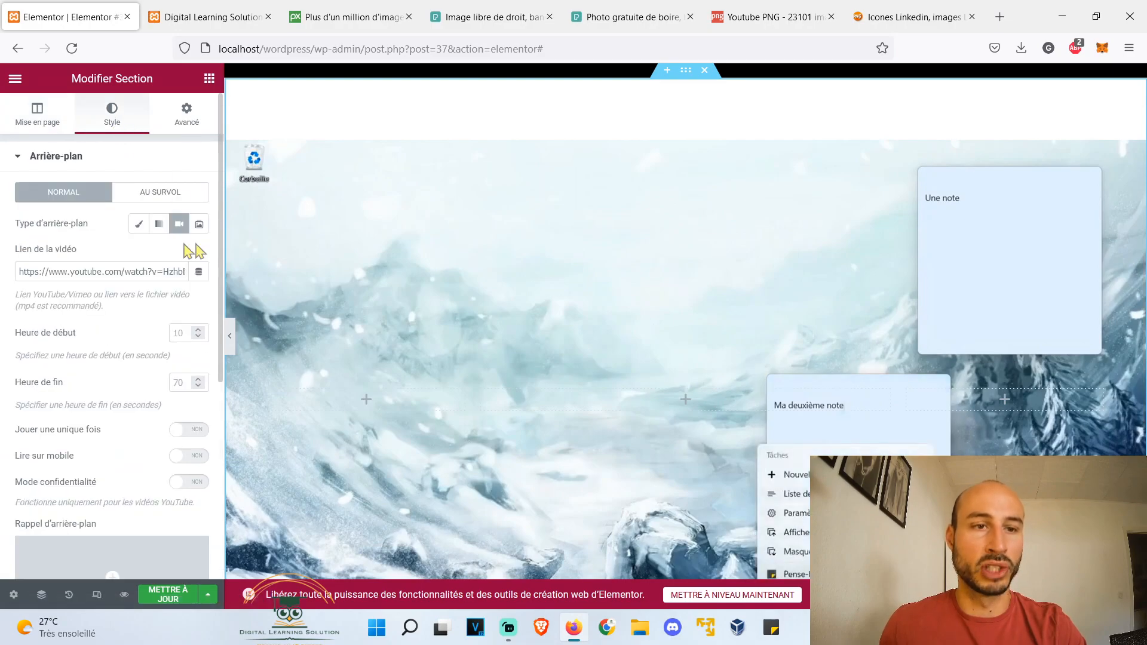
pyautogui.doubleClick(145, 270)
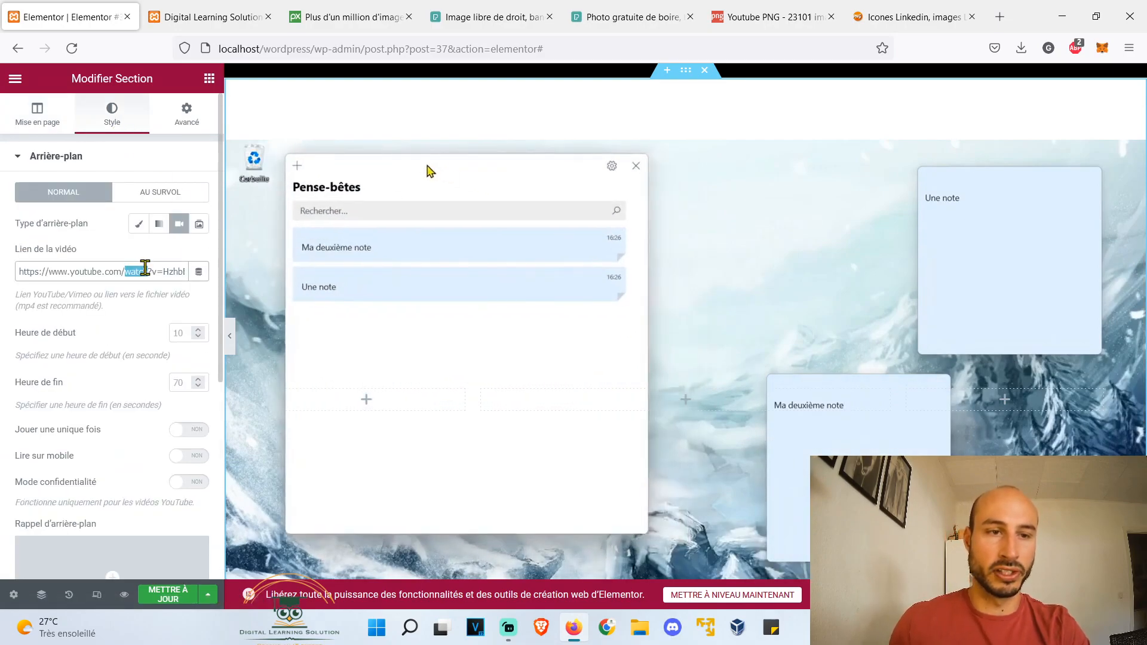
pyautogui.click(145, 270)
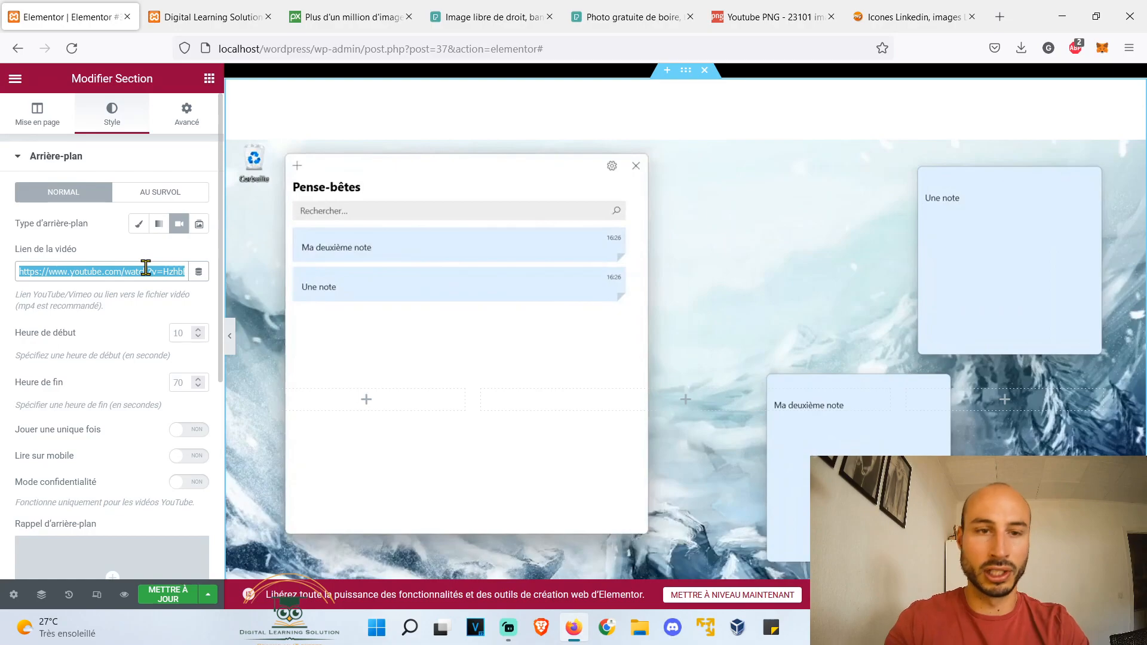
pyautogui.press('BackSpace')
pyautogui.click(45, 120)
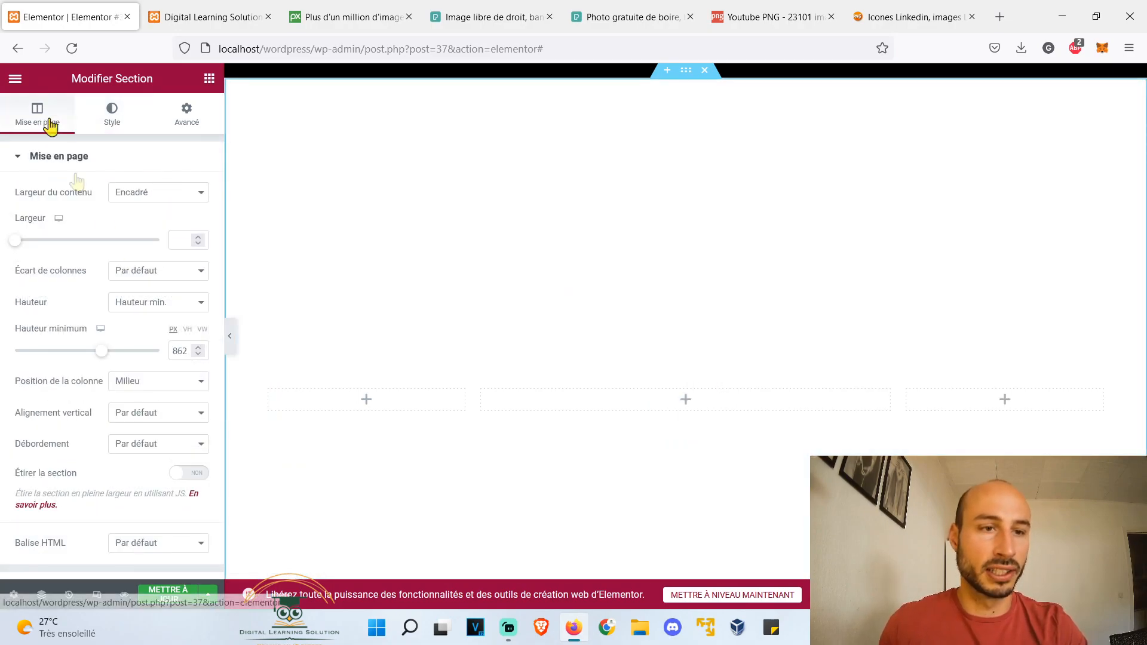
pyautogui.click(136, 305)
pyautogui.click(163, 325)
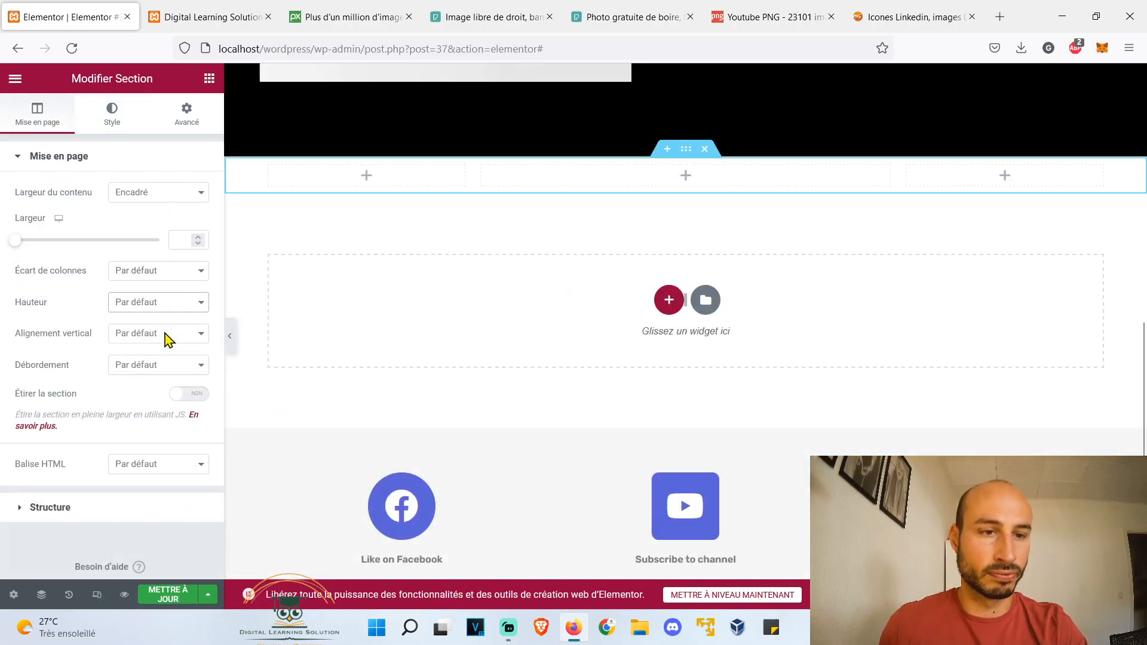
pyautogui.click(112, 117)
# Place an Image widget in the first column of the three-column section
pyautogui.scroll(5, 402, 379)
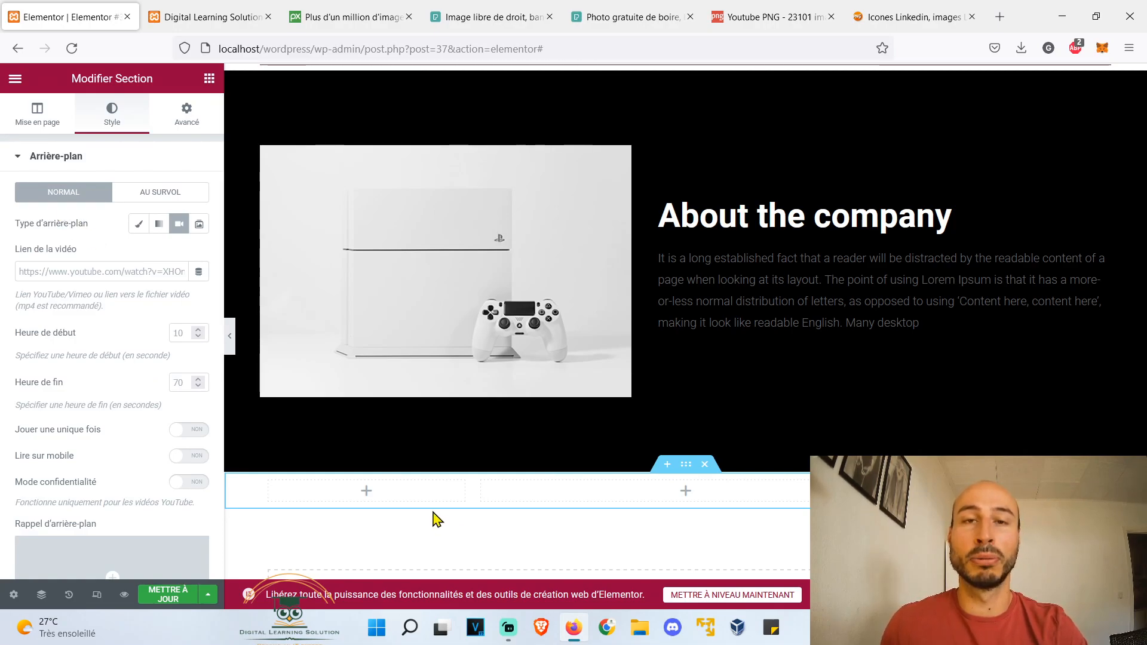
pyautogui.click(366, 491)
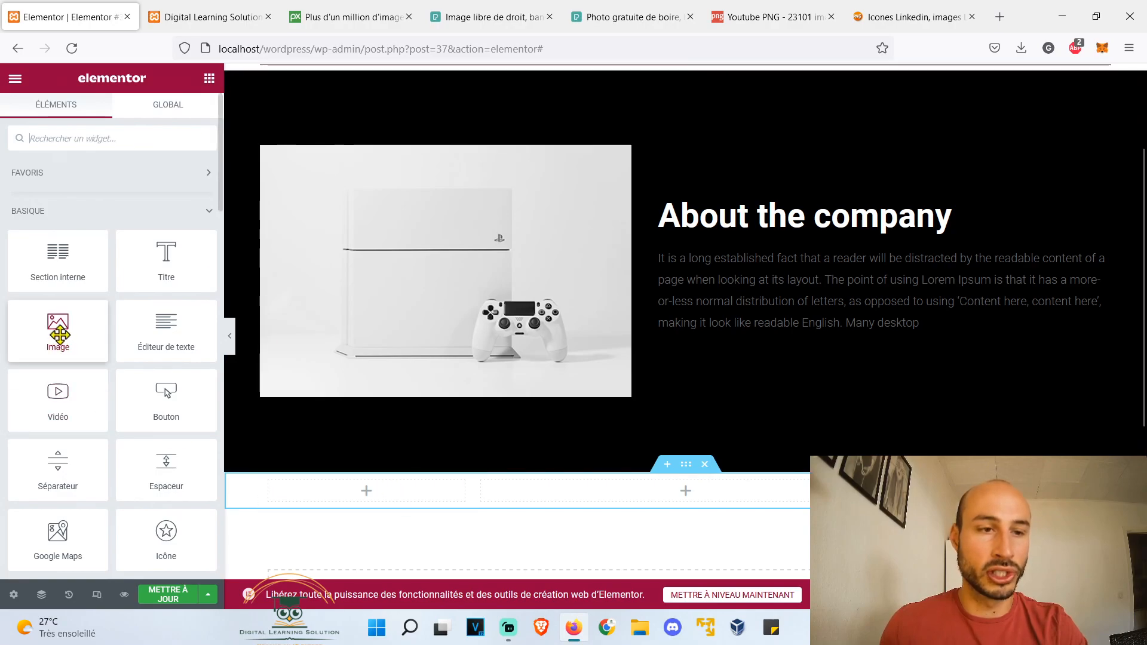
pyautogui.moveTo(58, 332); pyautogui.dragTo(363, 499)
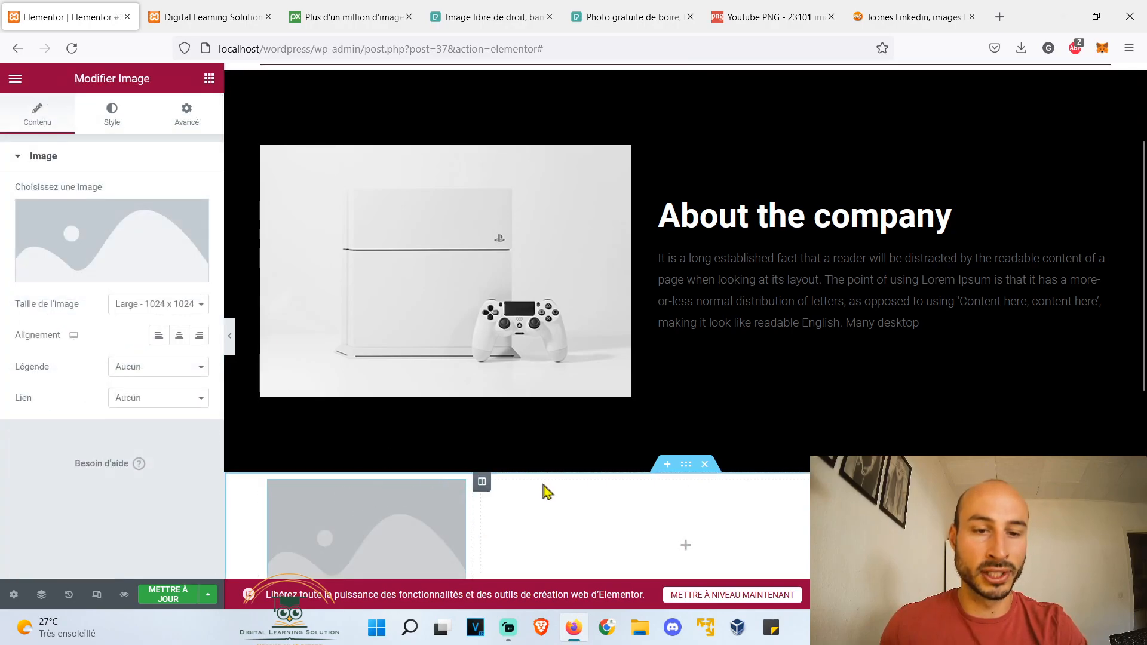
# Place a text editor widget in the wide middle column of the section
pyautogui.scroll(-3, 545, 489)
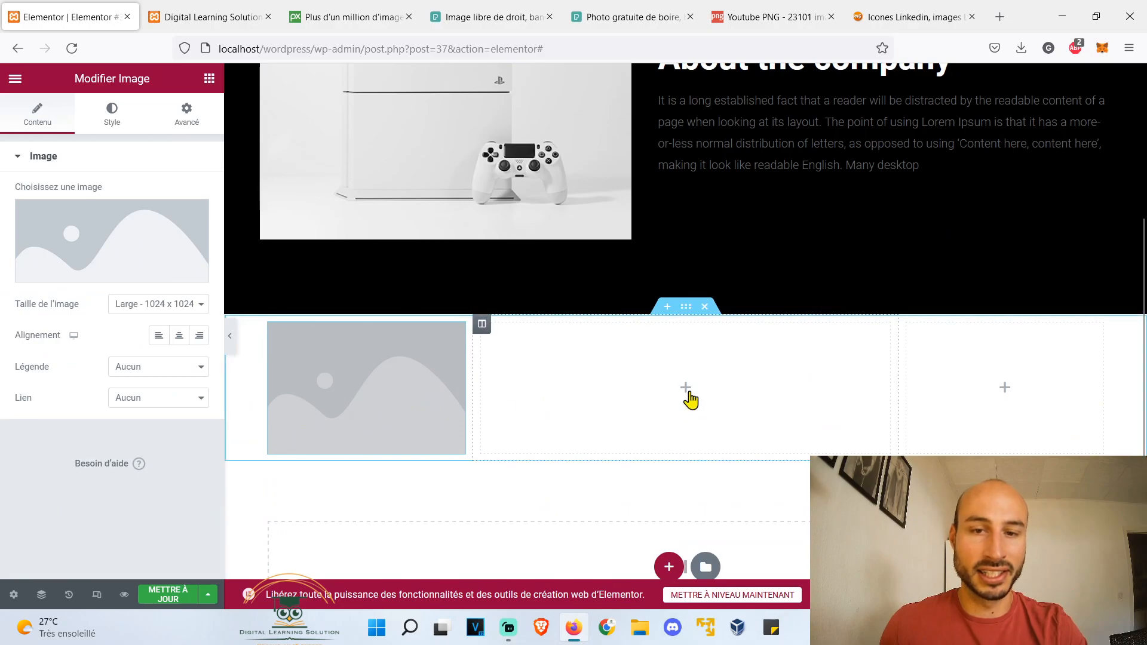
pyautogui.click(686, 390)
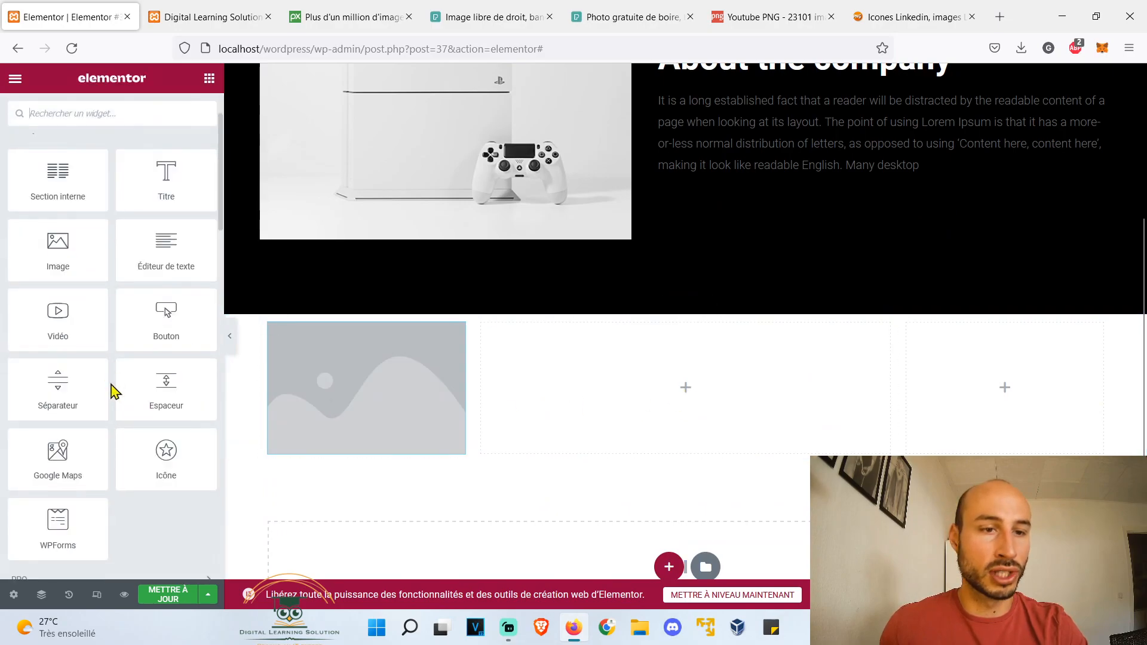
pyautogui.moveTo(152, 237); pyautogui.dragTo(597, 381)
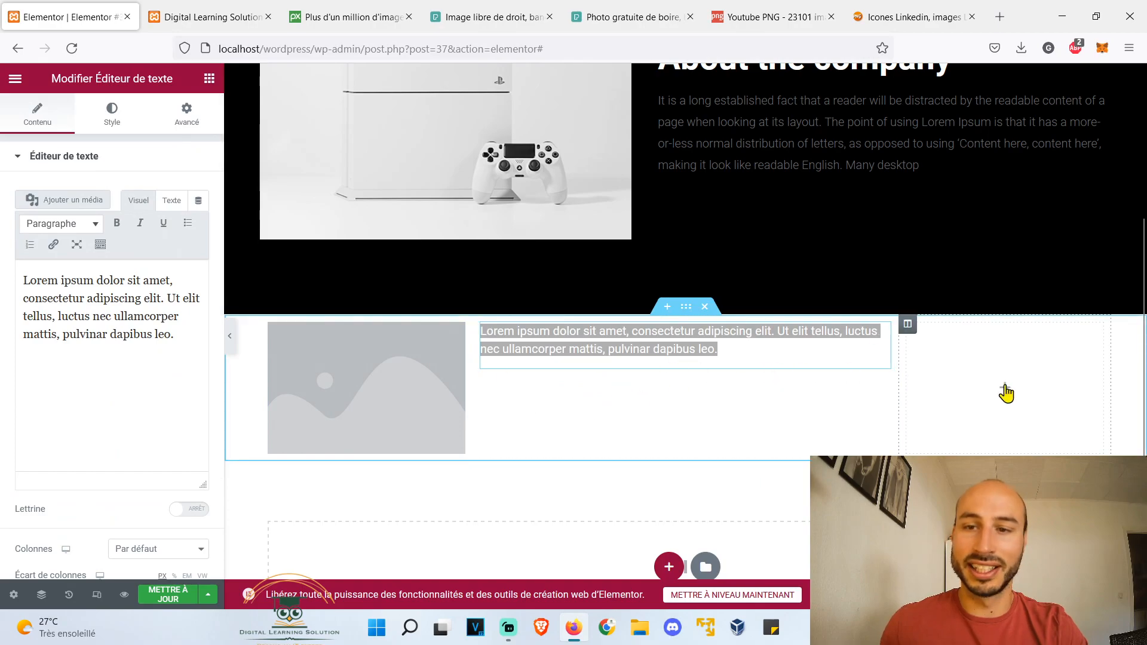
# Place a Google Maps widget in the last column of the section
pyautogui.click(1005, 387)
pyautogui.scroll(-1, 119, 376)
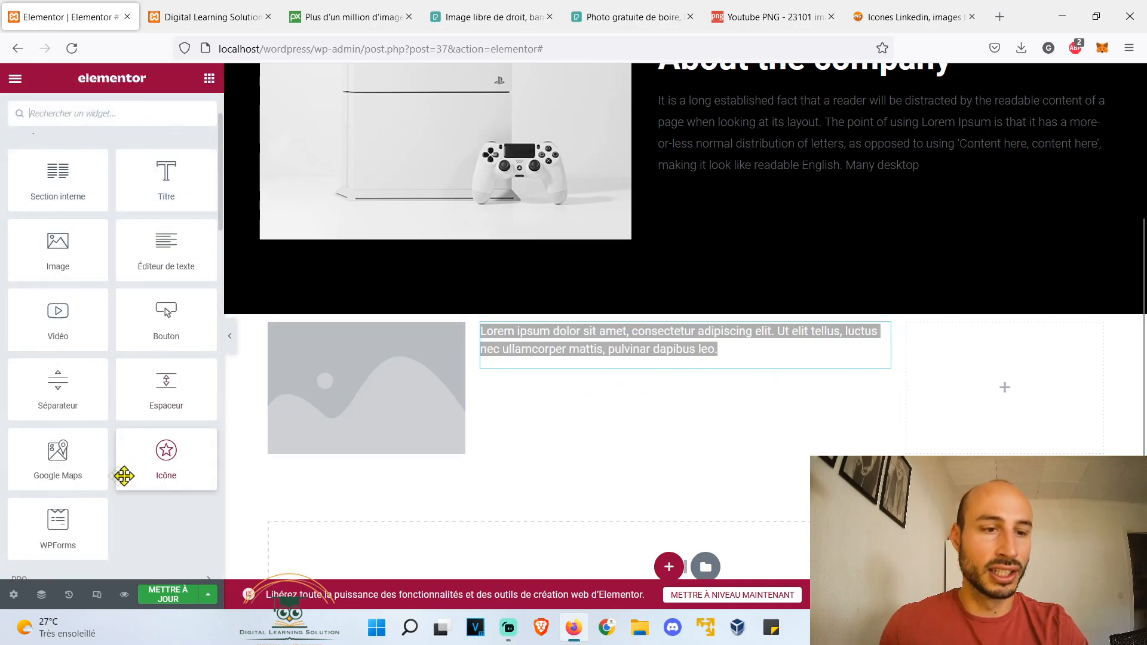
pyautogui.moveTo(77, 467); pyautogui.dragTo(992, 404)
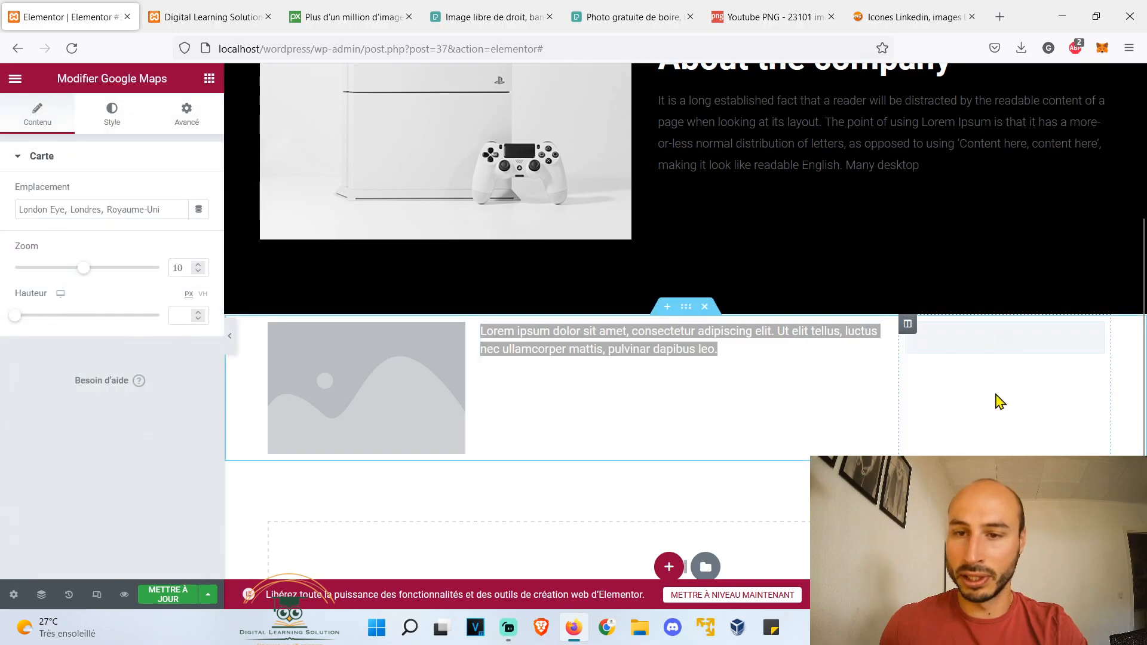
# Keep the map's London Eye location and zoom of 10, and increase the map's height
pyautogui.tripleClick(51, 210)
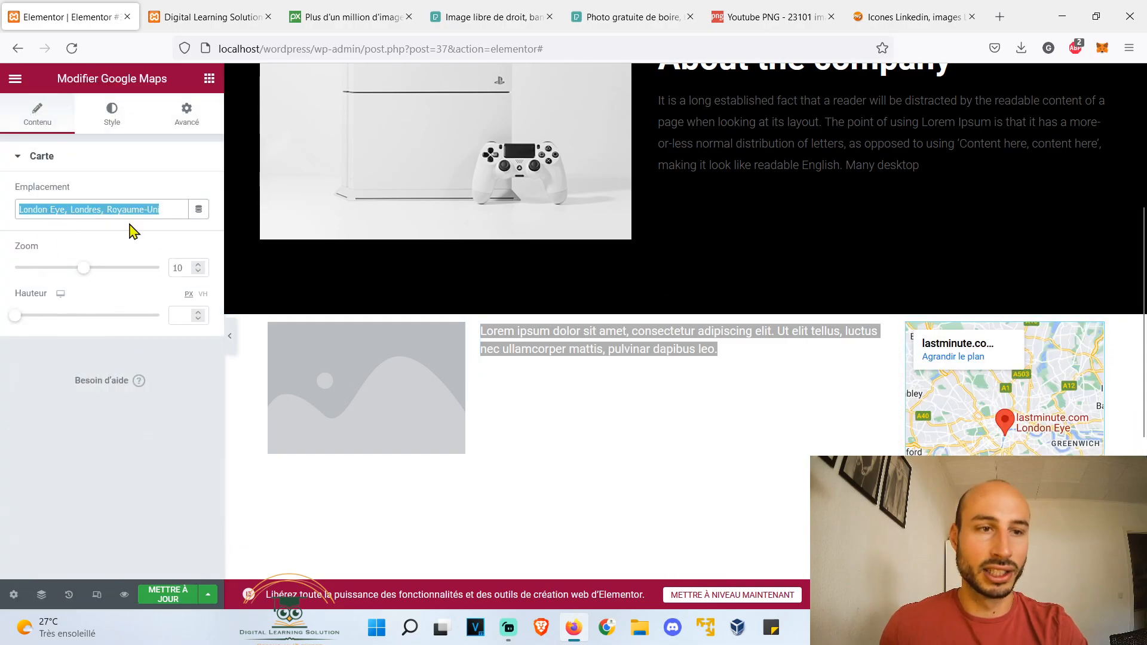
pyautogui.moveTo(83, 269); pyautogui.dragTo(83, 269)
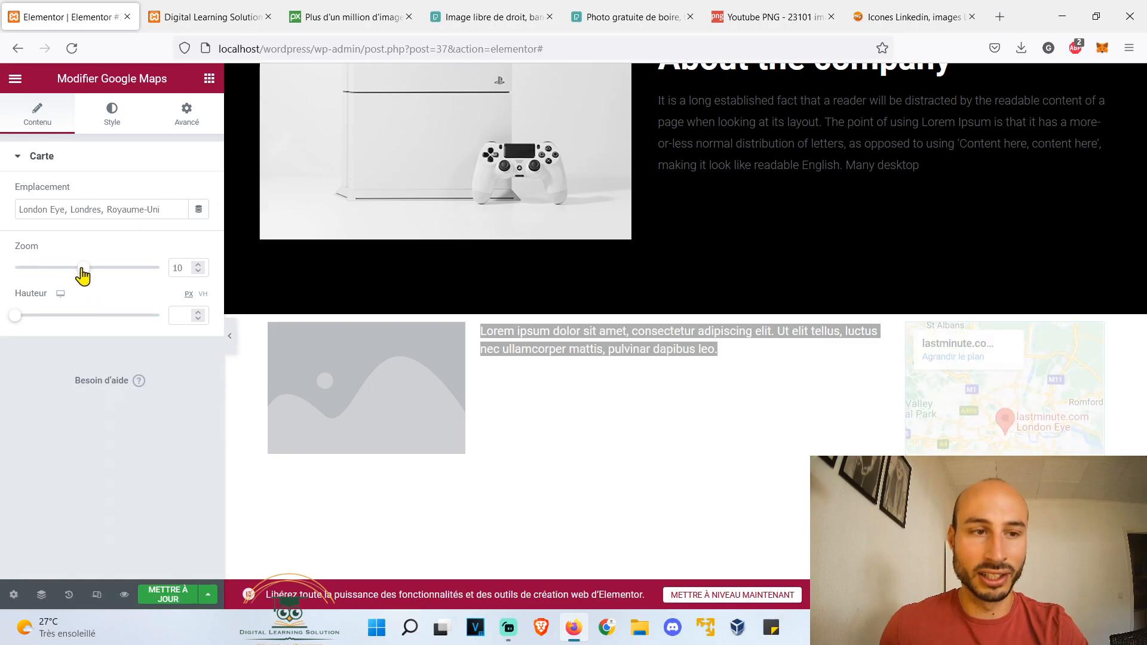
pyautogui.click(19, 315)
pyautogui.moveTo(19, 316); pyautogui.dragTo(38, 318)
pyautogui.click(593, 472)
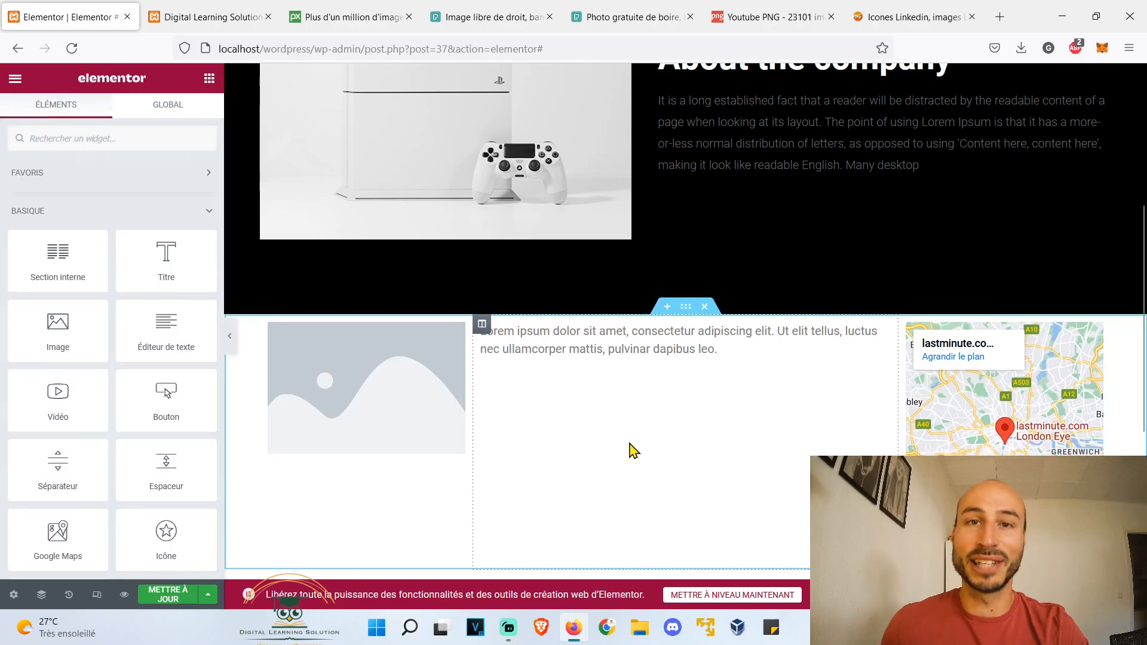
# Add a new column after the middle text column and delete that empty column
pyautogui.rightClick(640, 406)
pyautogui.click(712, 446)
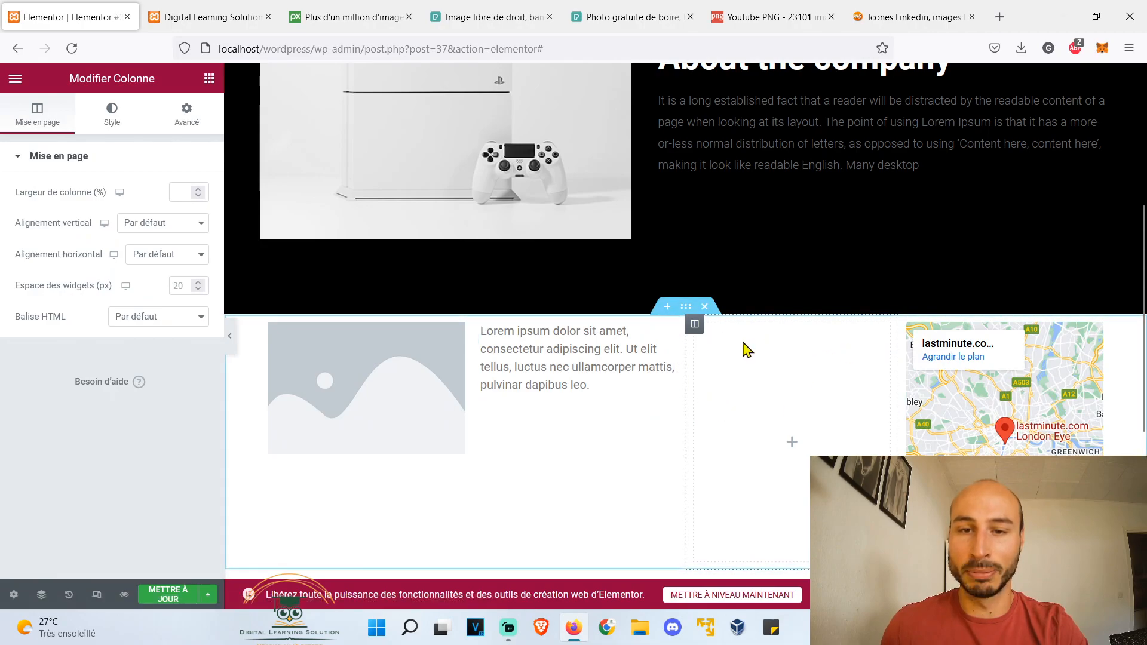
pyautogui.rightClick(762, 344)
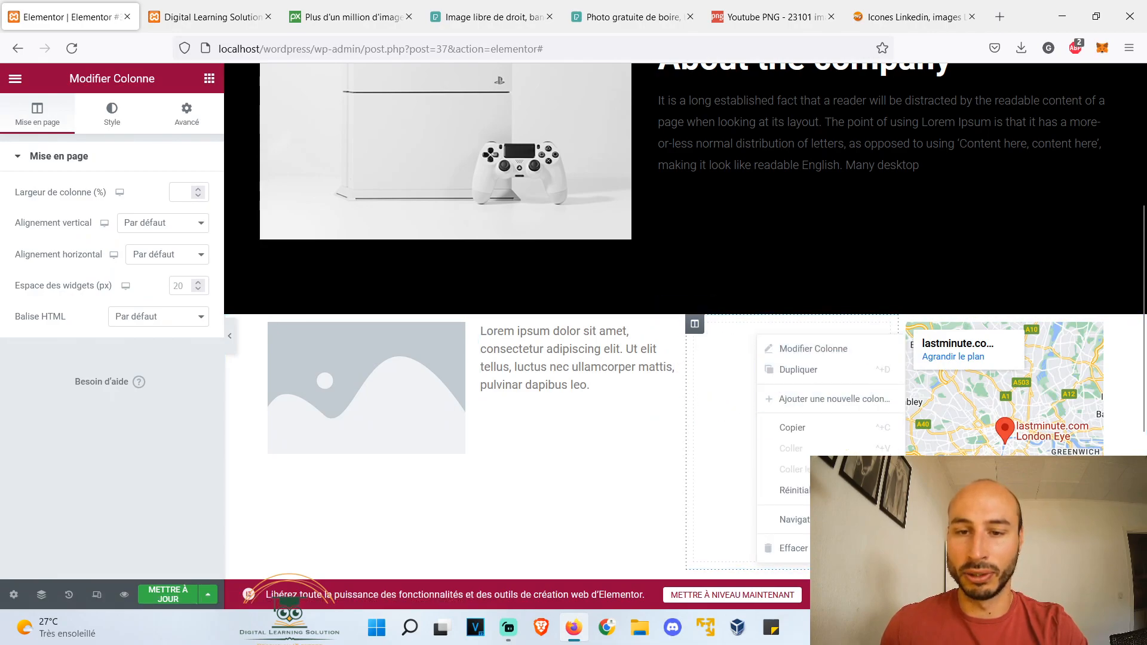
pyautogui.click(776, 549)
pyautogui.click(667, 451)
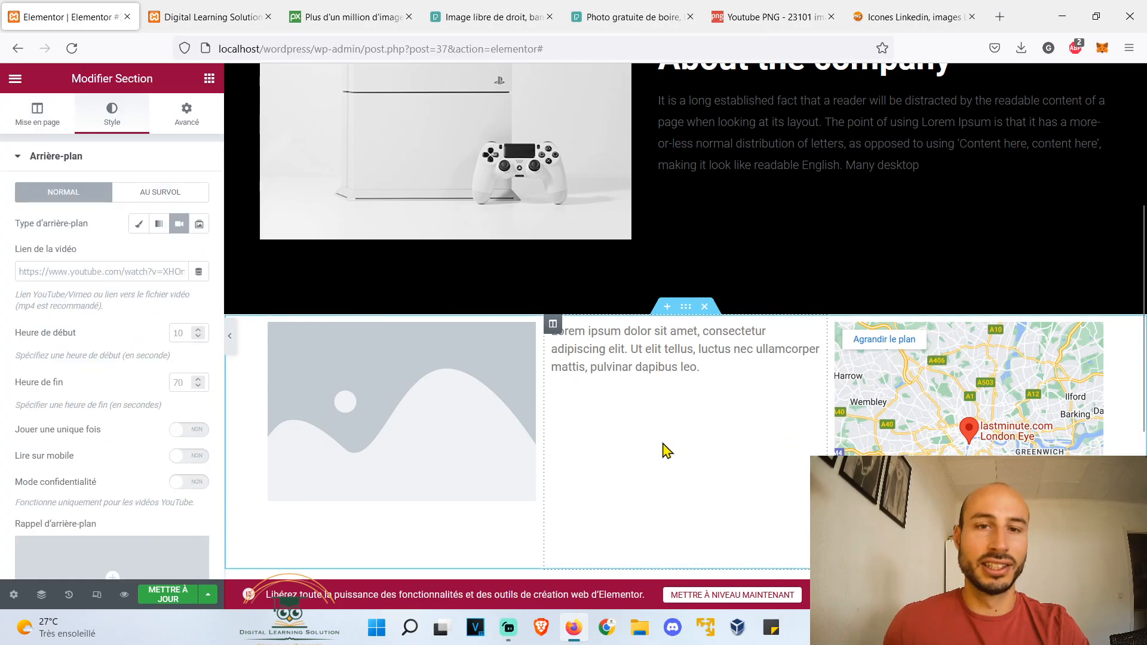
# Try the drop cap on the middle column's text widget and switch it back off
pyautogui.click(600, 349)
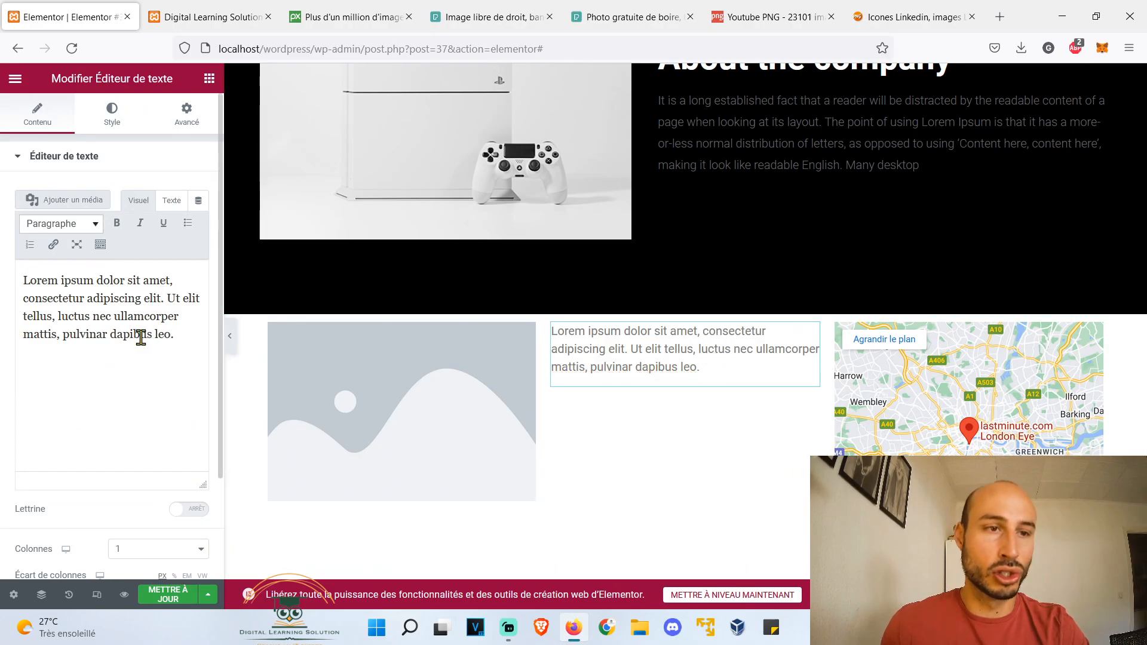
pyautogui.click(95, 231)
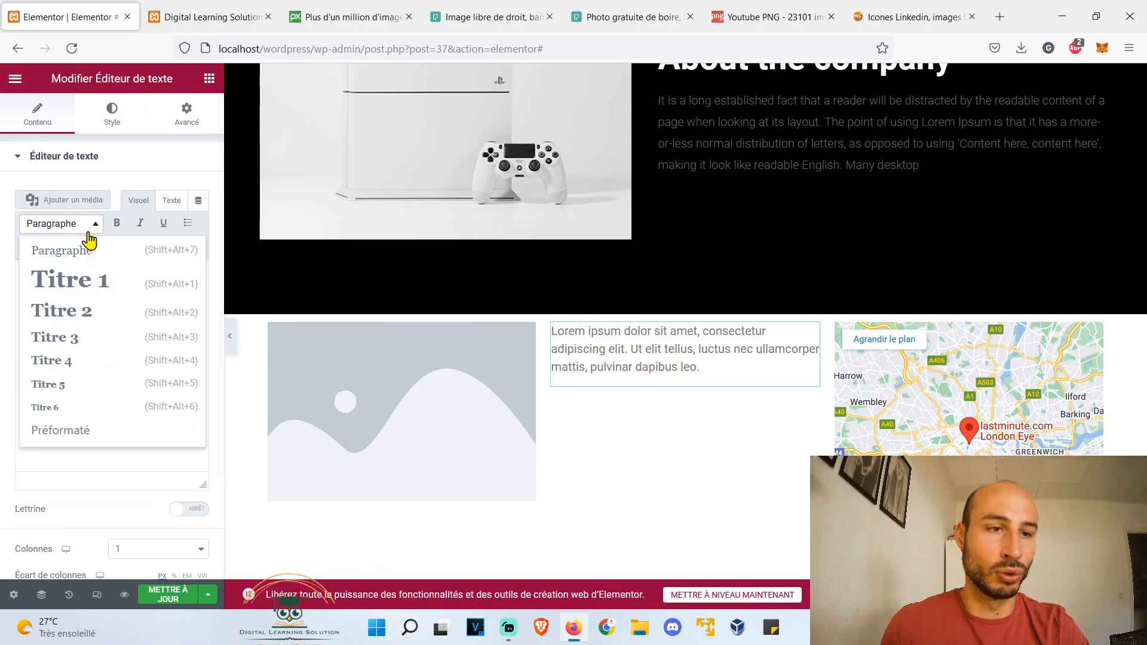
pyautogui.click(91, 227)
pyautogui.click(197, 511)
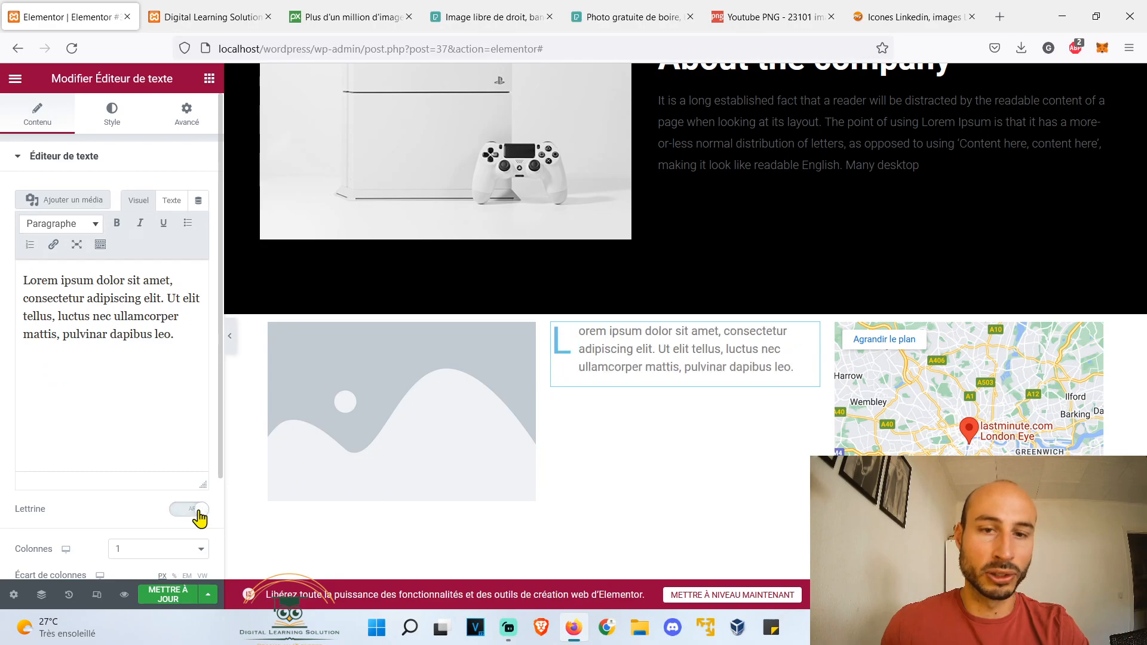
pyautogui.click(194, 510)
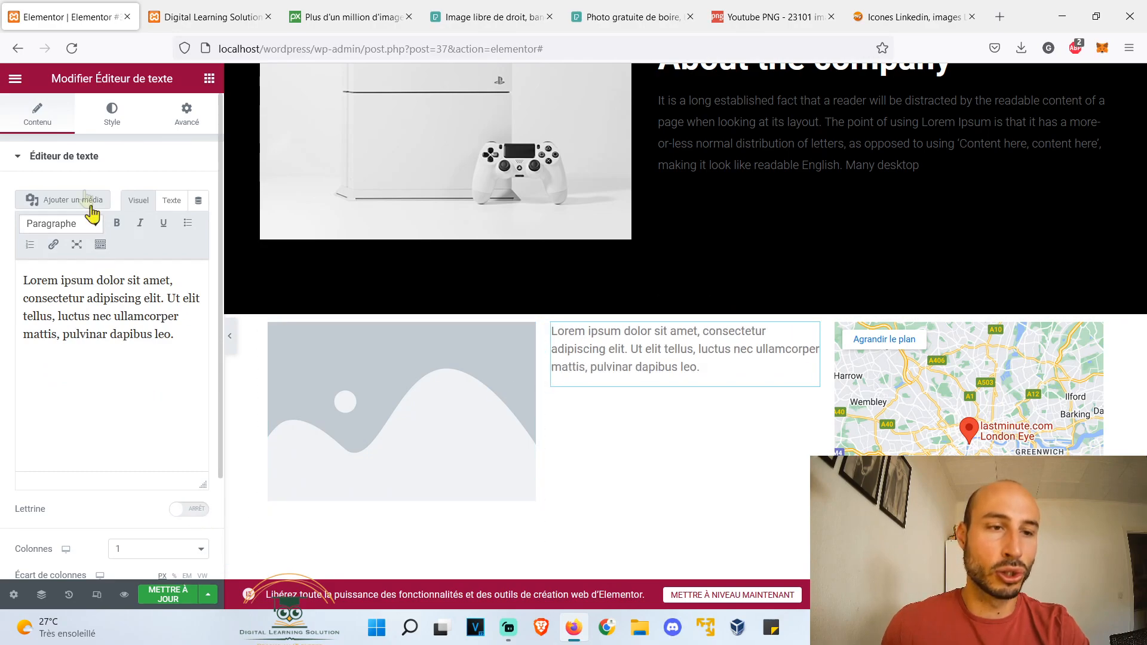
pyautogui.click(178, 377)
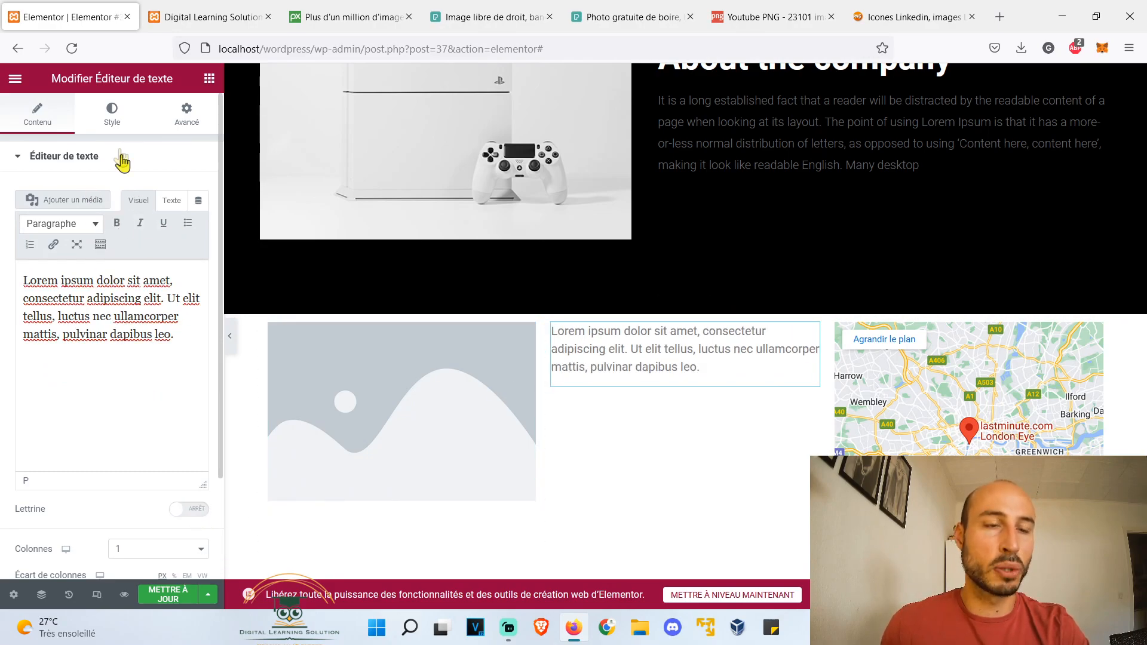
# Style the middle column's text with the Rochester font family, weight 800 and a text shadow
pyautogui.click(113, 121)
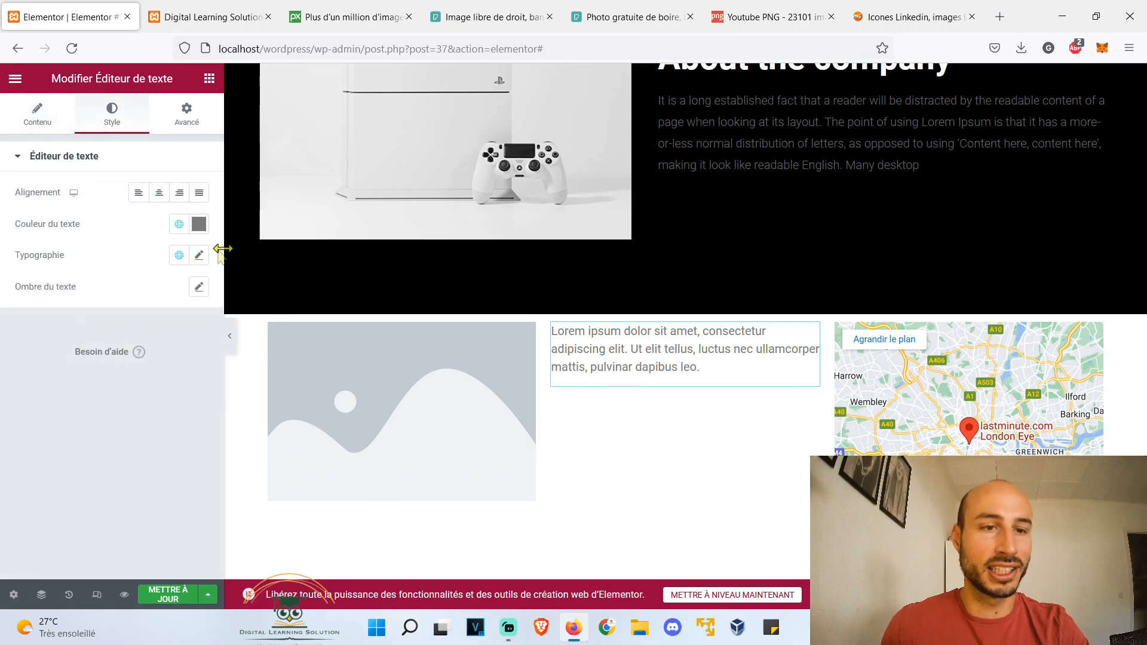
pyautogui.click(199, 255)
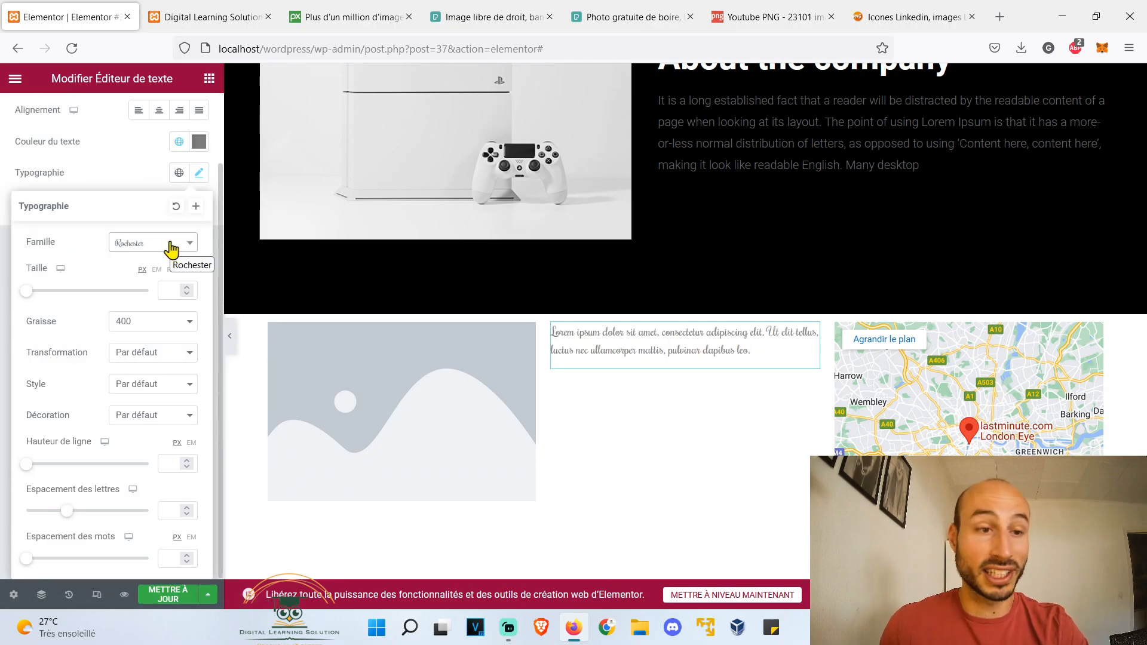
pyautogui.click(169, 323)
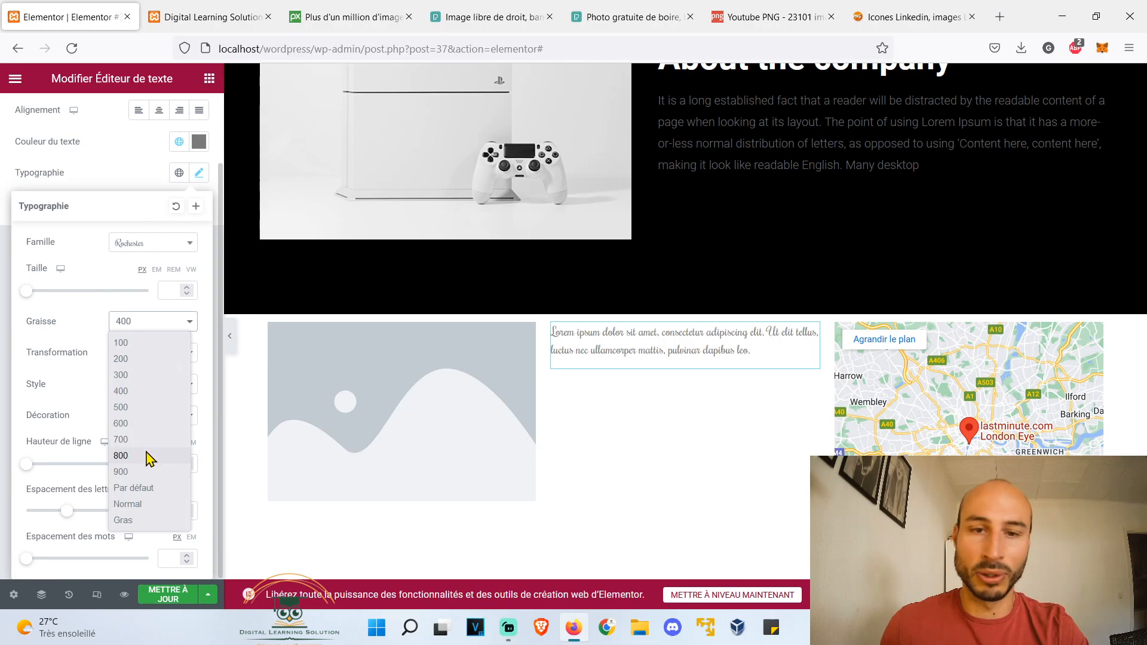
pyautogui.click(148, 456)
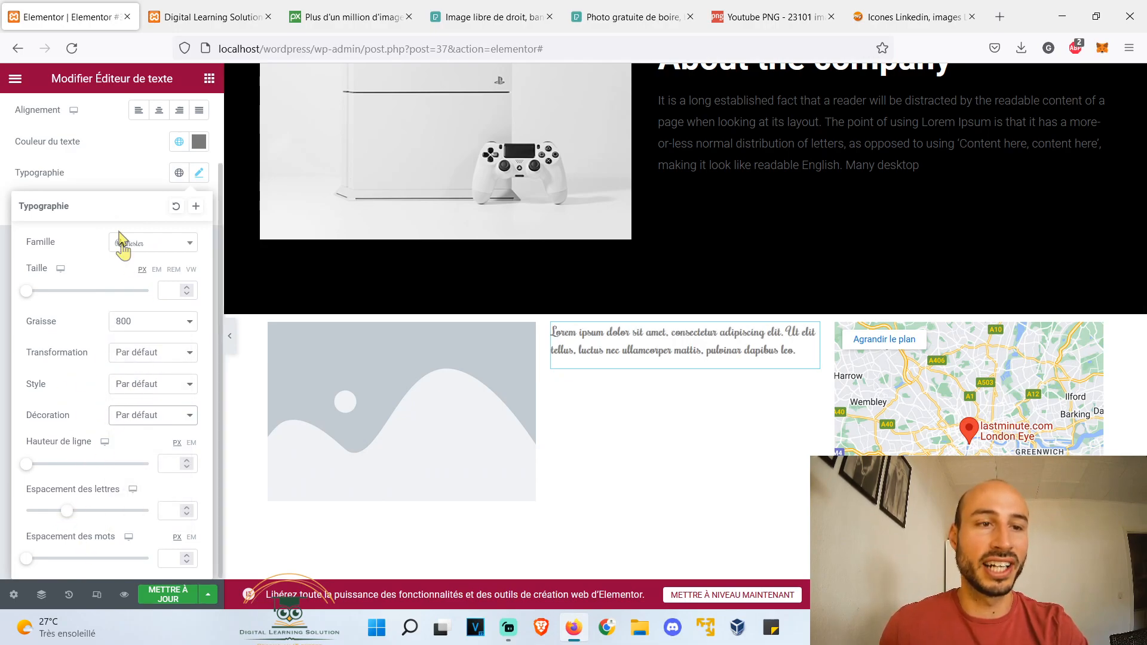
pyautogui.click(183, 182)
pyautogui.click(199, 289)
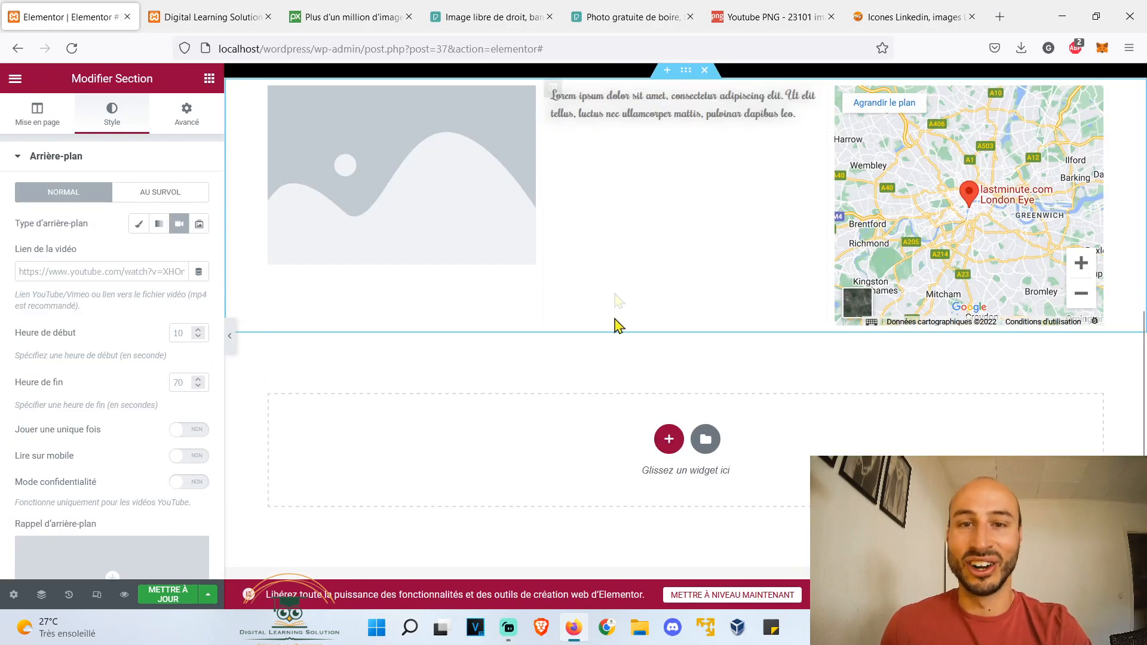
# Add a two-column section below the map section and place an image box widget in its first column
pyautogui.click(669, 438)
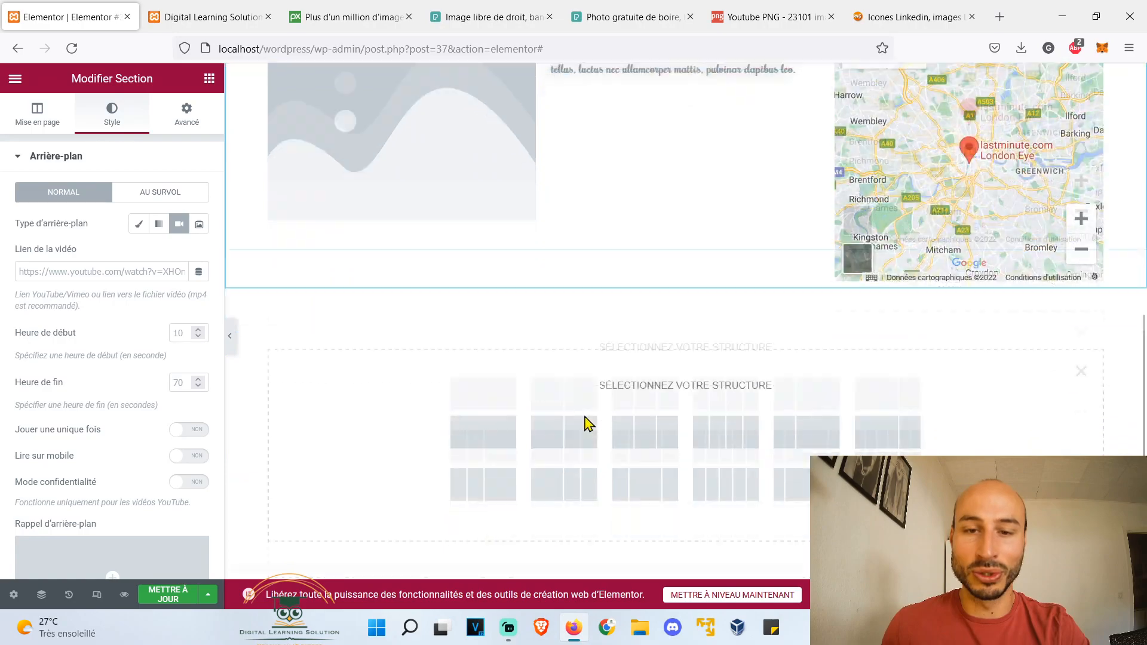
pyautogui.click(557, 327)
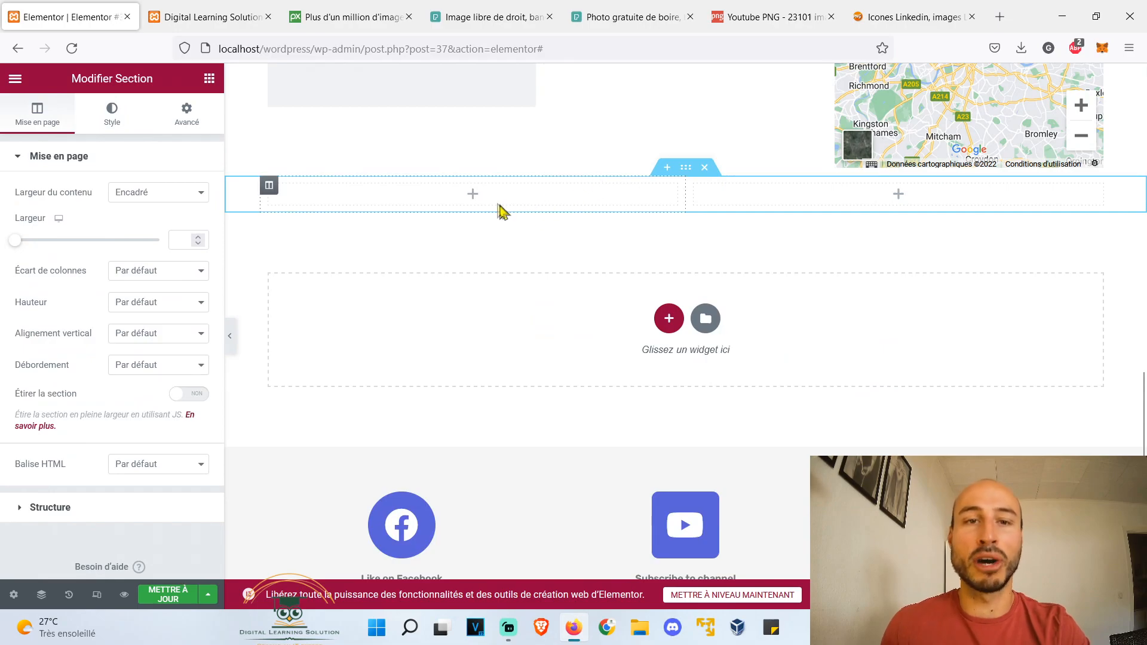
pyautogui.click(473, 194)
pyautogui.scroll(-5, 154, 221)
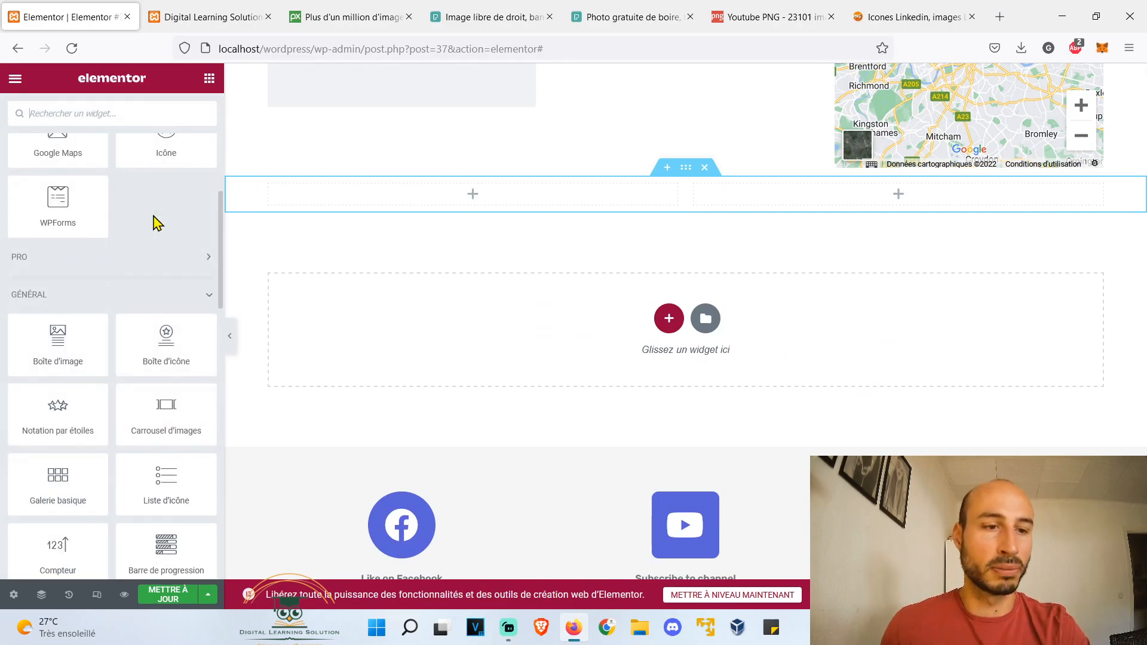
pyautogui.moveTo(83, 347); pyautogui.dragTo(484, 219)
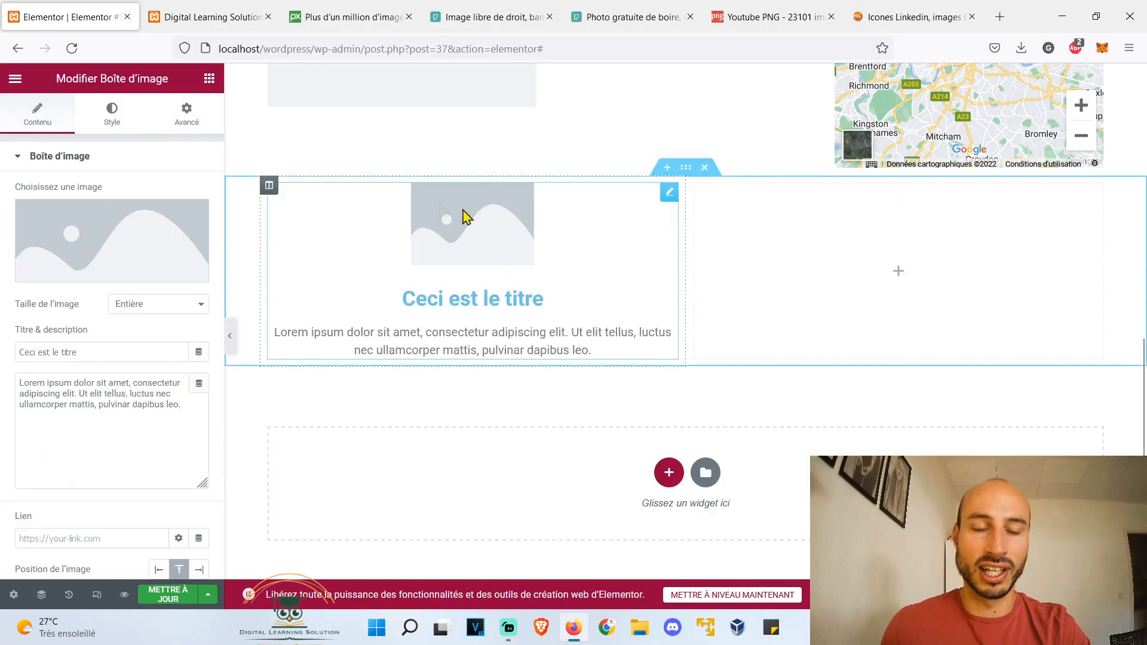
pyautogui.click(361, 335)
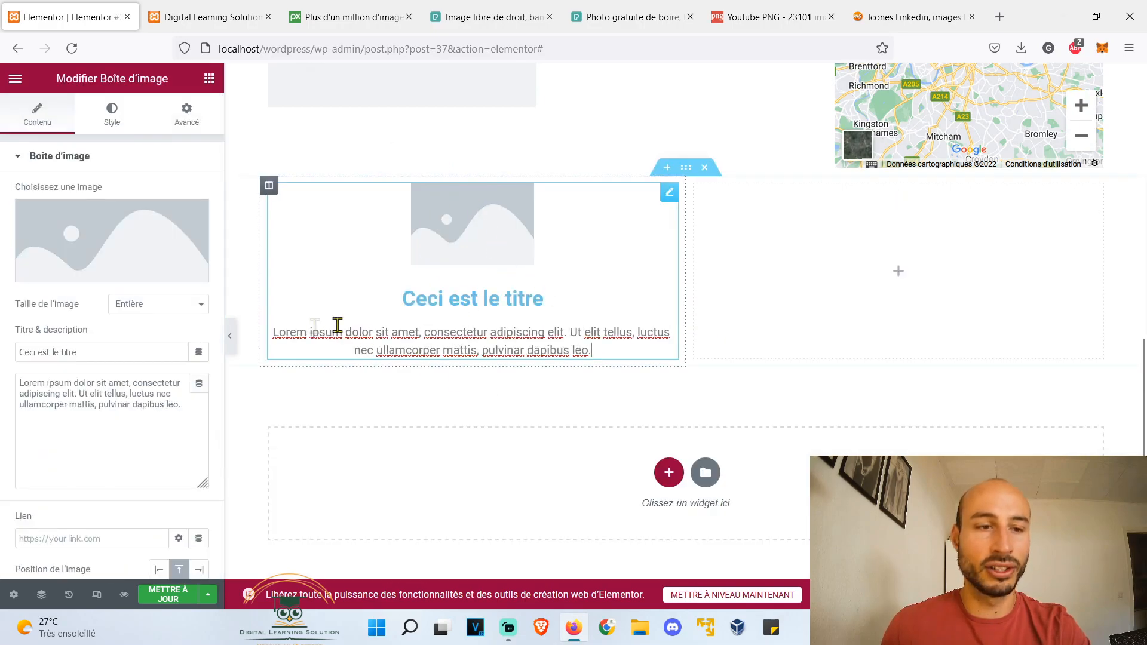
pyautogui.scroll(-3, 177, 300)
pyautogui.scroll(3, 176, 300)
# Place an image carousel widget in the second column of the new section
pyautogui.click(209, 78)
pyautogui.scroll(-5, 205, 193)
pyautogui.scroll(-3, 204, 193)
pyautogui.moveTo(179, 318); pyautogui.dragTo(905, 269)
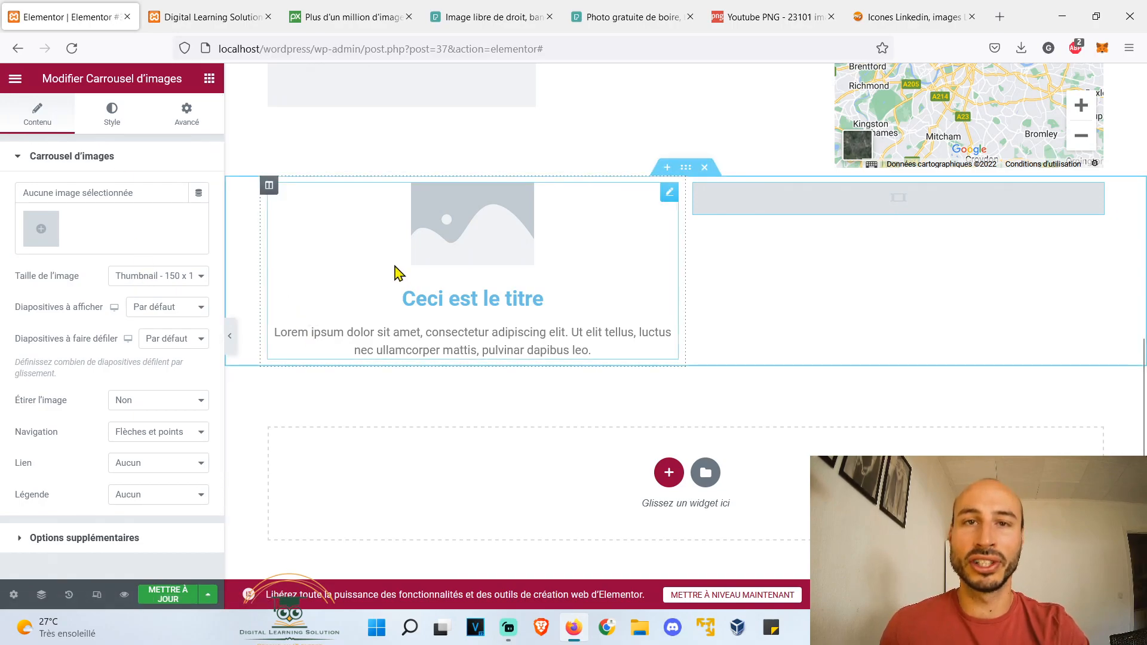
# Look over the general page settings and the new section's layout and image box options
pyautogui.click(622, 178)
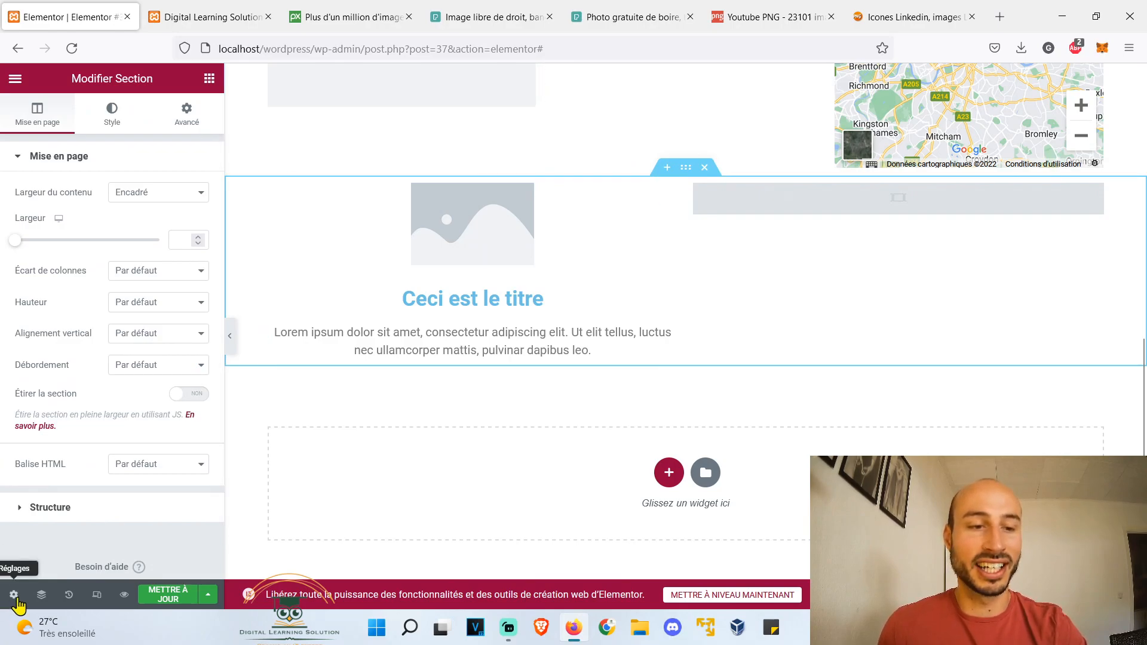
pyautogui.click(14, 596)
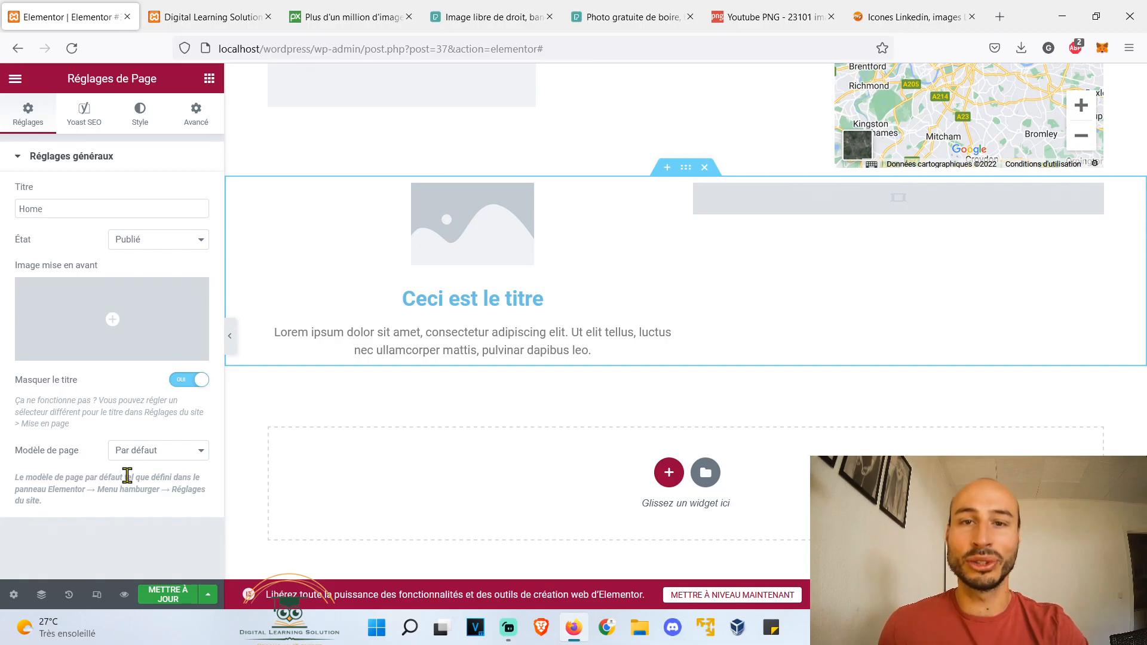
pyautogui.click(686, 170)
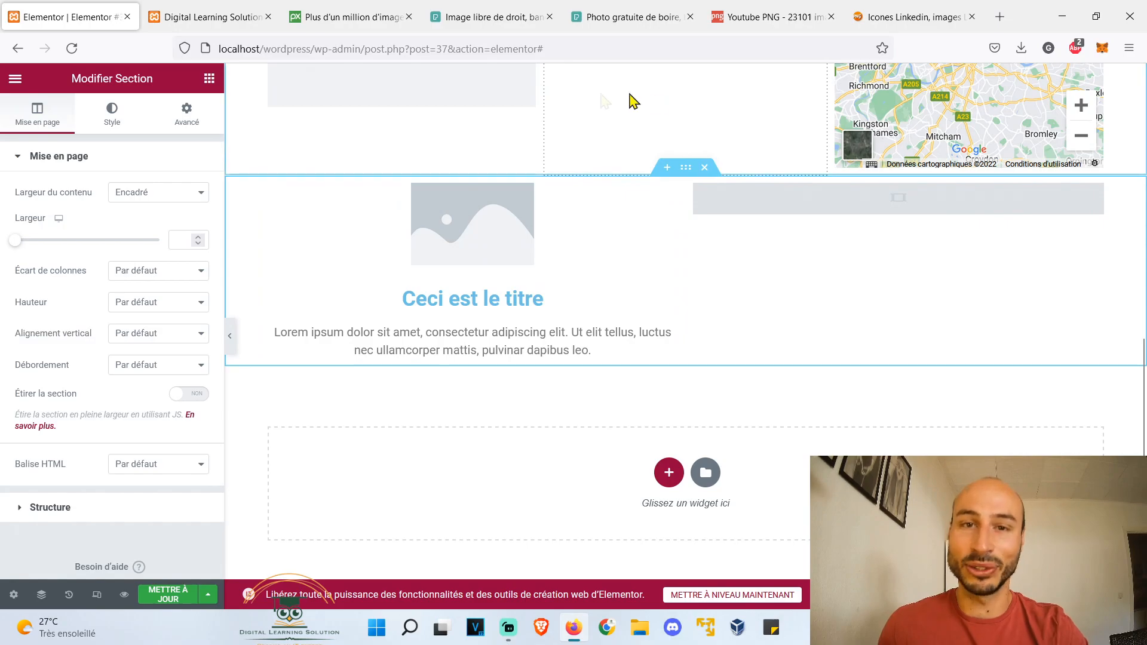
pyautogui.click(300, 197)
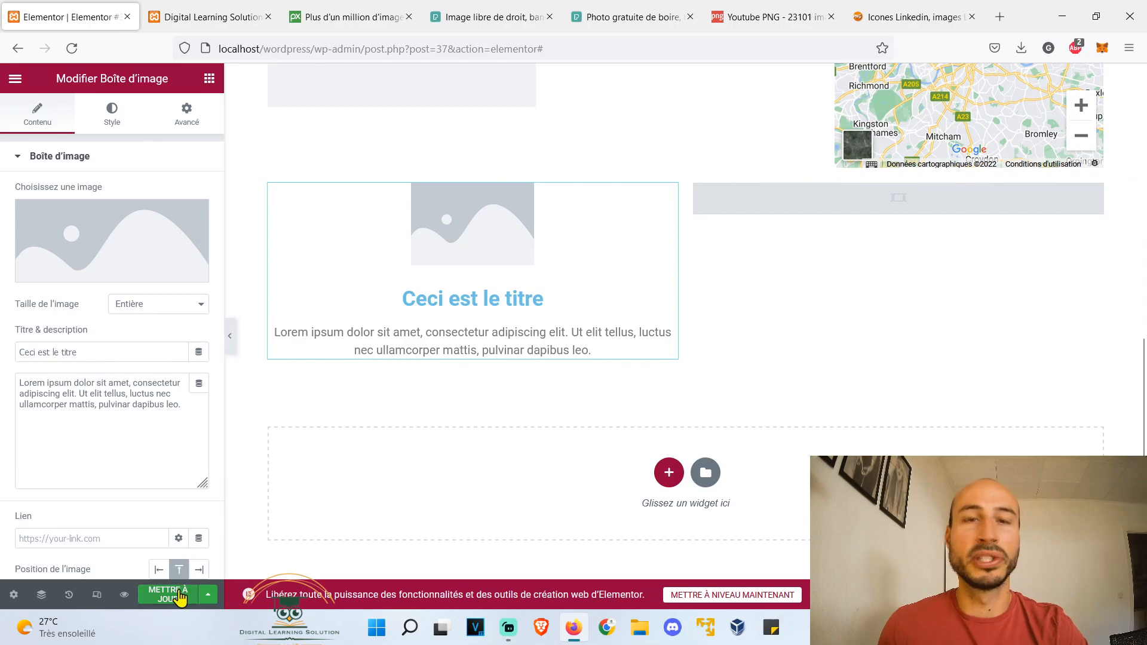
# Update the Home page and go to the WordPress dashboard at localhost/wordpress/wp-admin/
pyautogui.click(179, 597)
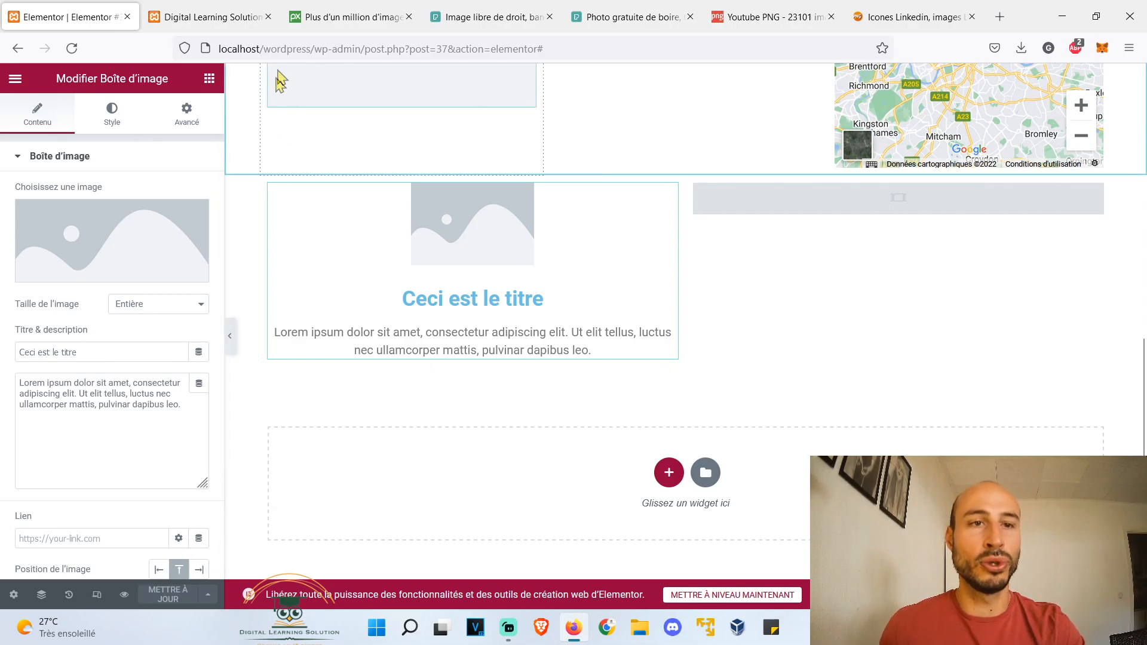
pyautogui.moveTo(365, 48); pyautogui.dragTo(750, 77)
pyautogui.press('BackSpace')
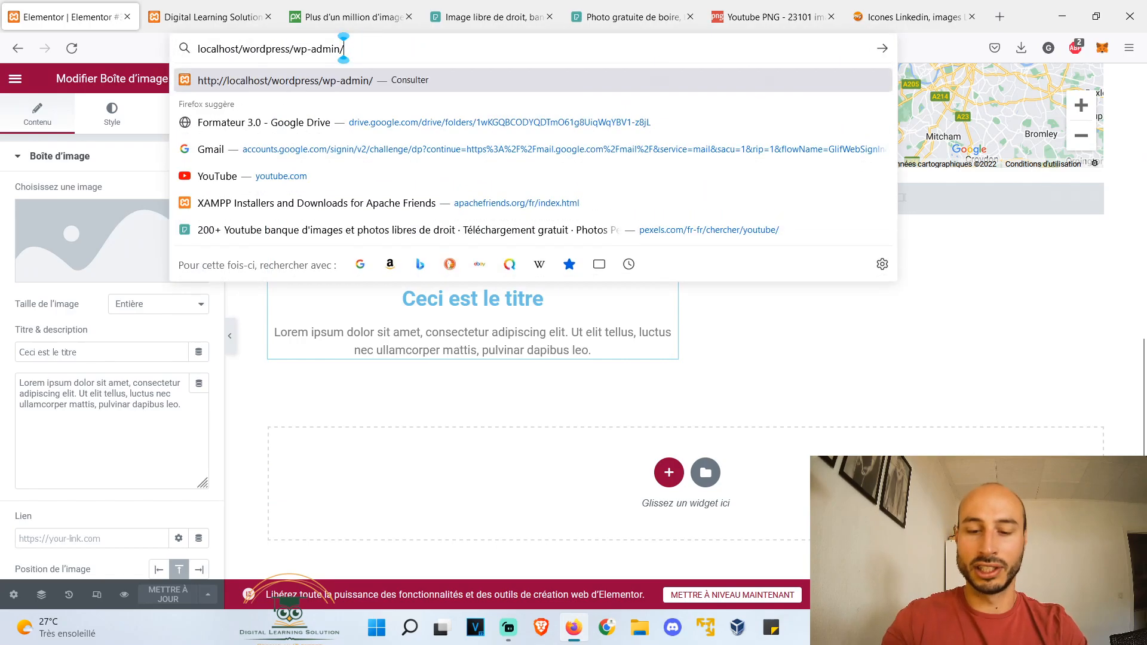
pyautogui.press('Return')
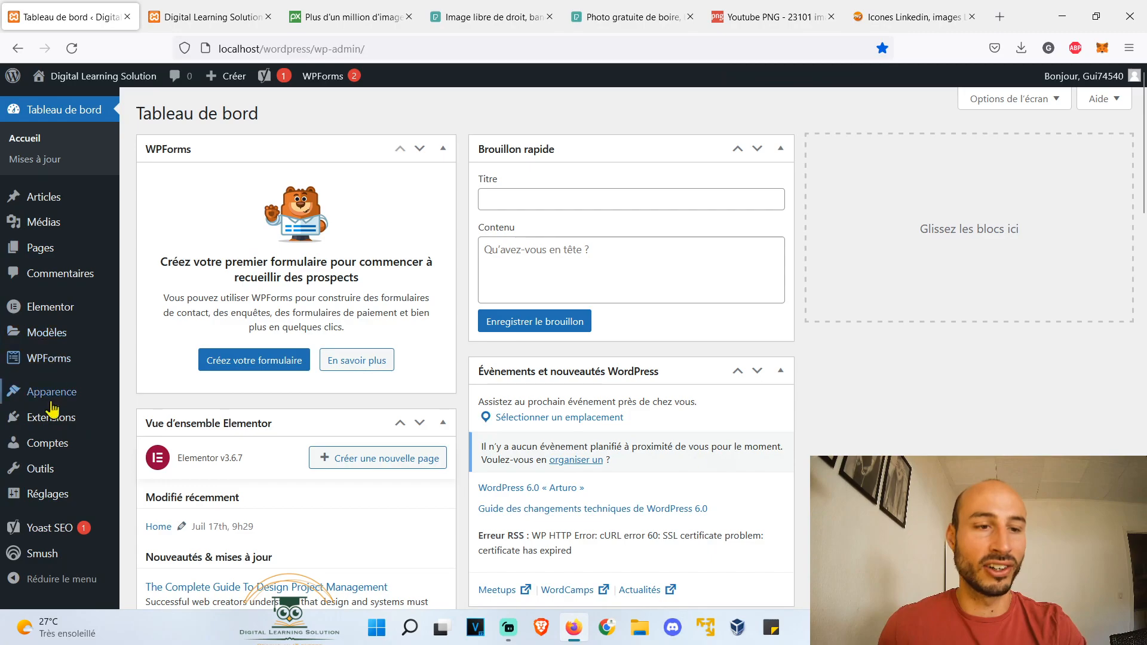
# Create a navigation menu named Main and assign it to the header location (En-tête)
pyautogui.moveTo(60, 392)
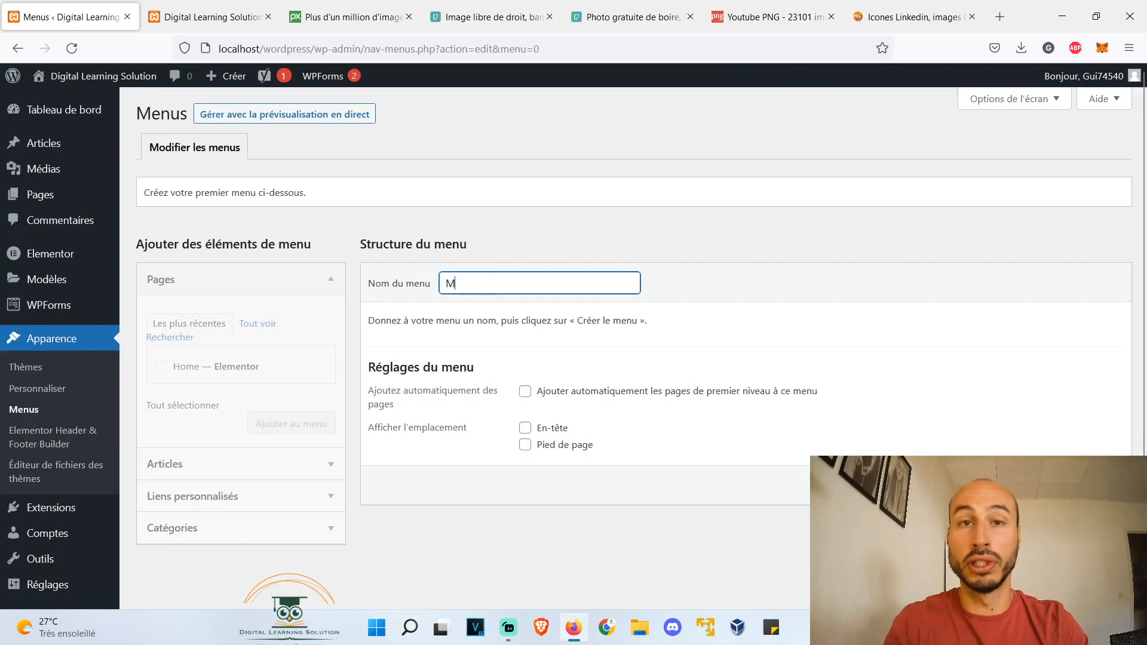
pyautogui.write('z')
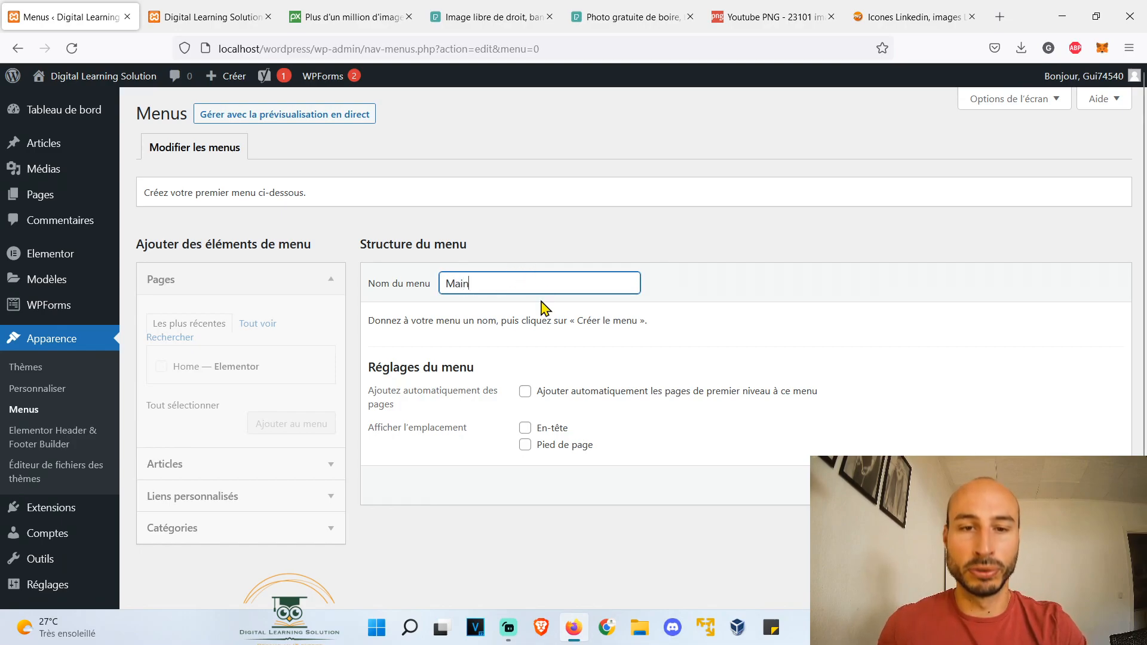
pyautogui.click(525, 429)
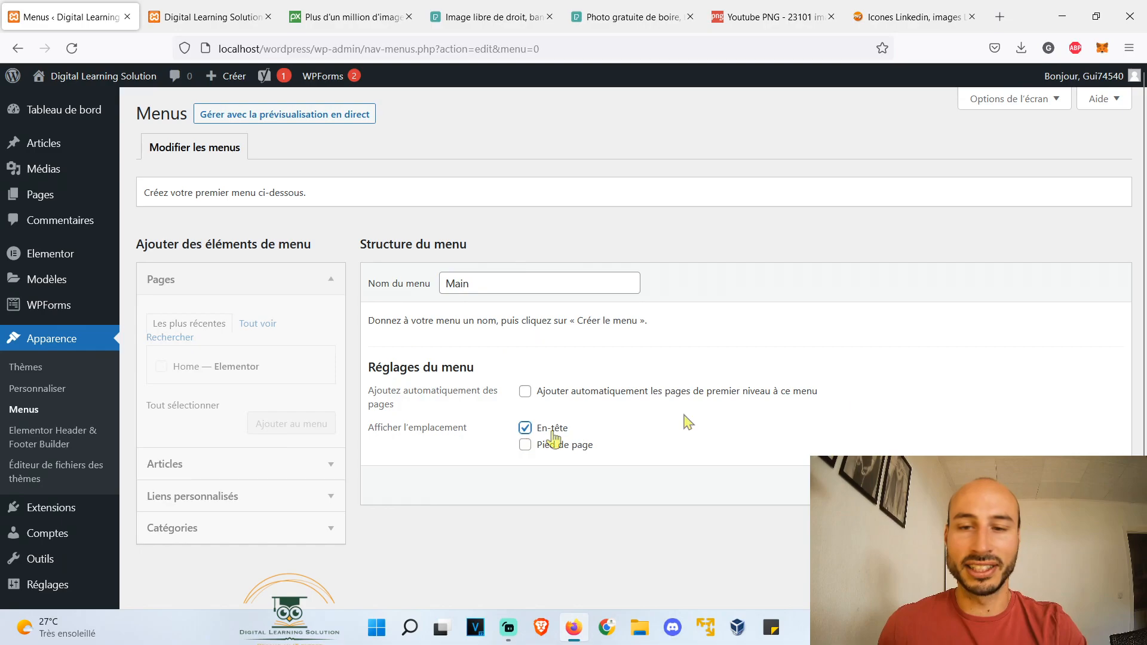
pyautogui.click(1087, 485)
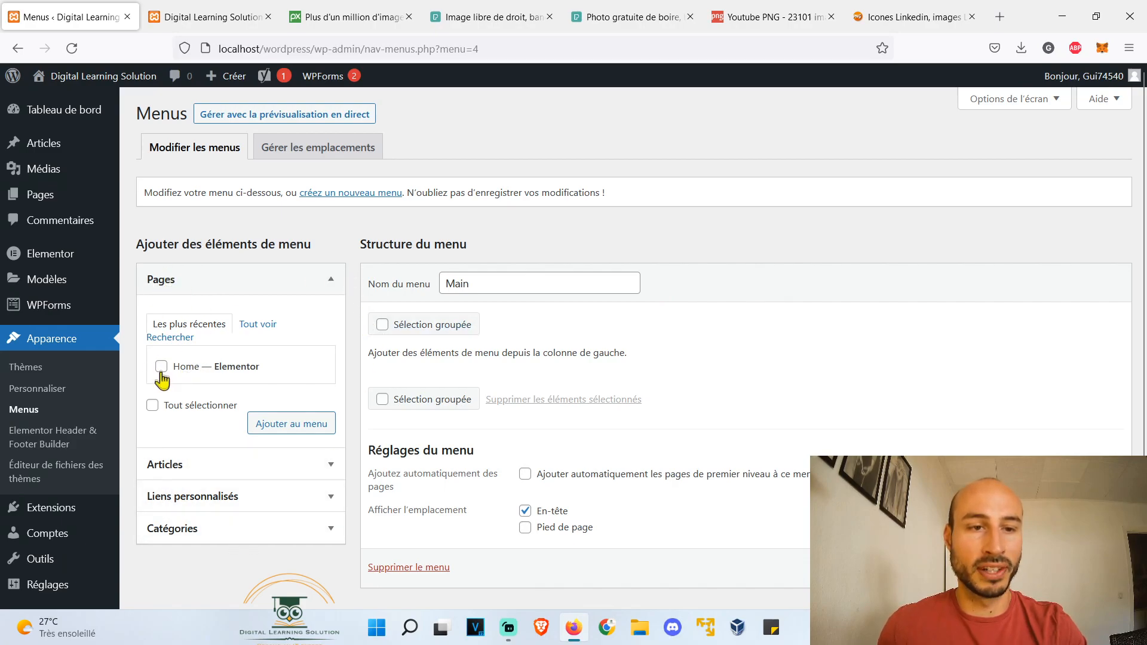
# Add the Home page to the Main menu and save the menu
pyautogui.click(298, 431)
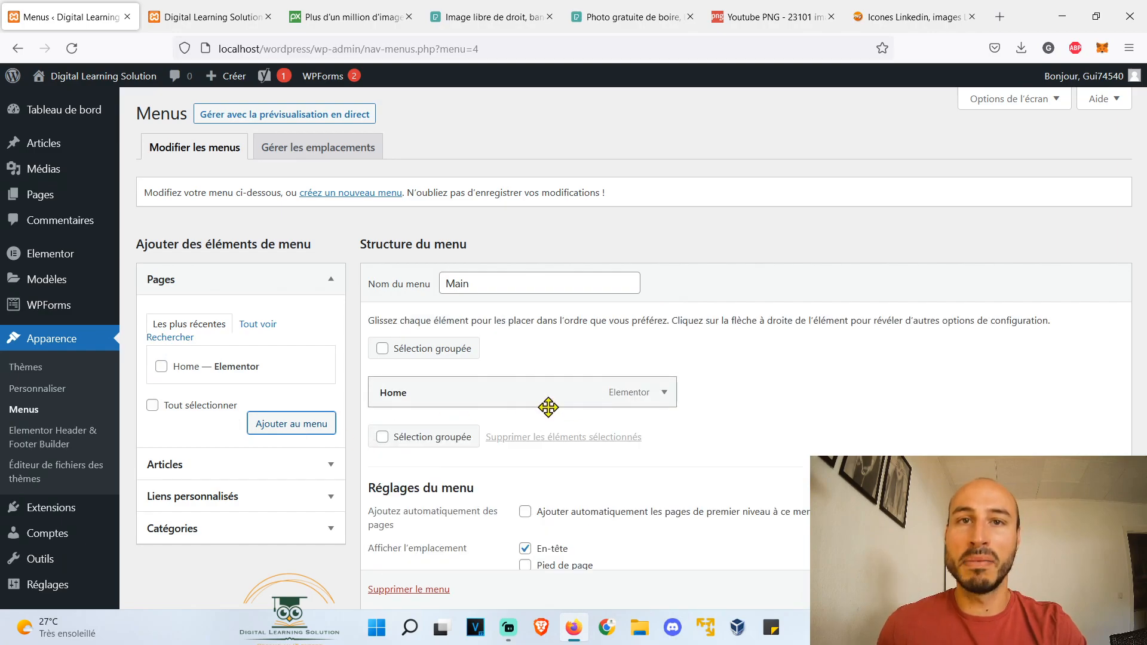
pyautogui.scroll(-1, 548, 407)
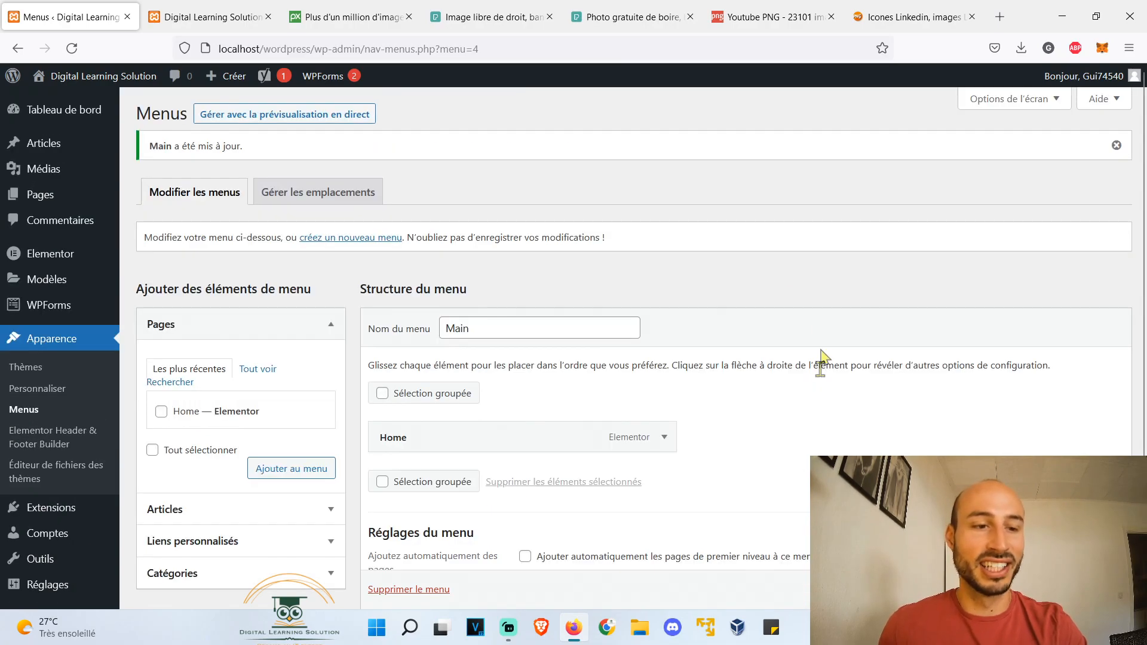
pyautogui.scroll(-3, 90, 418)
# Set the site's front page to the static page Home in the reading settings and save the changes
pyautogui.moveTo(80, 502)
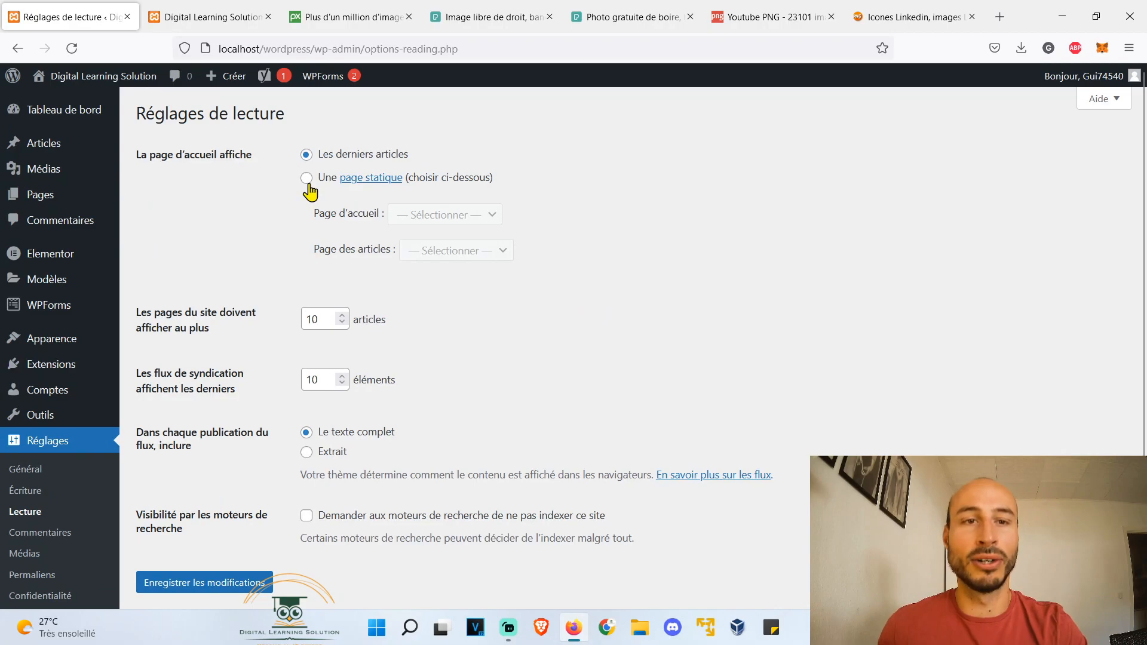
pyautogui.click(306, 178)
pyautogui.click(492, 216)
pyautogui.click(465, 263)
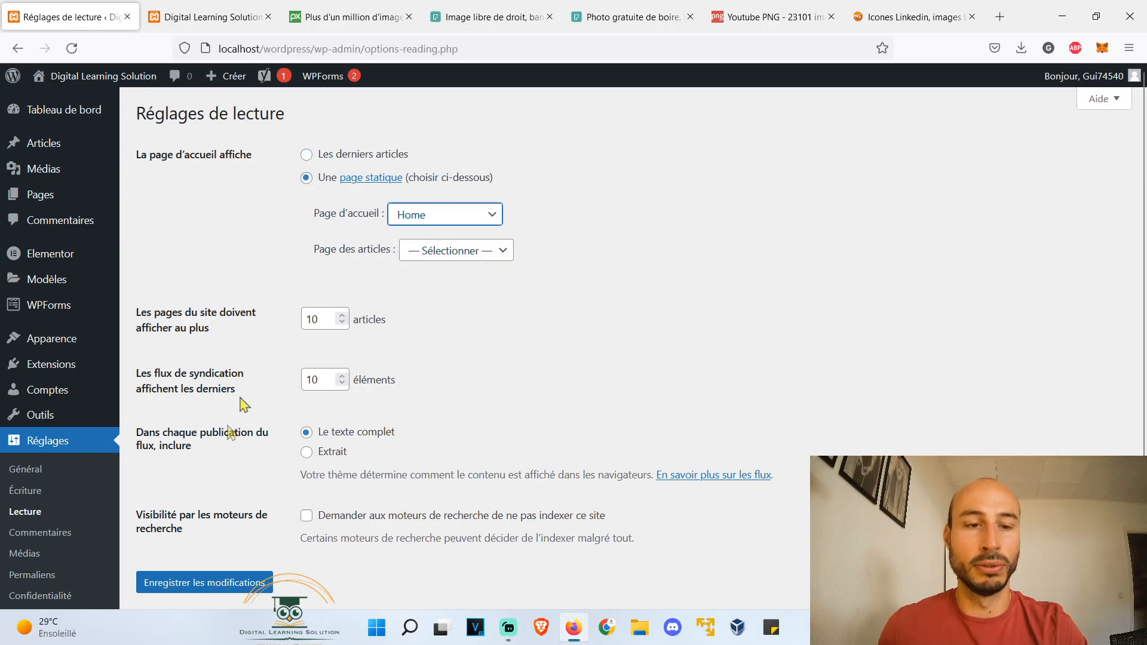
pyautogui.click(220, 591)
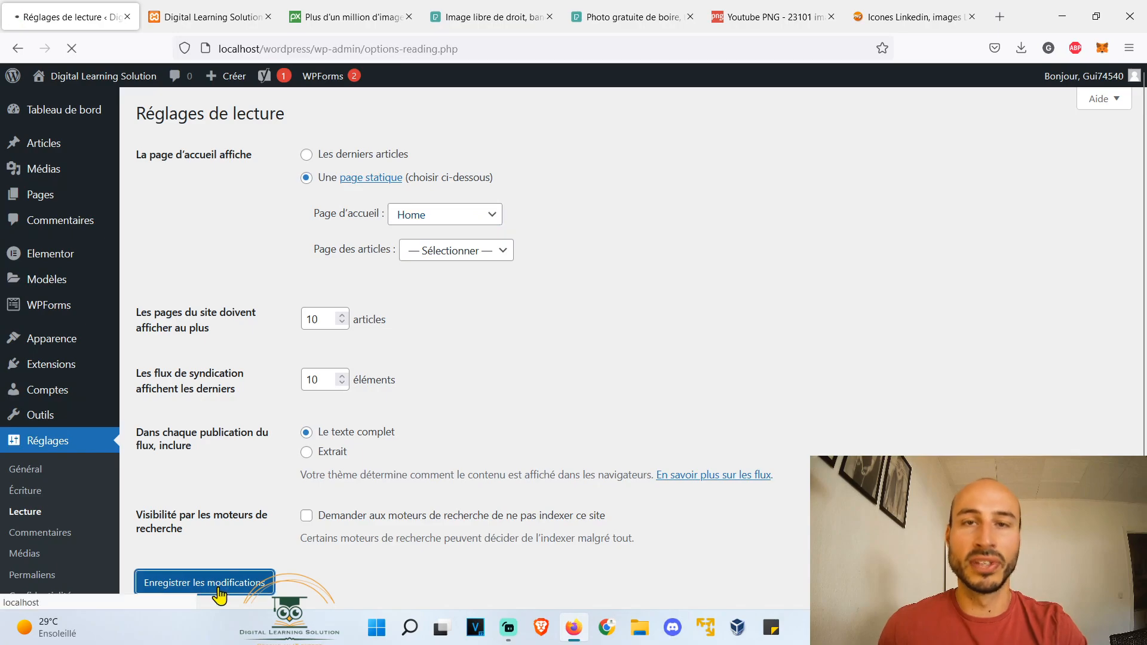
# Review the published site's front page, from the Home menu item down to the footer
pyautogui.click(218, 16)
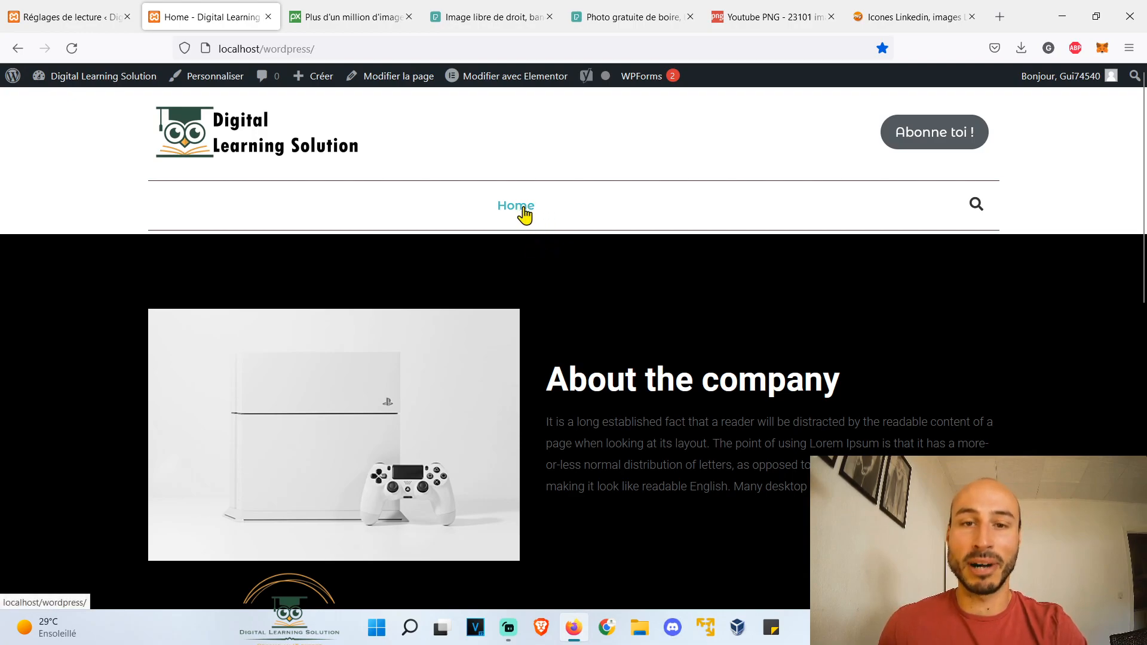
pyautogui.scroll(-8, 524, 214)
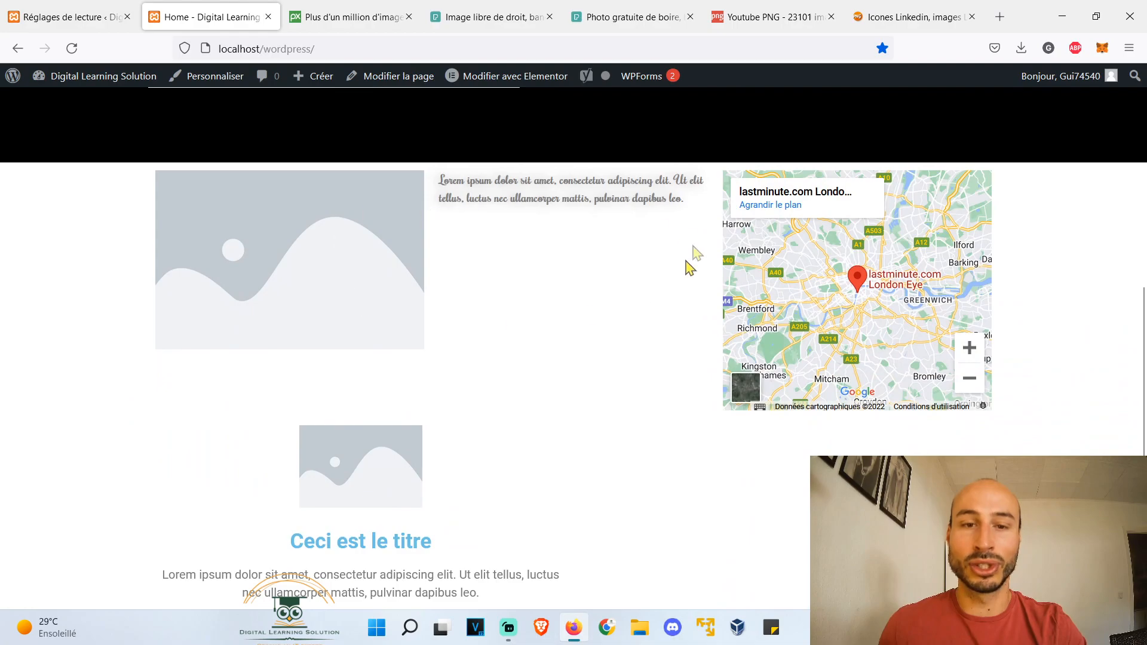
pyautogui.scroll(-3, 691, 268)
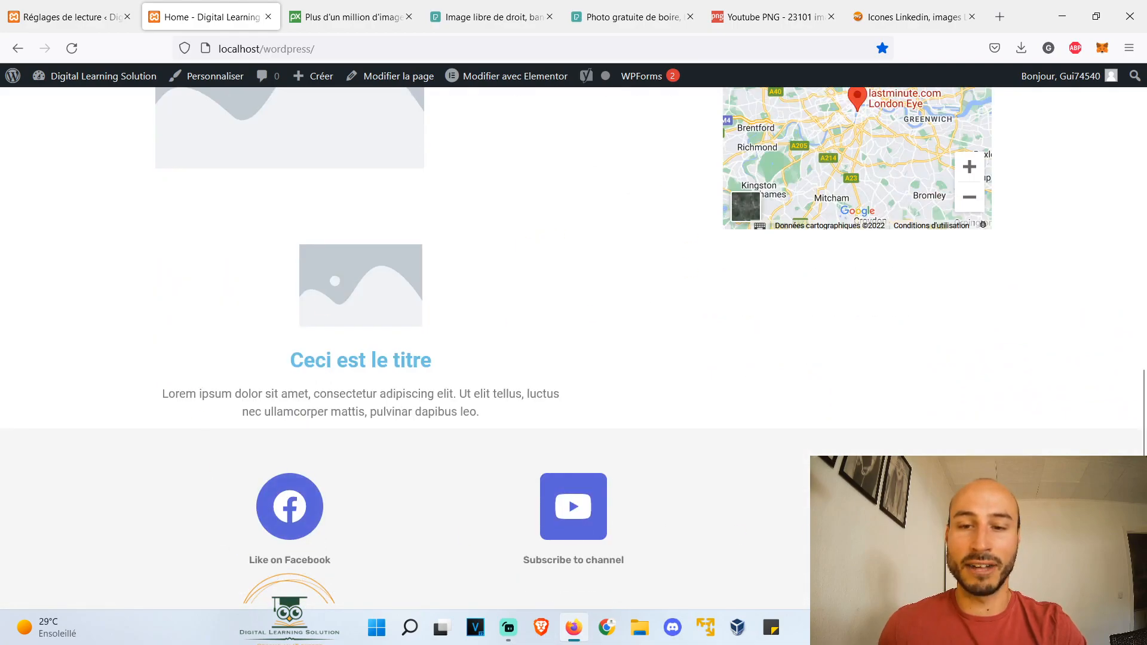
# Search the plugin directory for "duplicate", then install and activate the Duplicate Page extension
pyautogui.scroll(11, 711, 489)
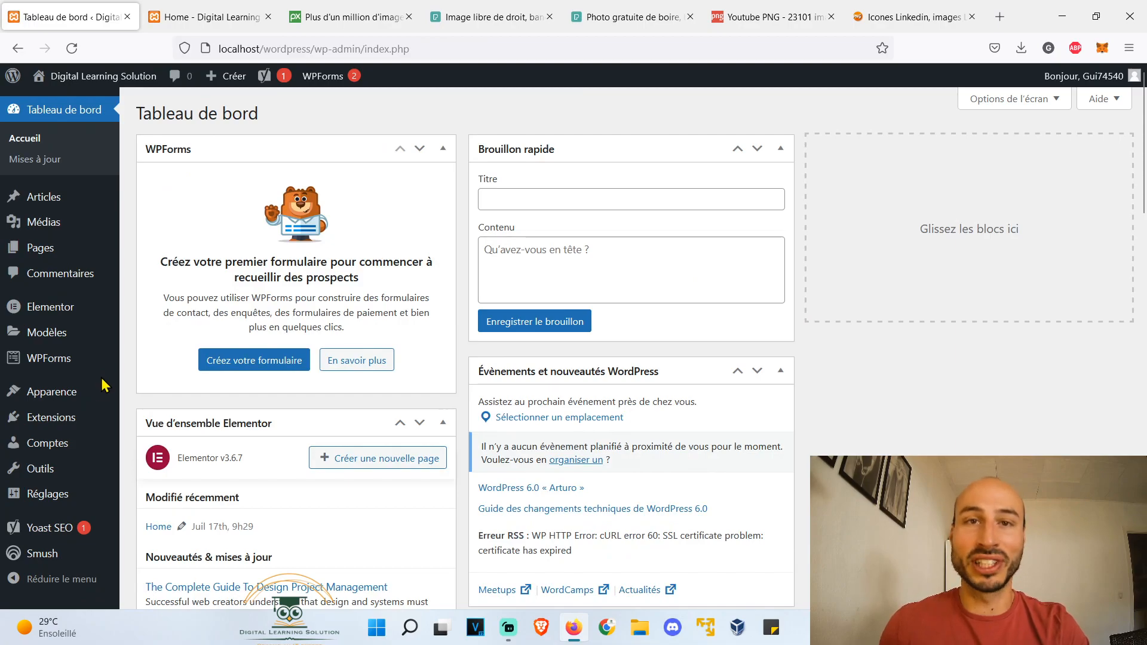
pyautogui.moveTo(81, 394)
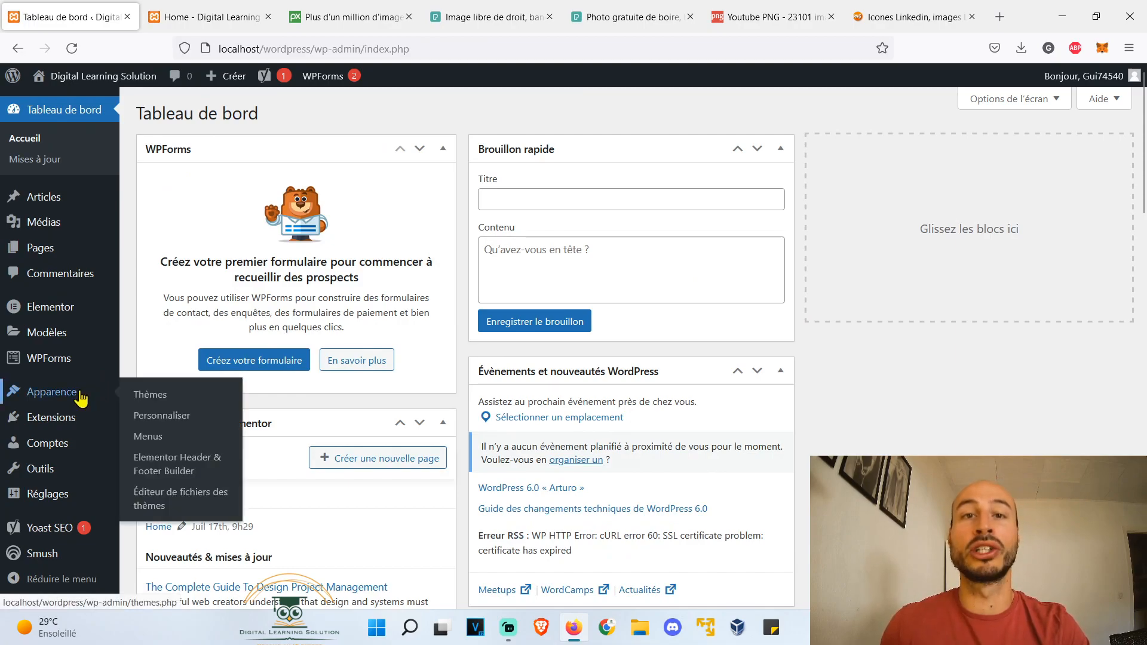
pyautogui.moveTo(67, 427)
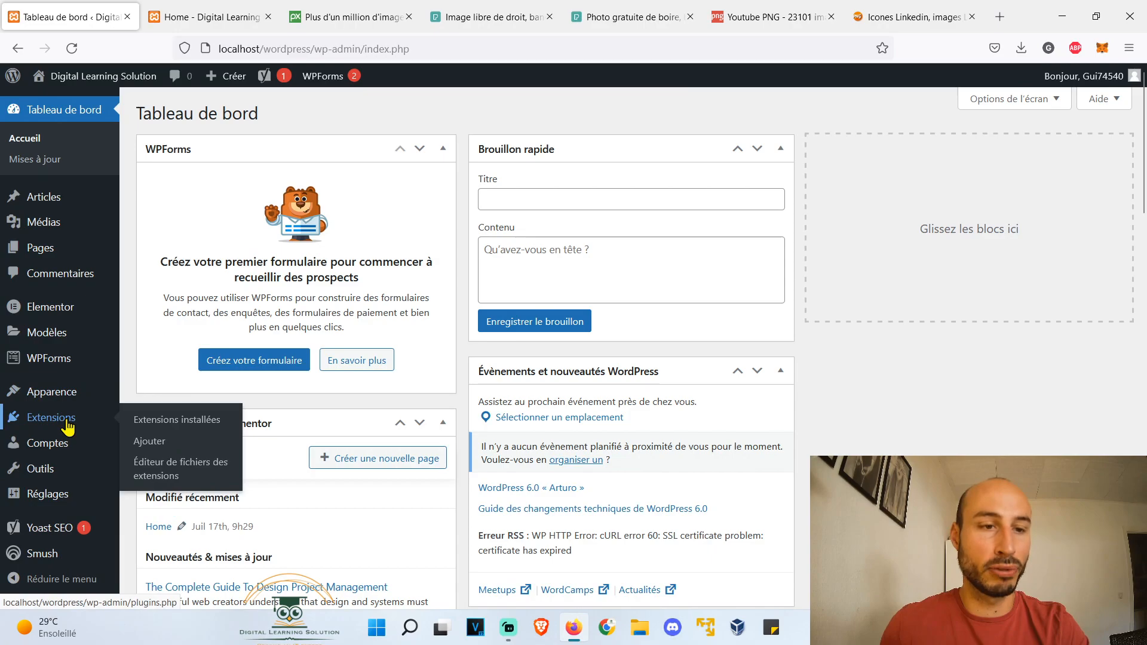
pyautogui.click(149, 444)
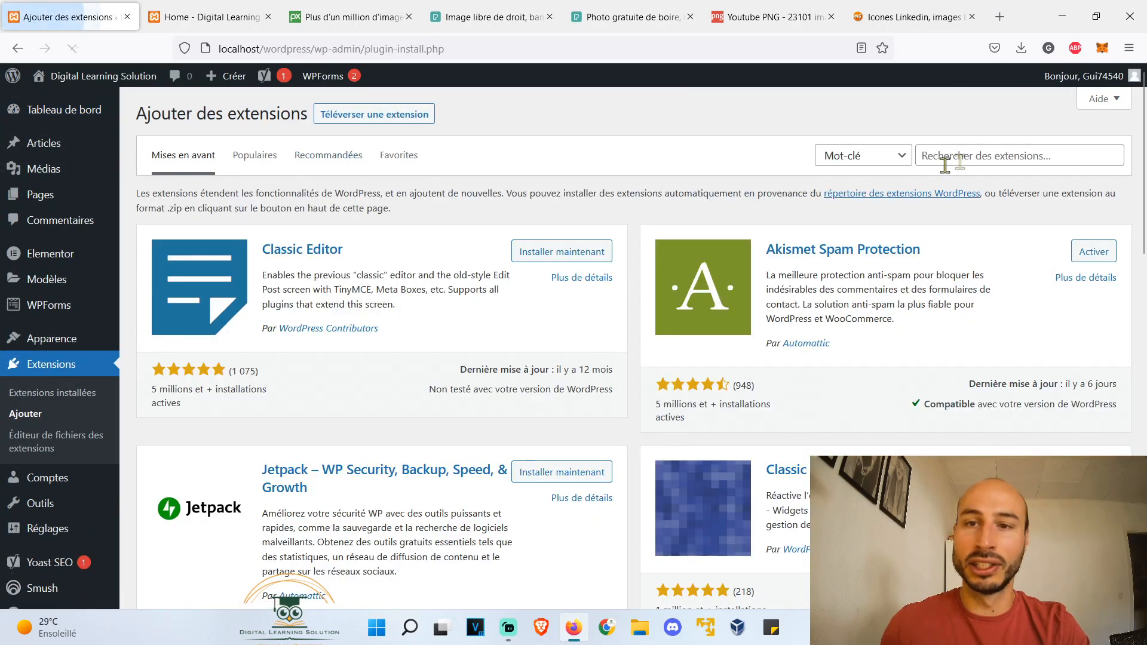
pyautogui.click(974, 156)
pyautogui.write('duplicate')
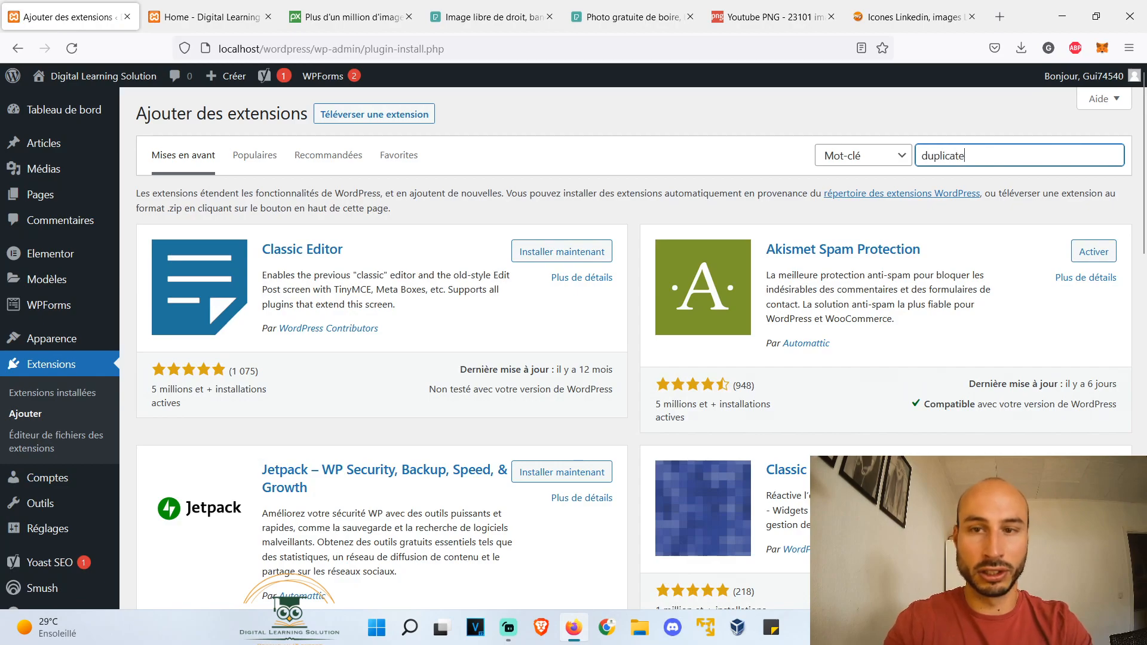
pyautogui.click(569, 239)
pyautogui.click(589, 245)
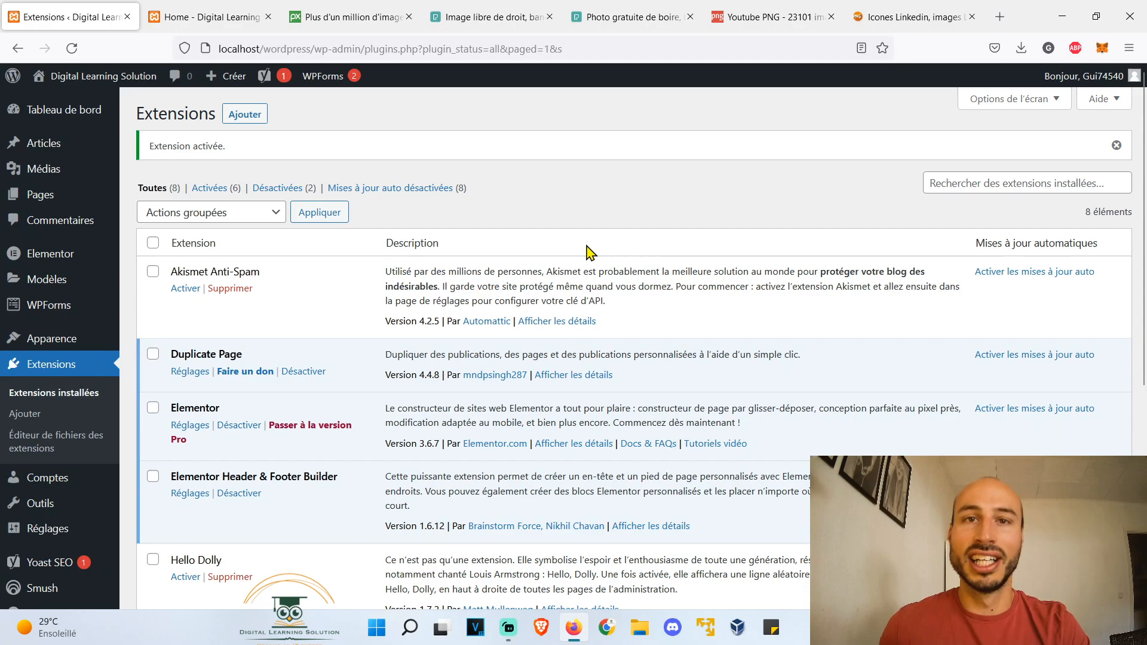
# Duplicate the Home page twice from the list of all pages
pyautogui.moveTo(106, 198)
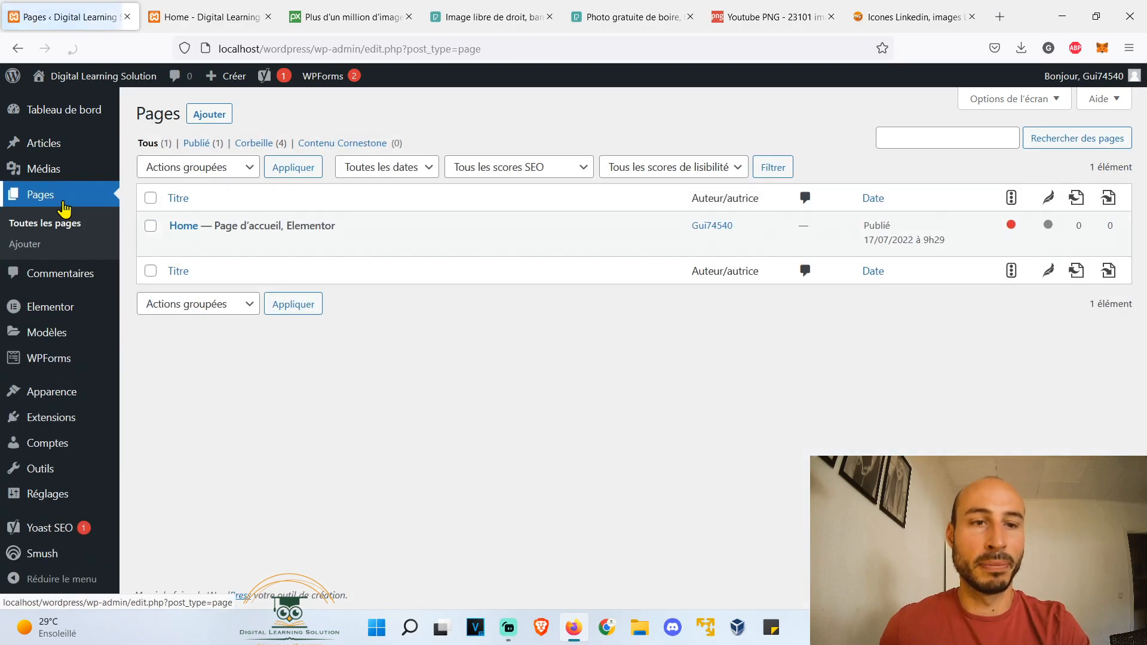
pyautogui.moveTo(239, 244)
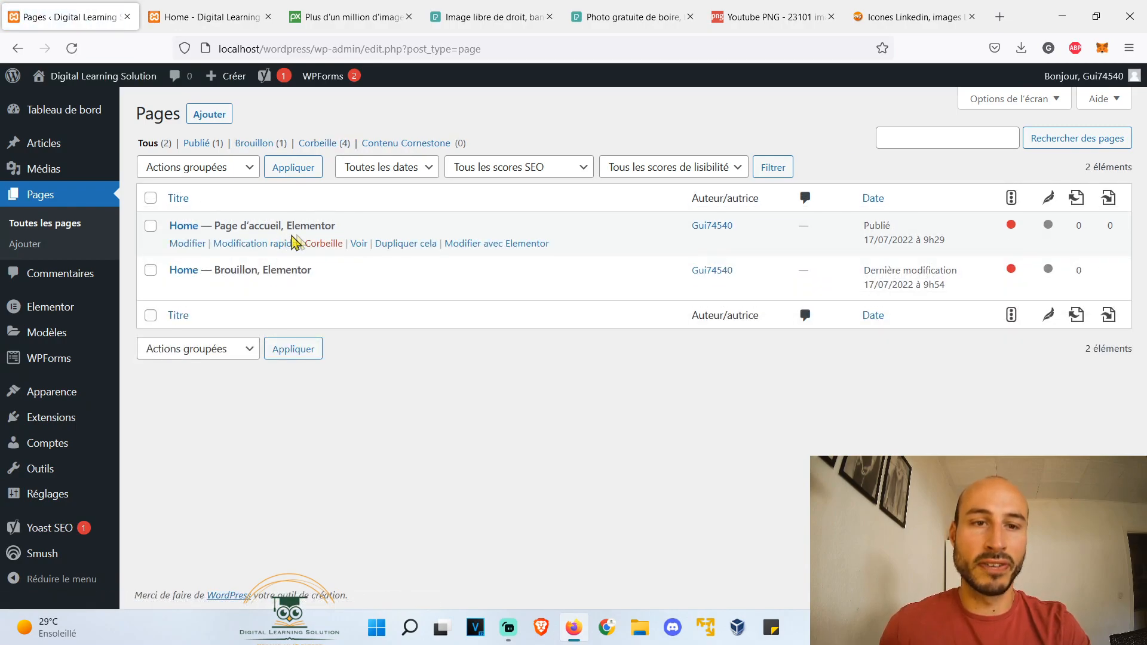
pyautogui.click(385, 245)
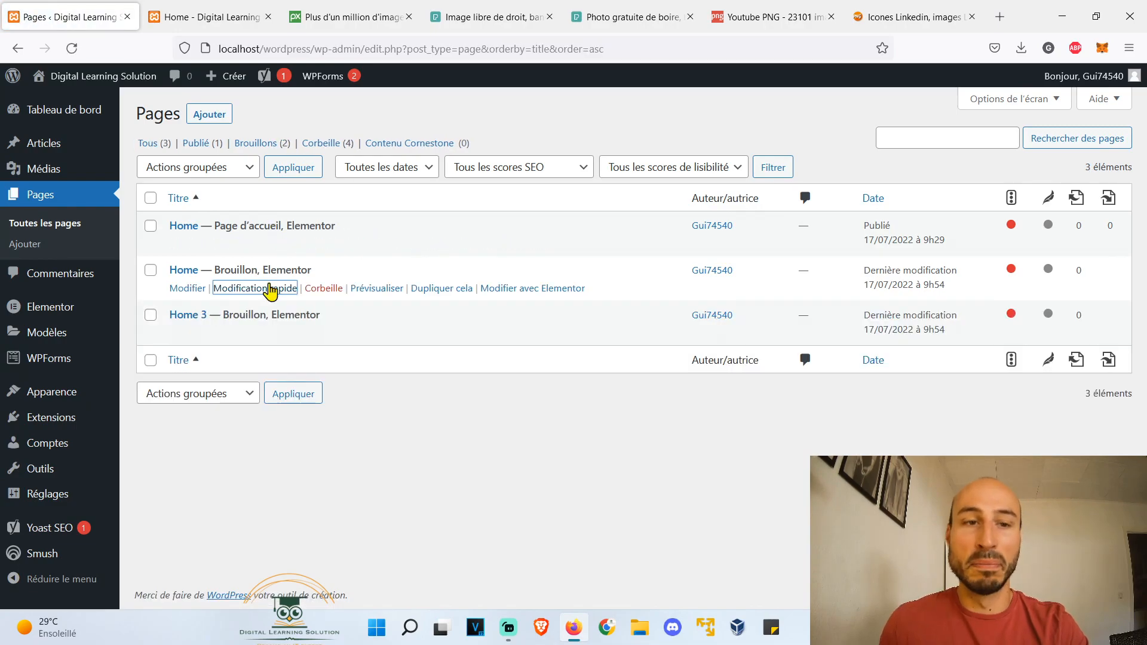
# Rename the duplicated Home draft as Home 2, set its status to Publié and update it
pyautogui.click(272, 290)
pyautogui.write('2')
pyautogui.click(725, 403)
pyautogui.click(735, 428)
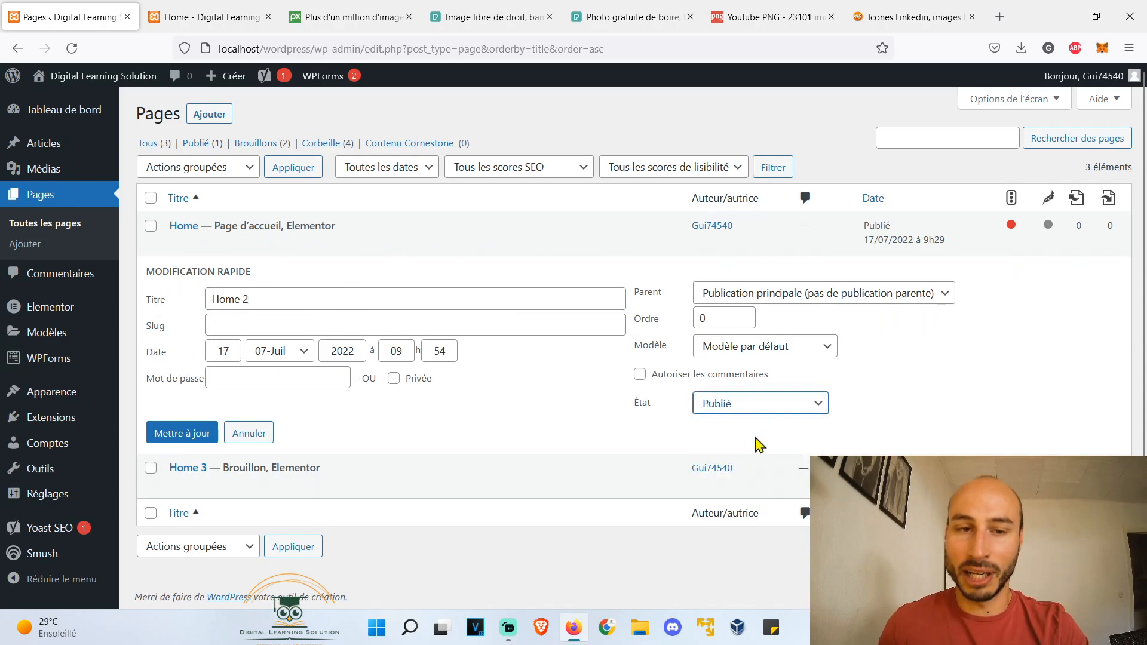
pyautogui.click(175, 439)
# Set the Home 3 draft's status to Publié through quick edit and update it
pyautogui.click(239, 334)
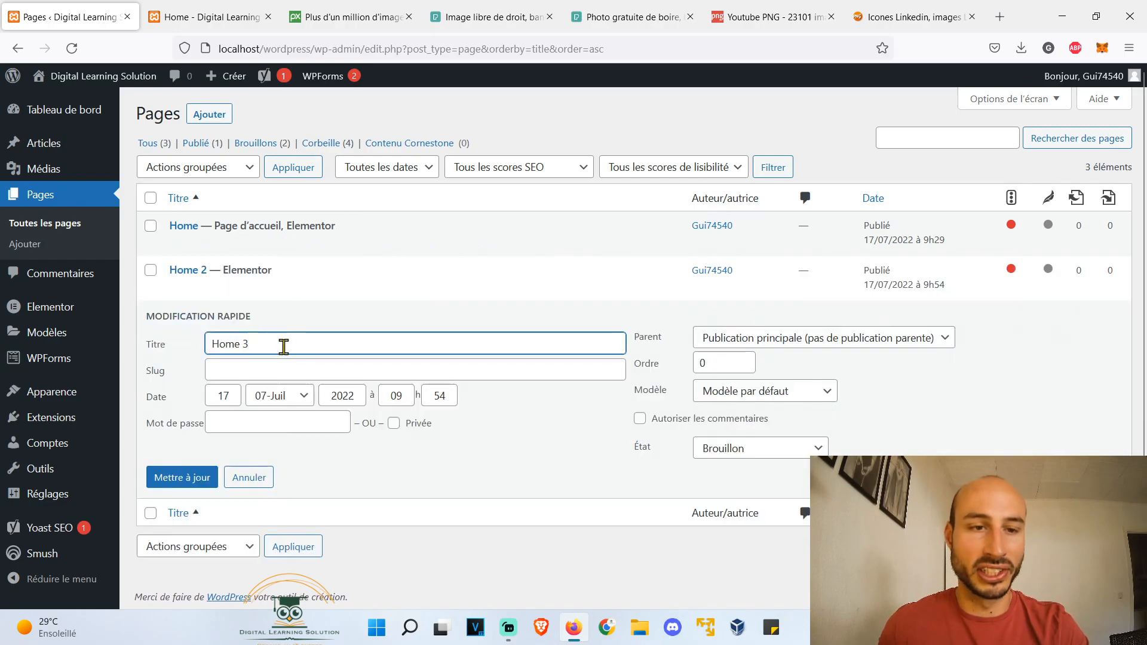
pyautogui.click(774, 449)
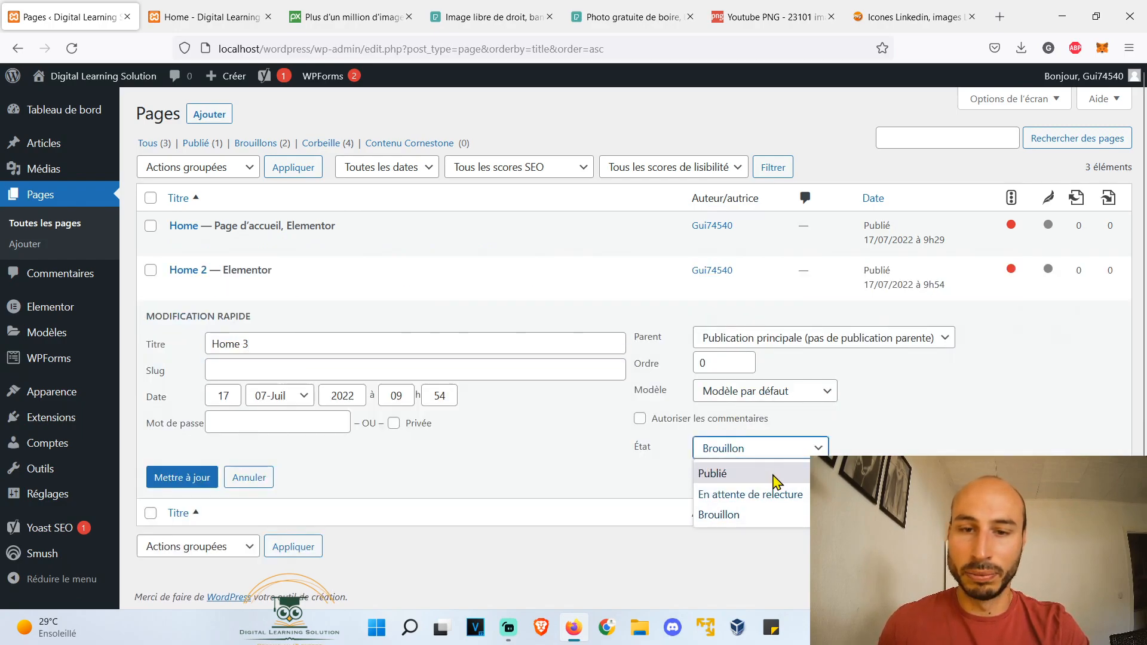
pyautogui.click(777, 473)
pyautogui.click(182, 485)
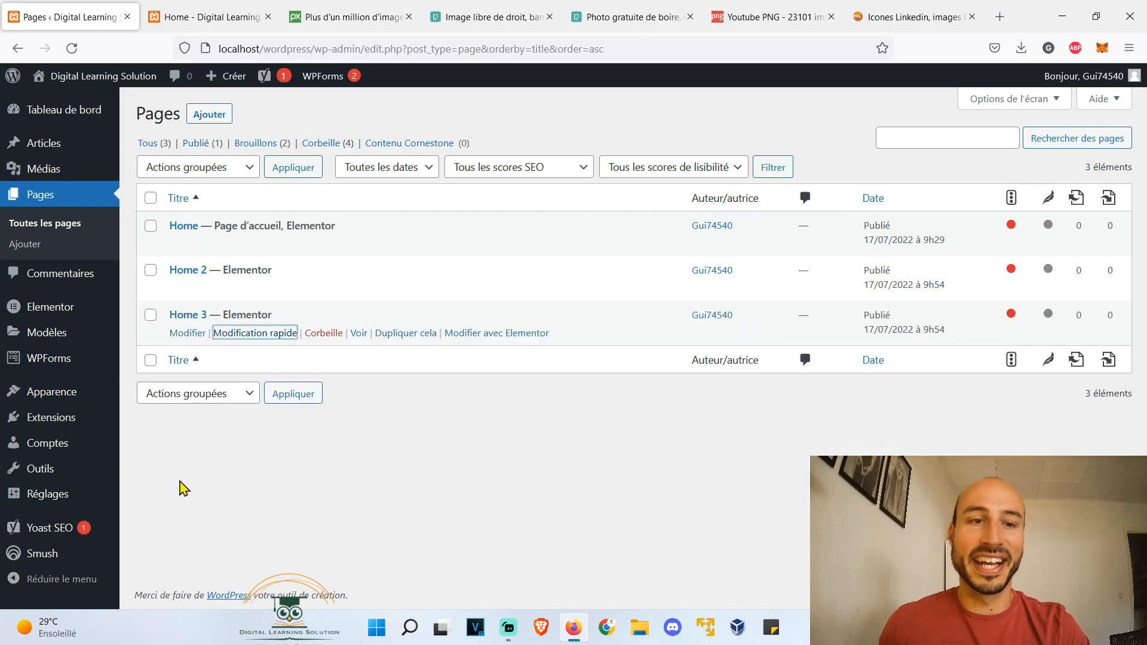
# Add the Home 3 and Home 2 pages to the Main menu, save the menu and reload the published site
pyautogui.moveTo(70, 426)
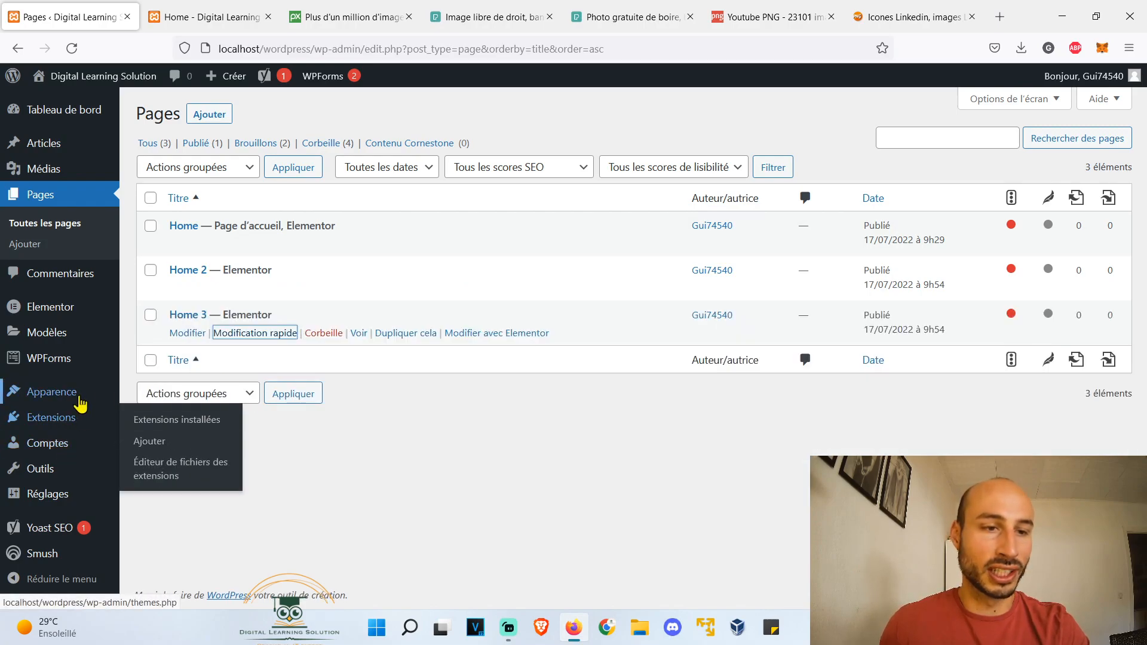
pyautogui.moveTo(59, 394)
pyautogui.click(175, 445)
pyautogui.click(162, 322)
pyautogui.click(161, 340)
pyautogui.click(299, 398)
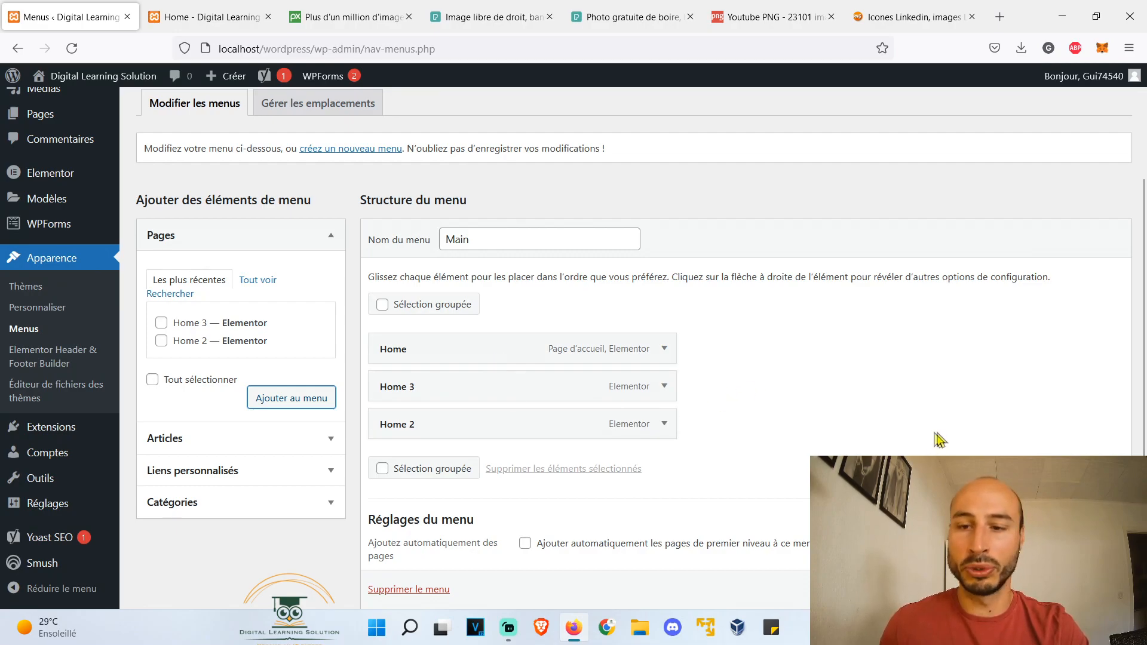
pyautogui.click(1077, 589)
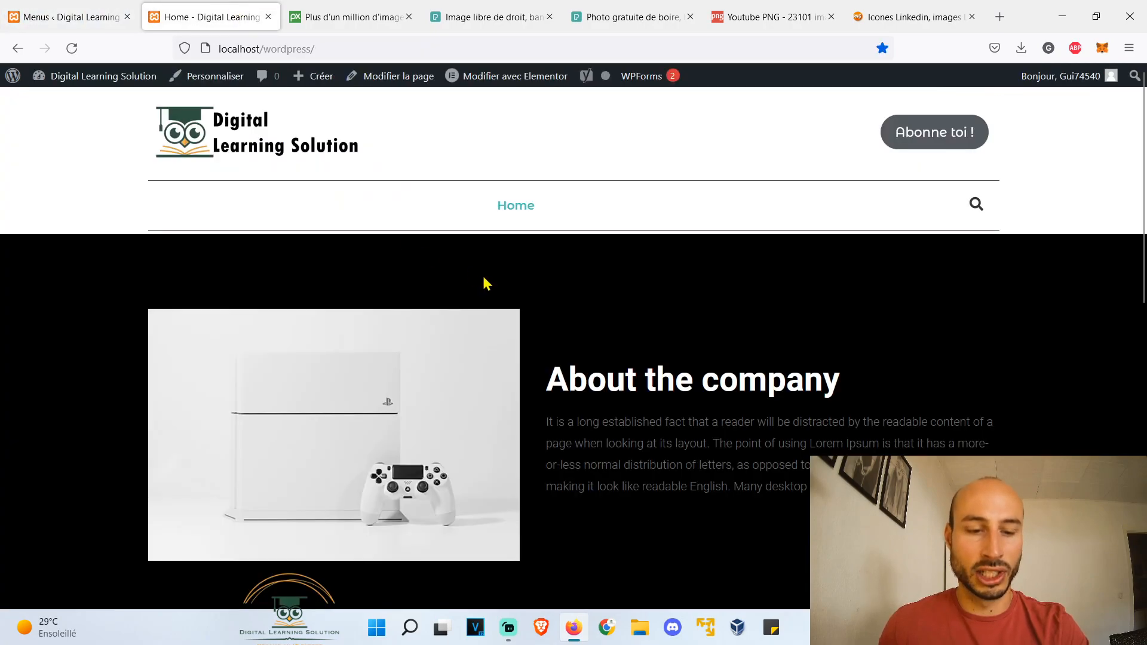
pyautogui.press('F5')
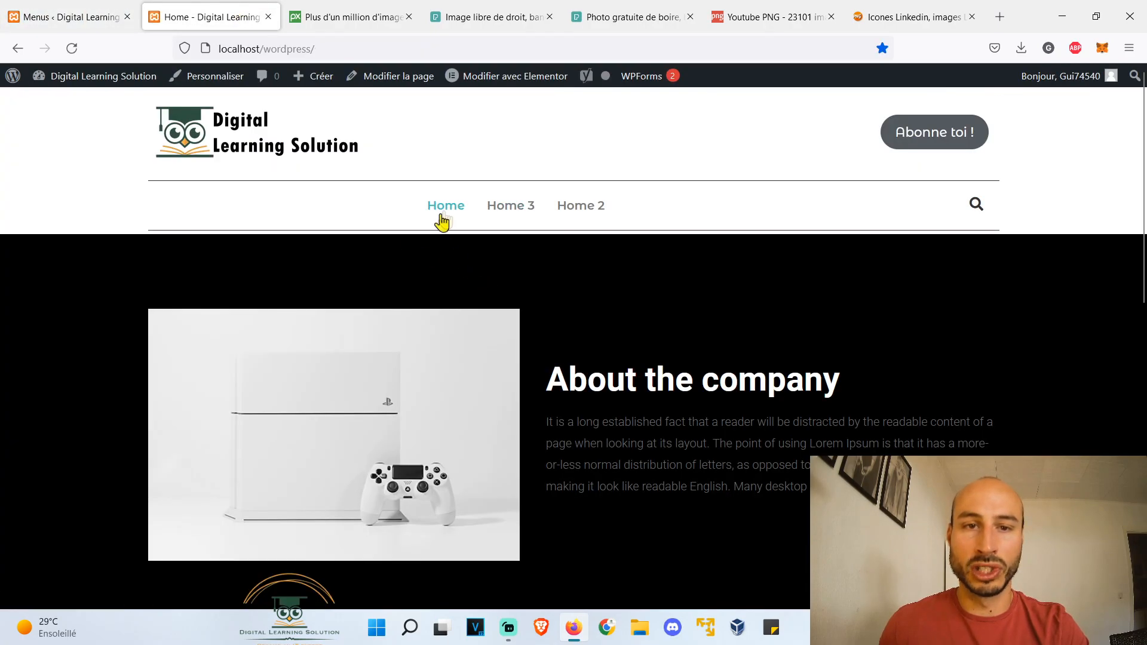
# Nest Home 3 under Home and Home 2 under Home 3 in the Main menu, and save the menu
pyautogui.click(66, 17)
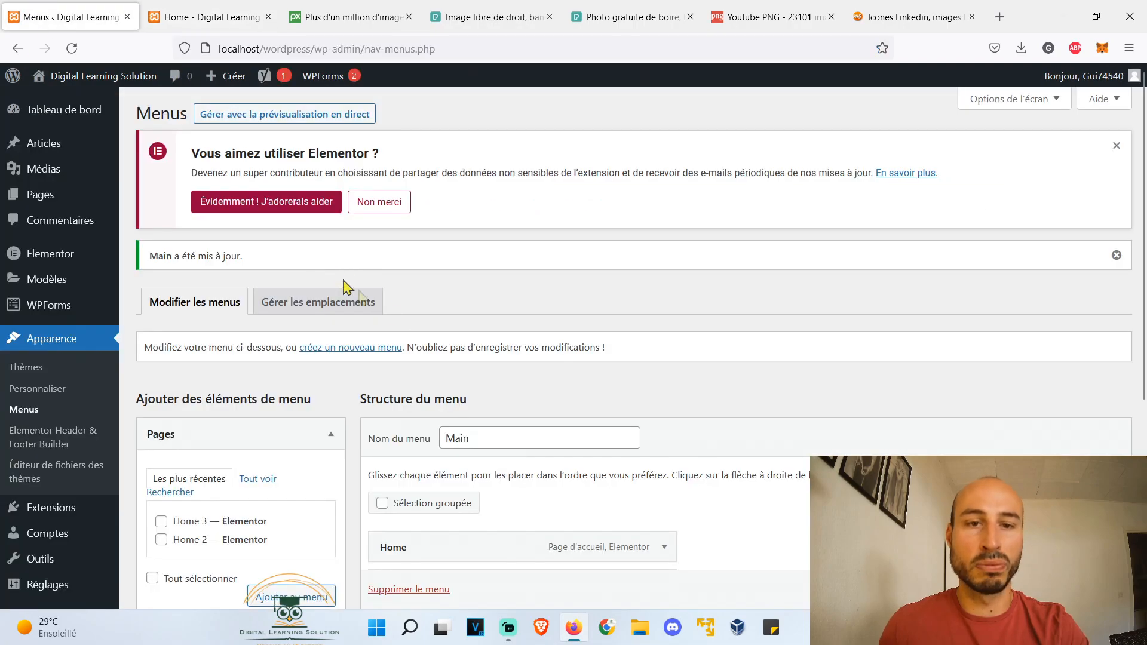
pyautogui.scroll(-5, 518, 335)
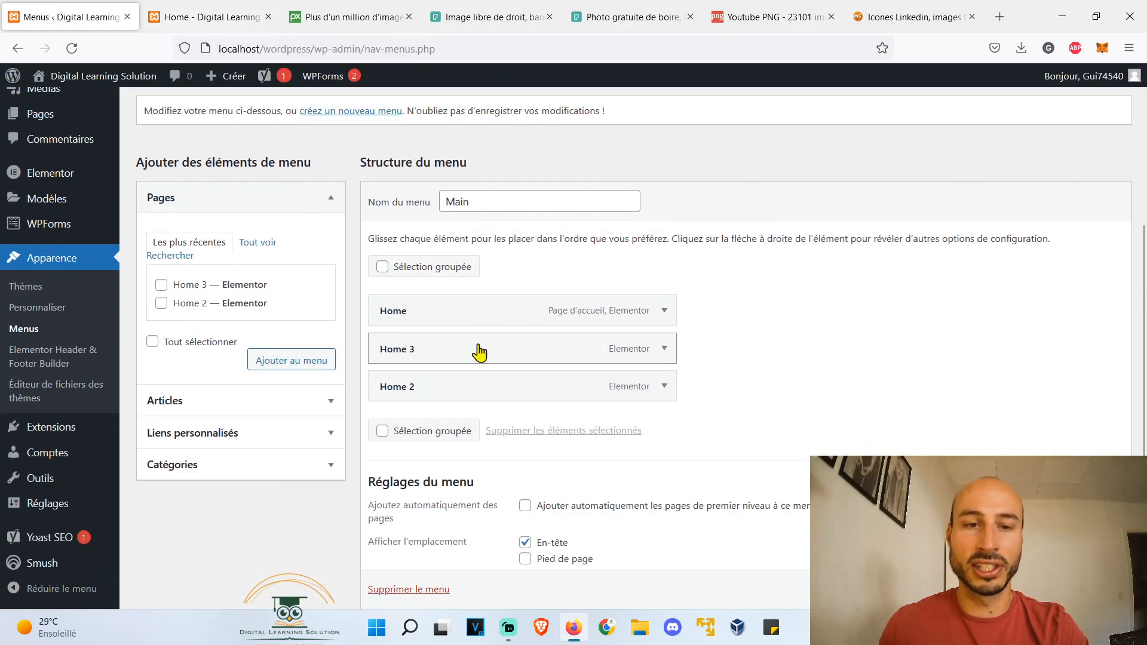
pyautogui.moveTo(466, 356); pyautogui.dragTo(502, 355)
pyautogui.moveTo(430, 389); pyautogui.dragTo(484, 389)
pyautogui.scroll(-2, 668, 390)
pyautogui.click(1079, 525)
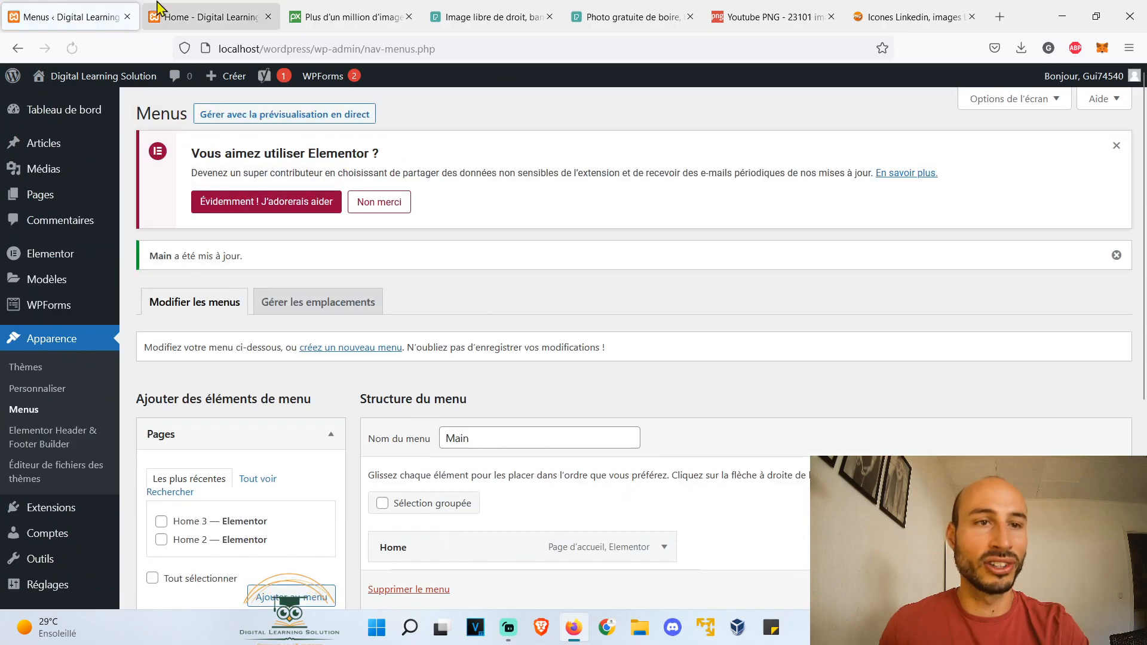
# Reload the published site and check the submenus under the Home header item
pyautogui.click(203, 16)
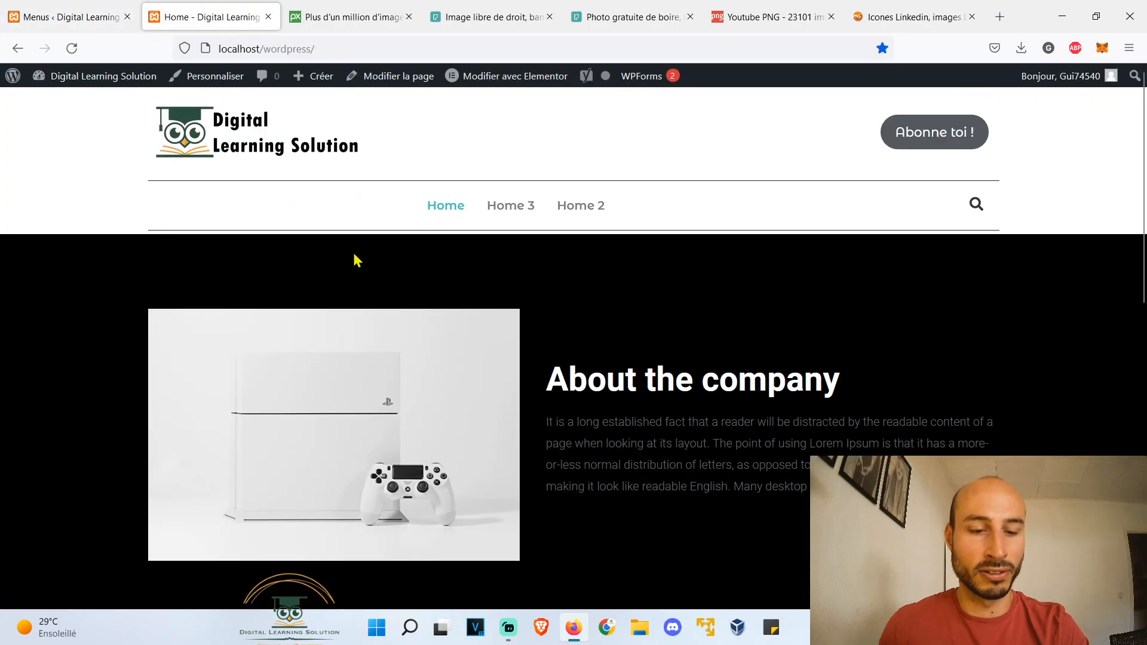
pyautogui.press('F5')
pyautogui.moveTo(494, 217)
pyautogui.moveTo(520, 239)
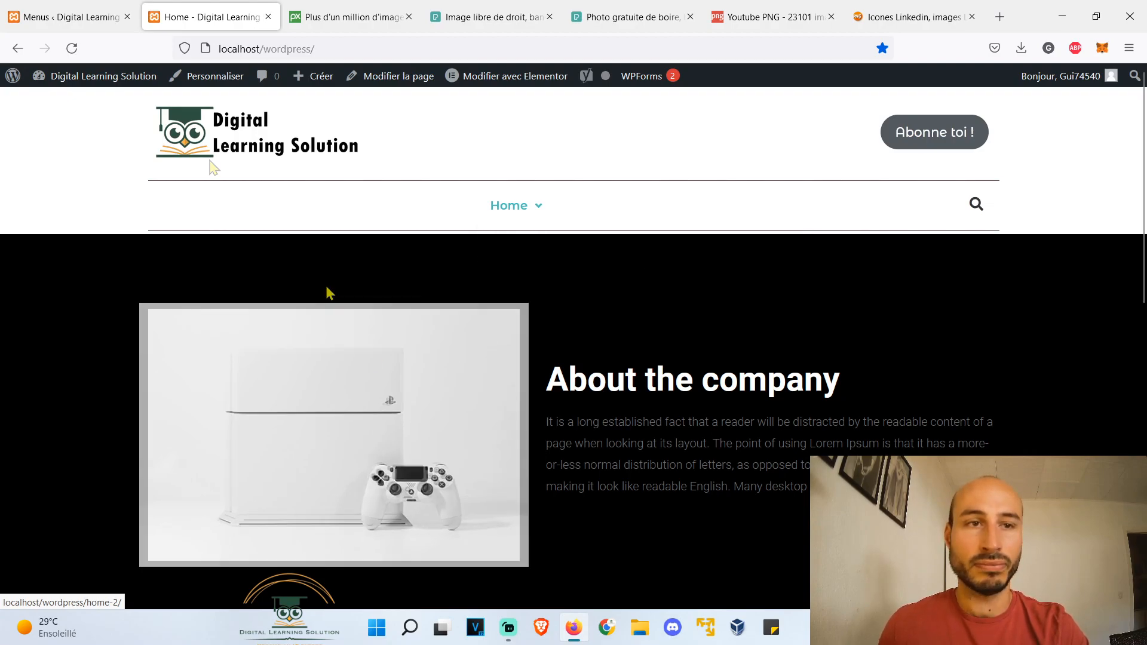
# Move Home 3 back to the top level of the Main menu with Home 2 as its sub-item, and save
pyautogui.click(65, 20)
pyautogui.scroll(-4, 524, 391)
pyautogui.moveTo(478, 352); pyautogui.dragTo(460, 359)
pyautogui.scroll(-1, 634, 353)
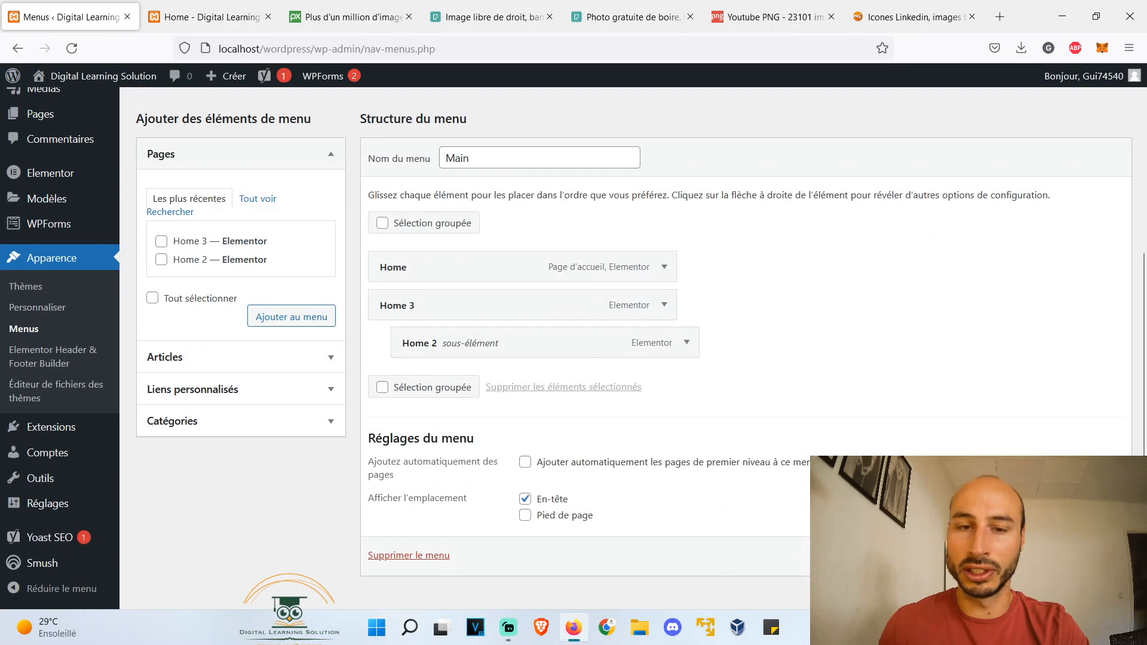
pyautogui.click(1074, 547)
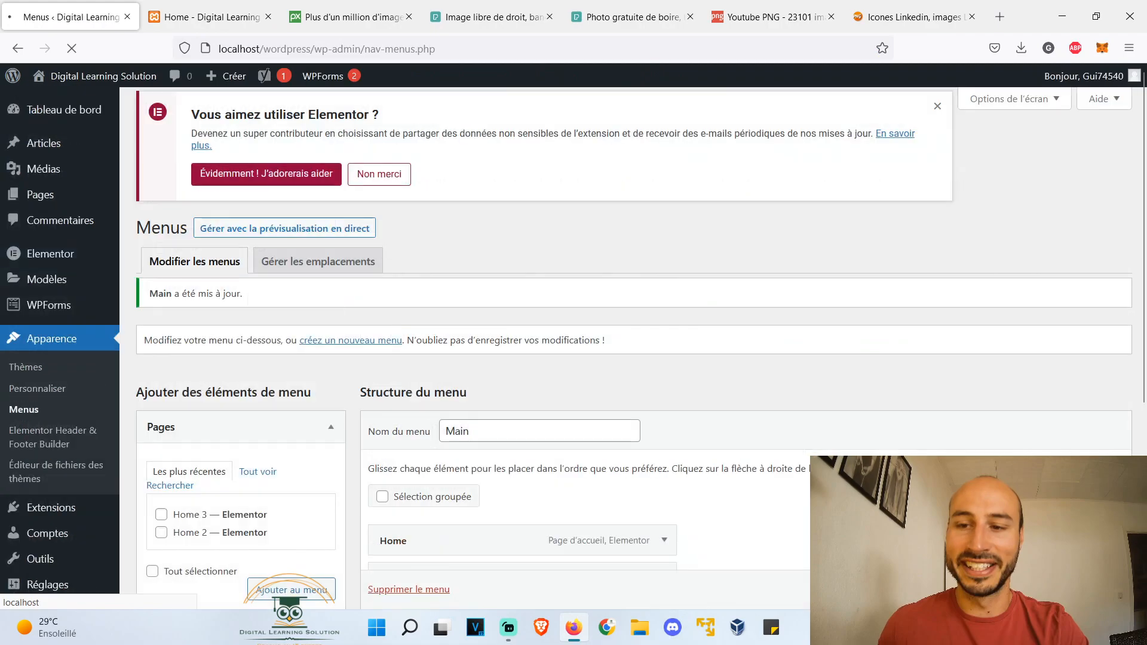
# Reload the published site and check the submenu of the Home 3 header item
pyautogui.click(203, 17)
pyautogui.press('F5')
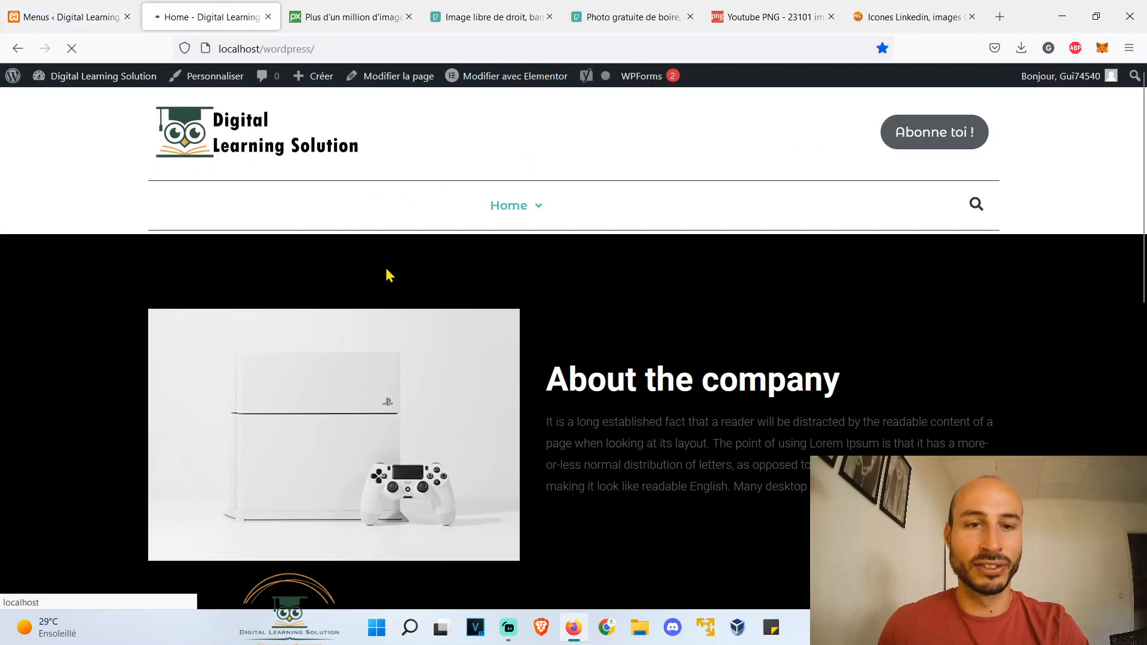
pyautogui.moveTo(570, 212)
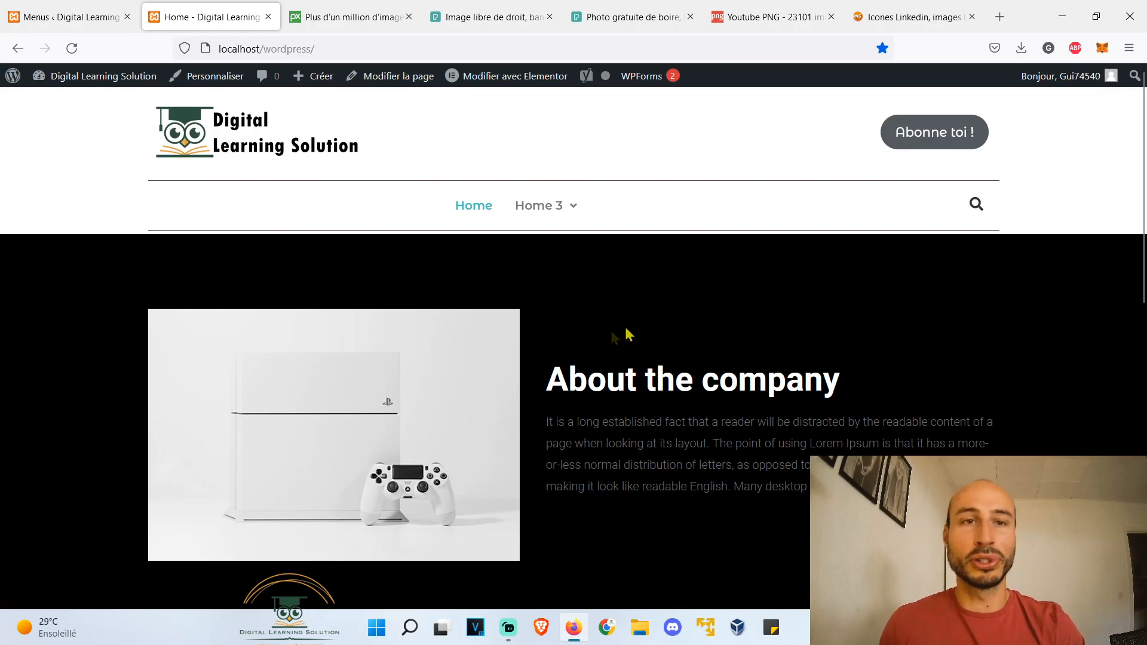
# Look through the free image and icon sites Pixabay, Pexels, freepng.fr and Icone-PNG
pyautogui.click(336, 8)
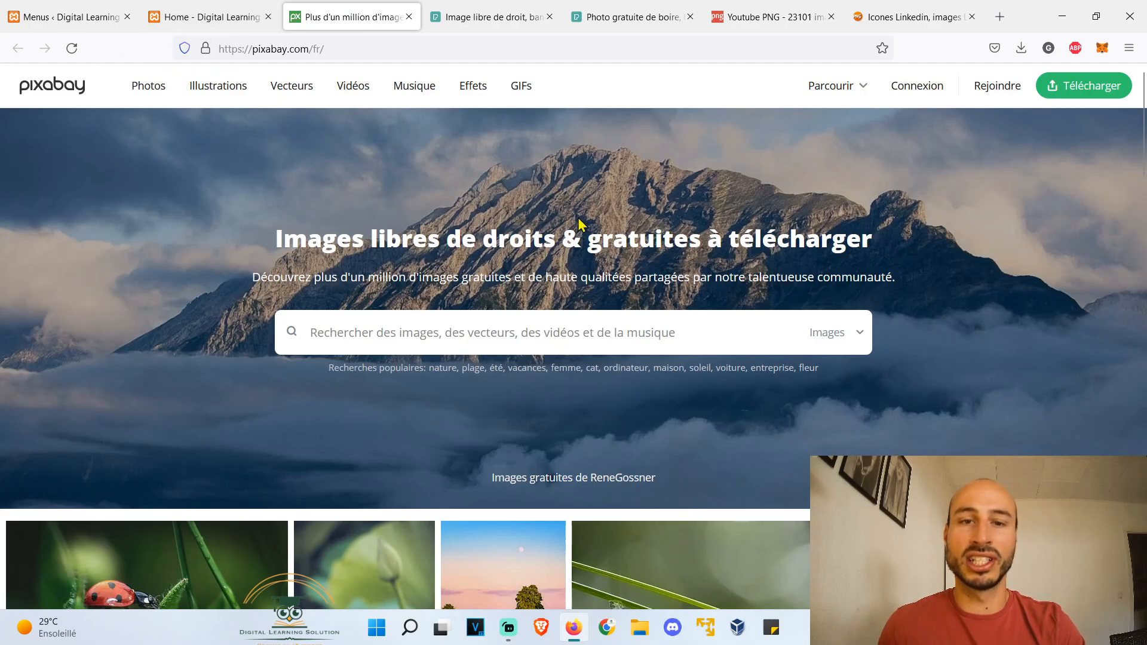
pyautogui.scroll(-4, 535, 251)
pyautogui.scroll(4, 536, 251)
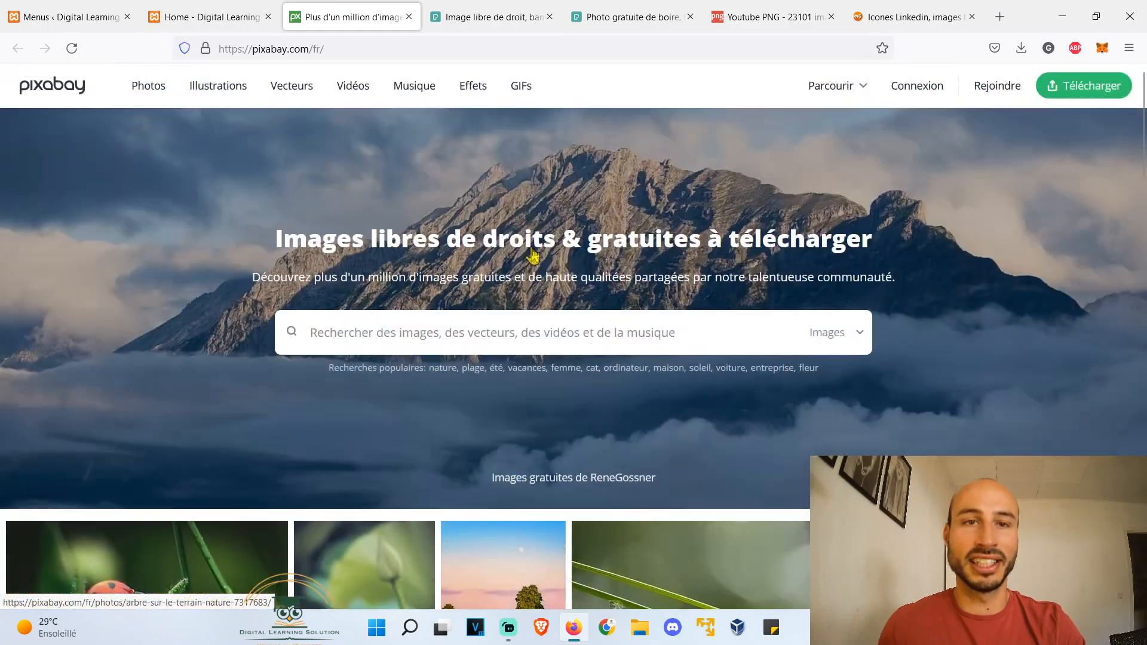
pyautogui.click(490, 17)
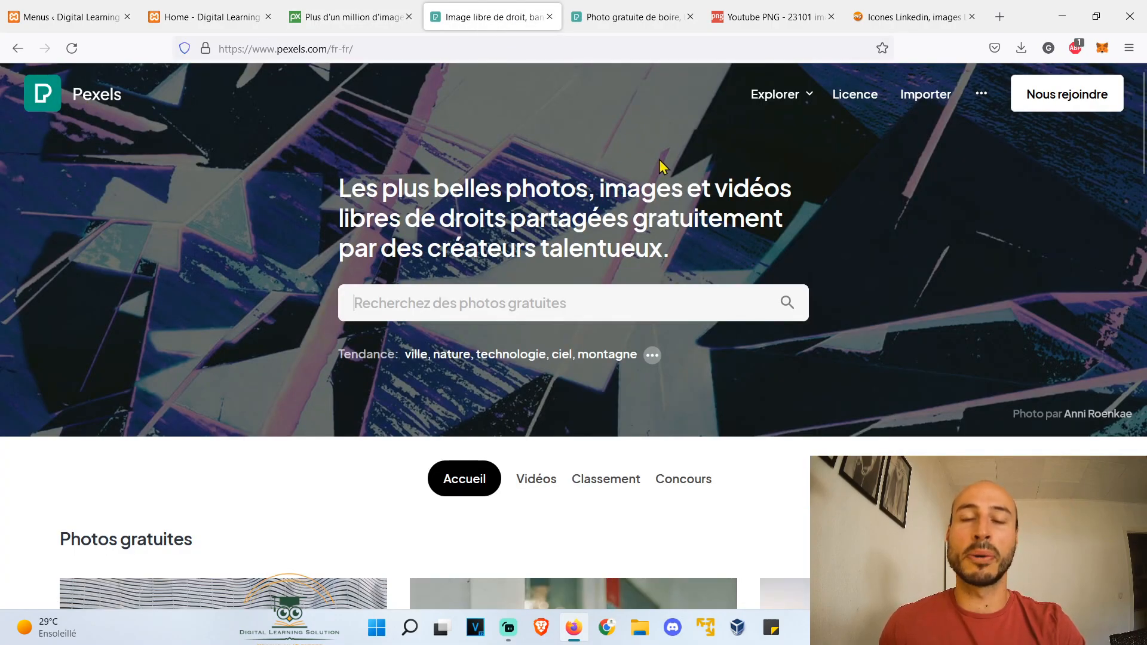
pyautogui.click(754, 23)
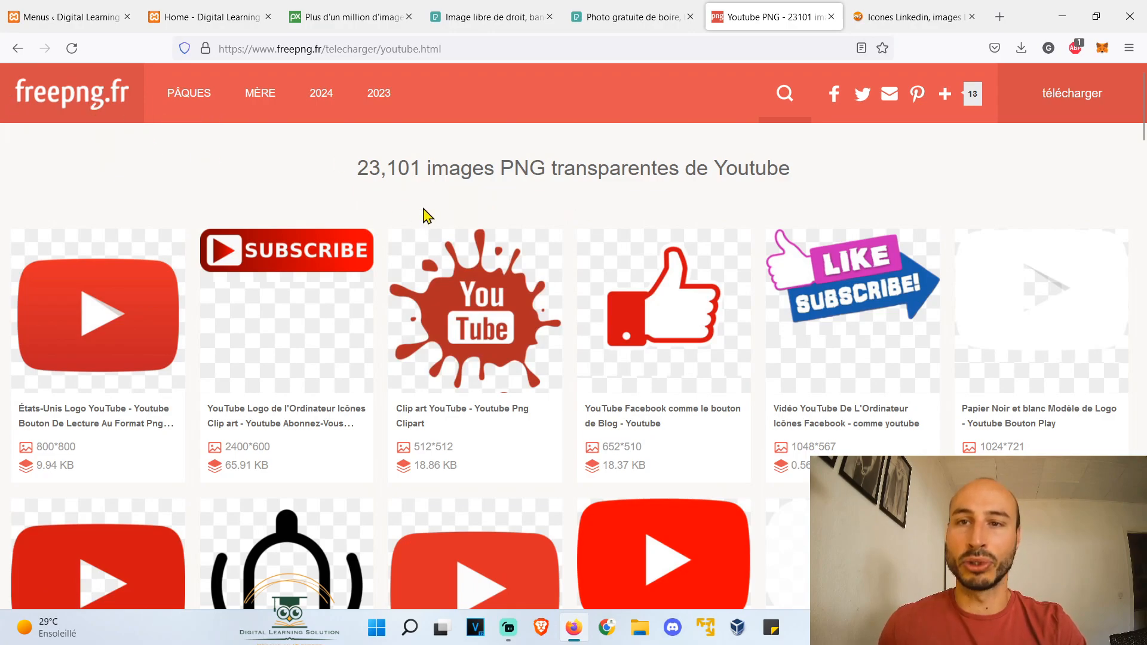
pyautogui.click(868, 15)
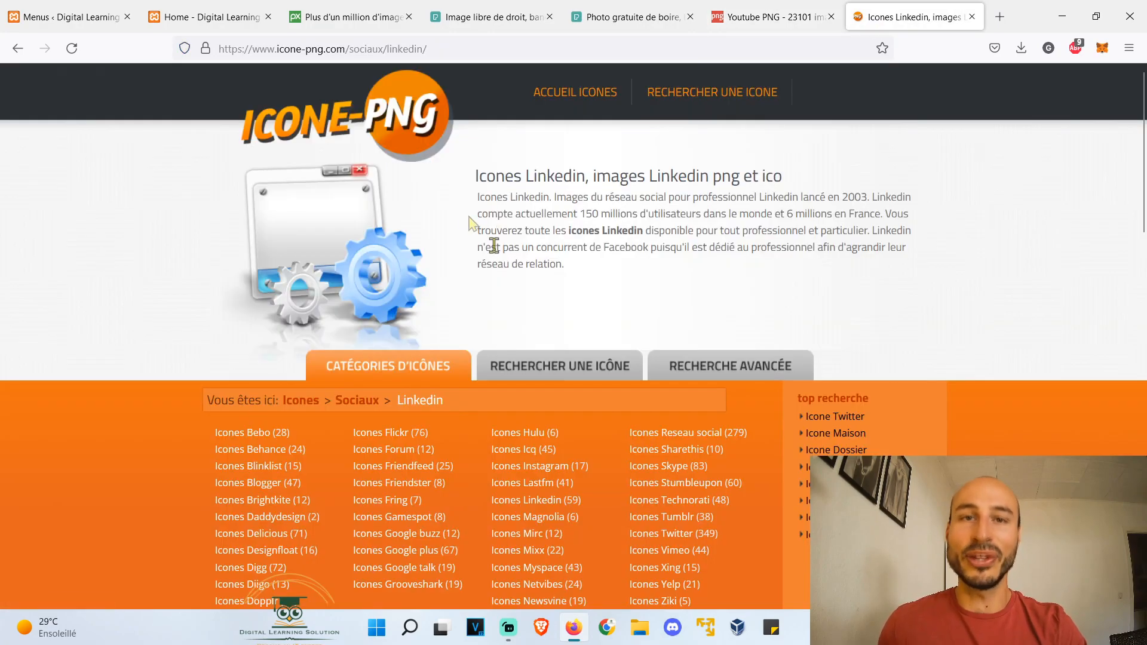
pyautogui.scroll(-5, 518, 227)
pyautogui.scroll(5, 514, 236)
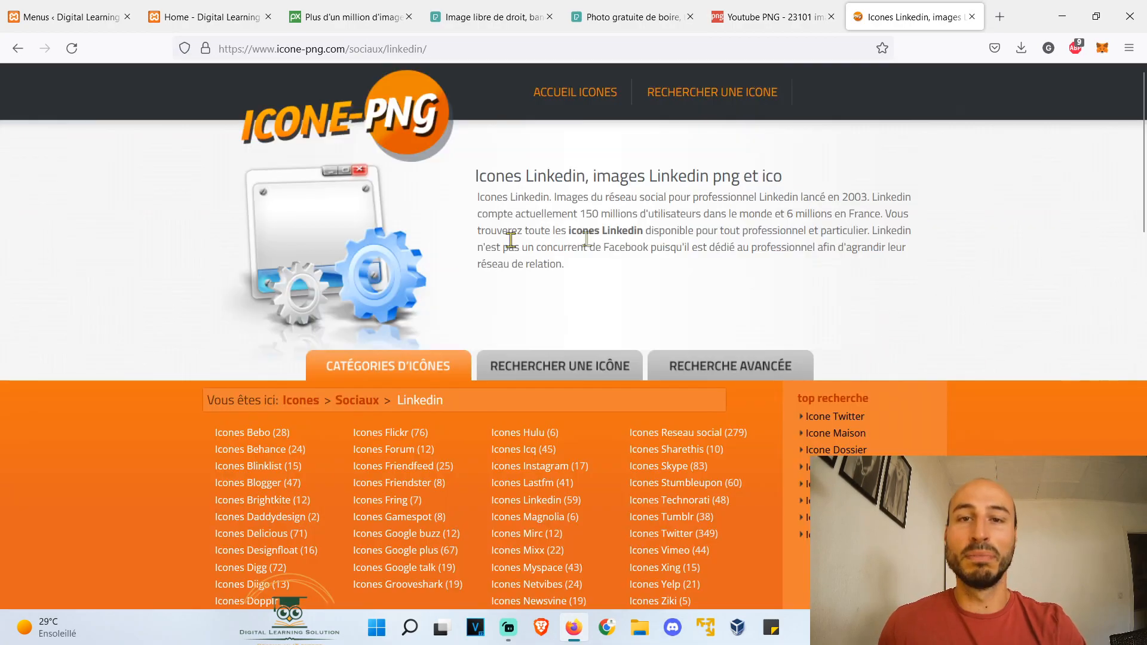